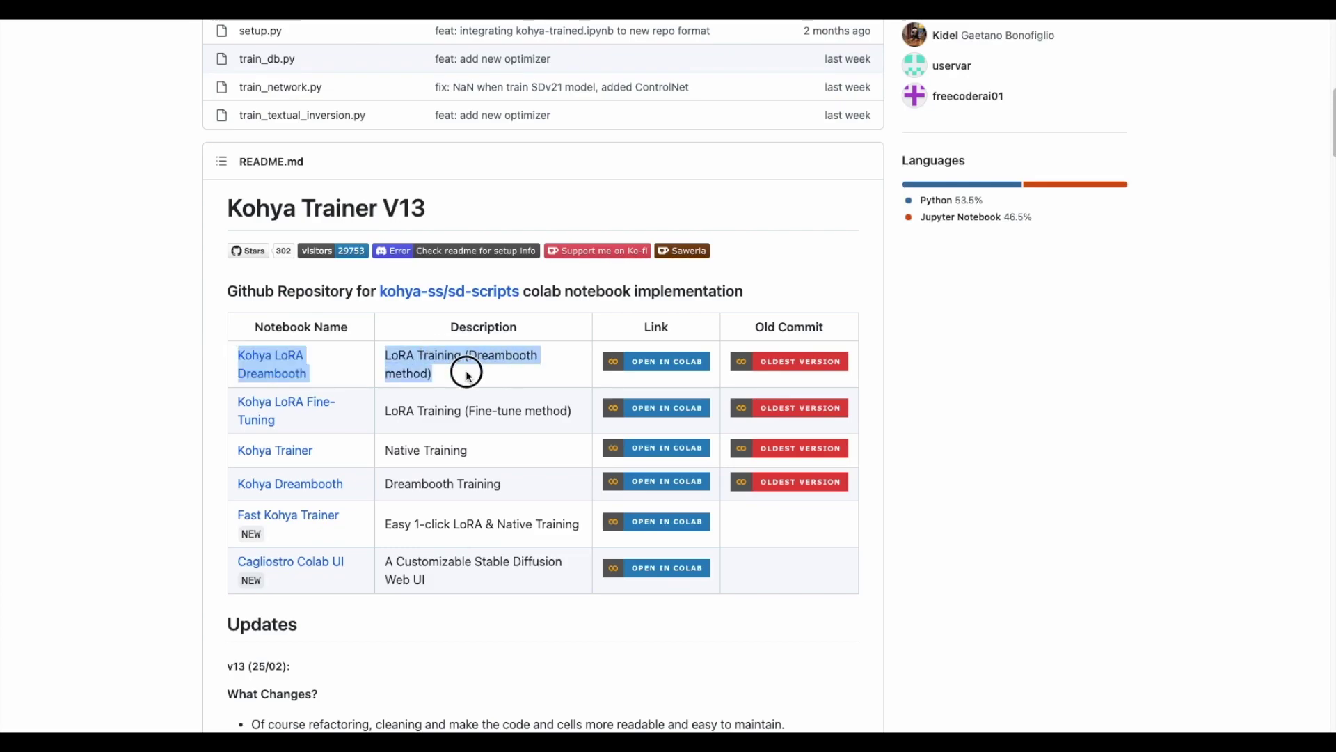
# Open the Kohya LoRA Dreambooth notebook in Colab from the GitHub README's notebook table
pyautogui.click(648, 345)
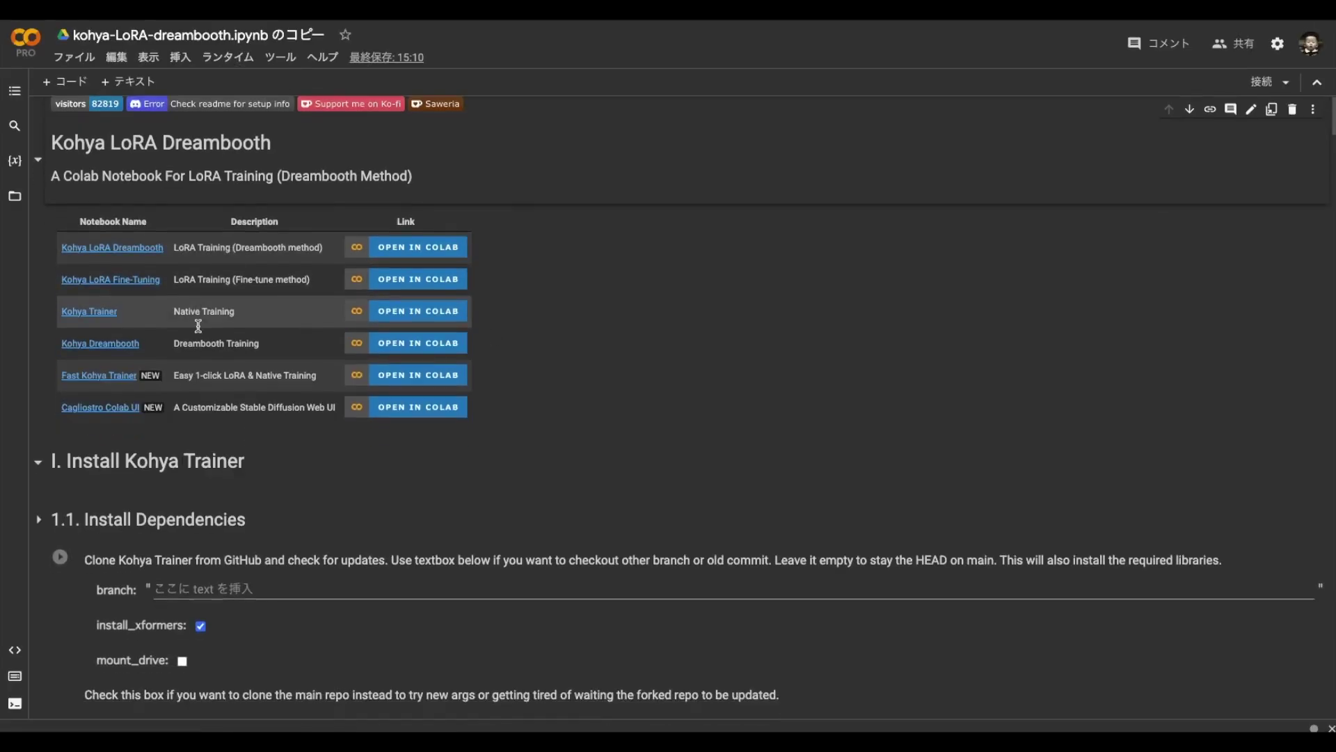
pyautogui.scroll(-5, 234, 303)
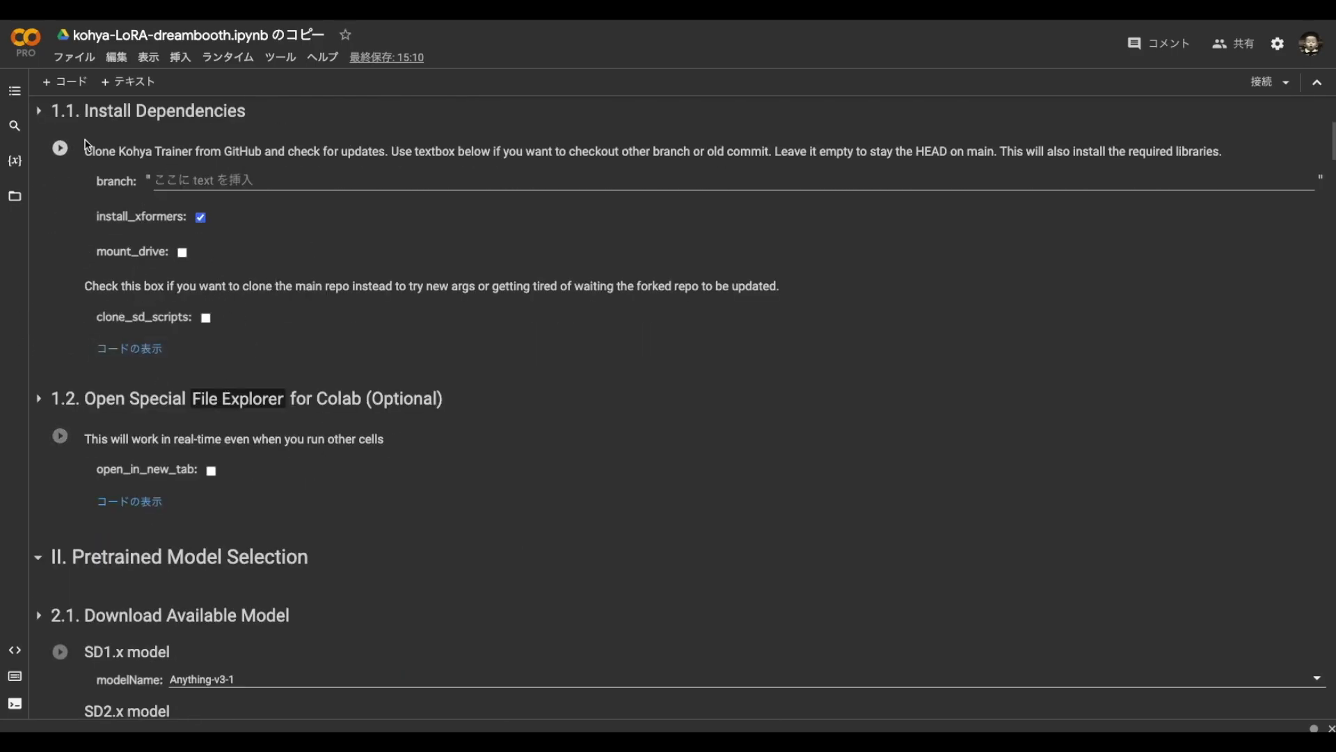
pyautogui.scroll(5, 181, 309)
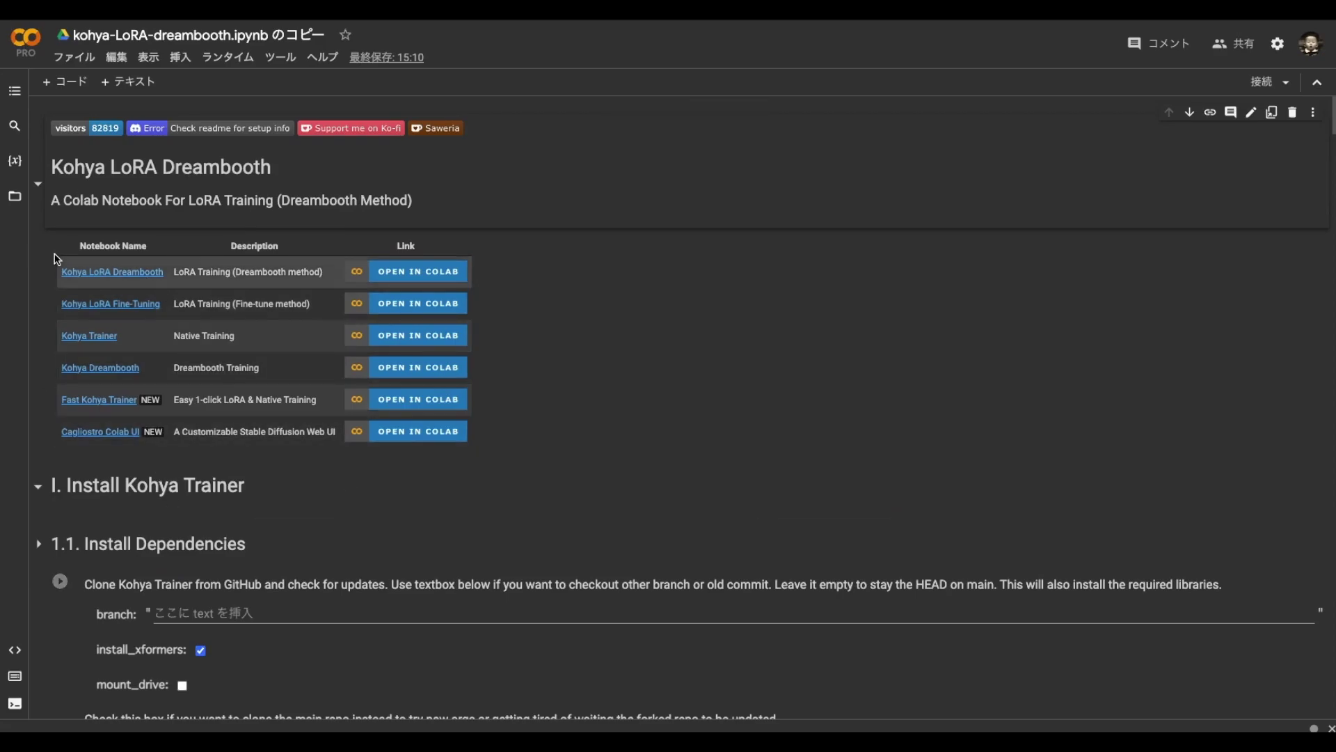
# Show the Files panel and turn on mount_drive in 1.1 Install Dependencies
pyautogui.click(14, 195)
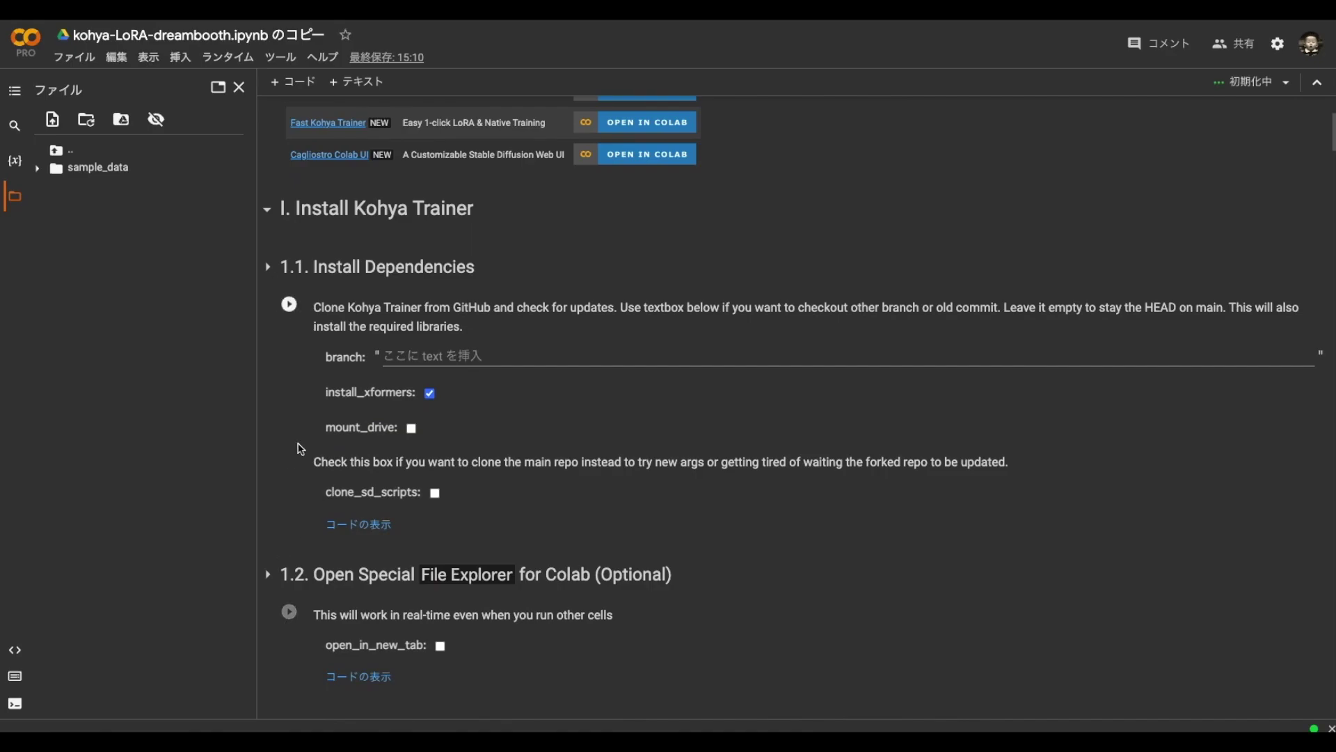
pyautogui.moveTo(330, 439); pyautogui.dragTo(406, 430)
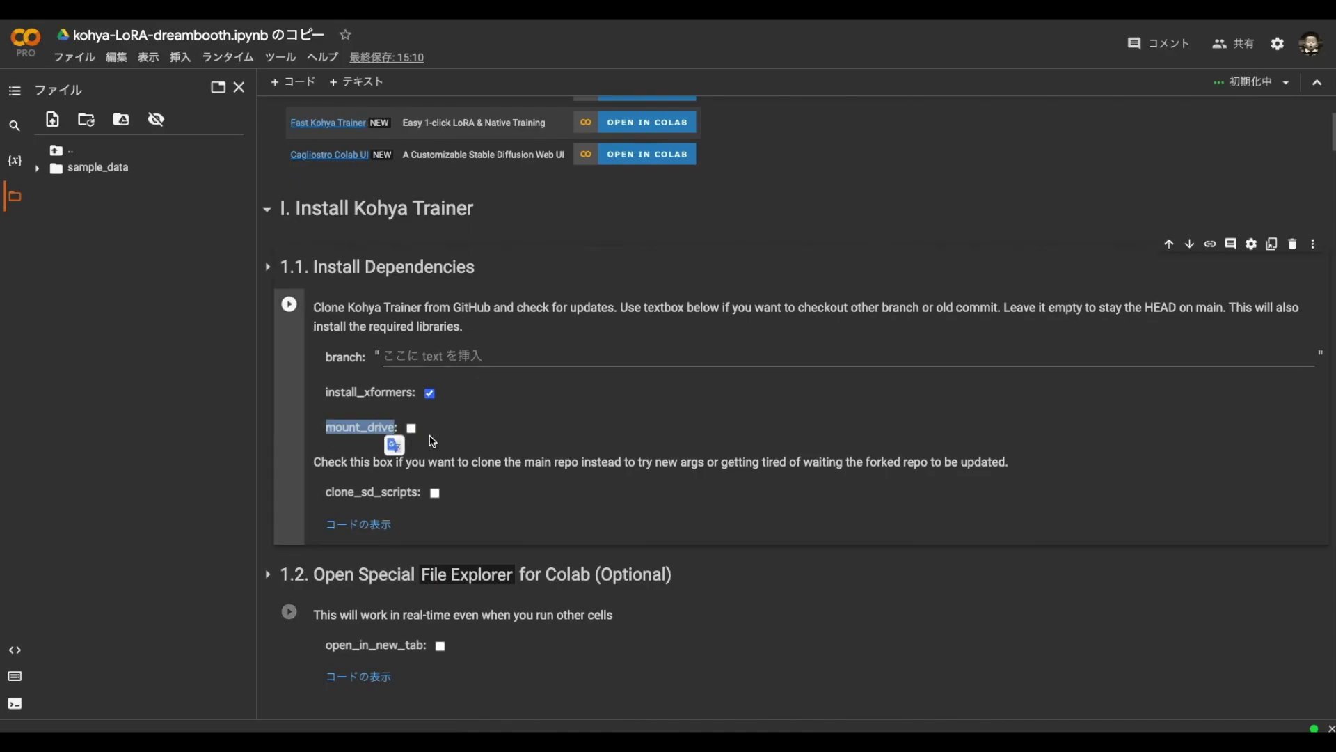
pyautogui.click(412, 427)
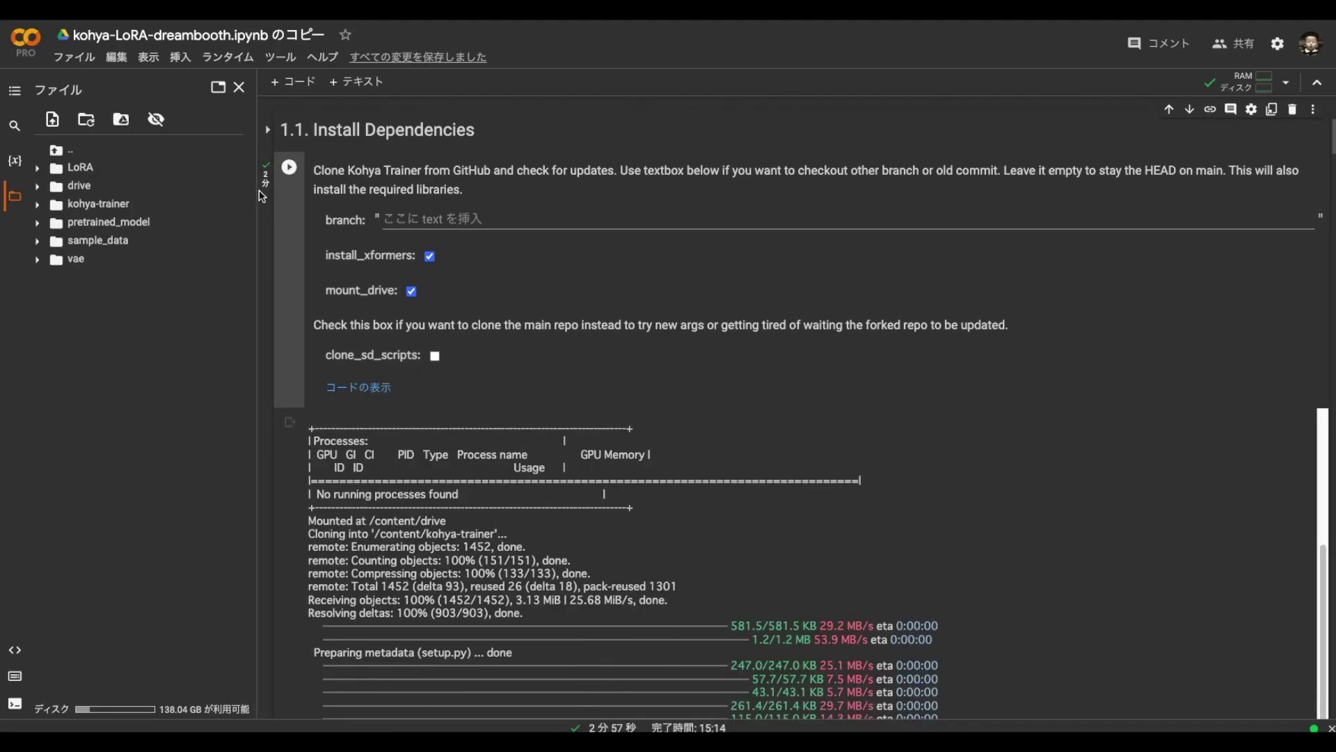
pyautogui.scroll(-10, 266, 189)
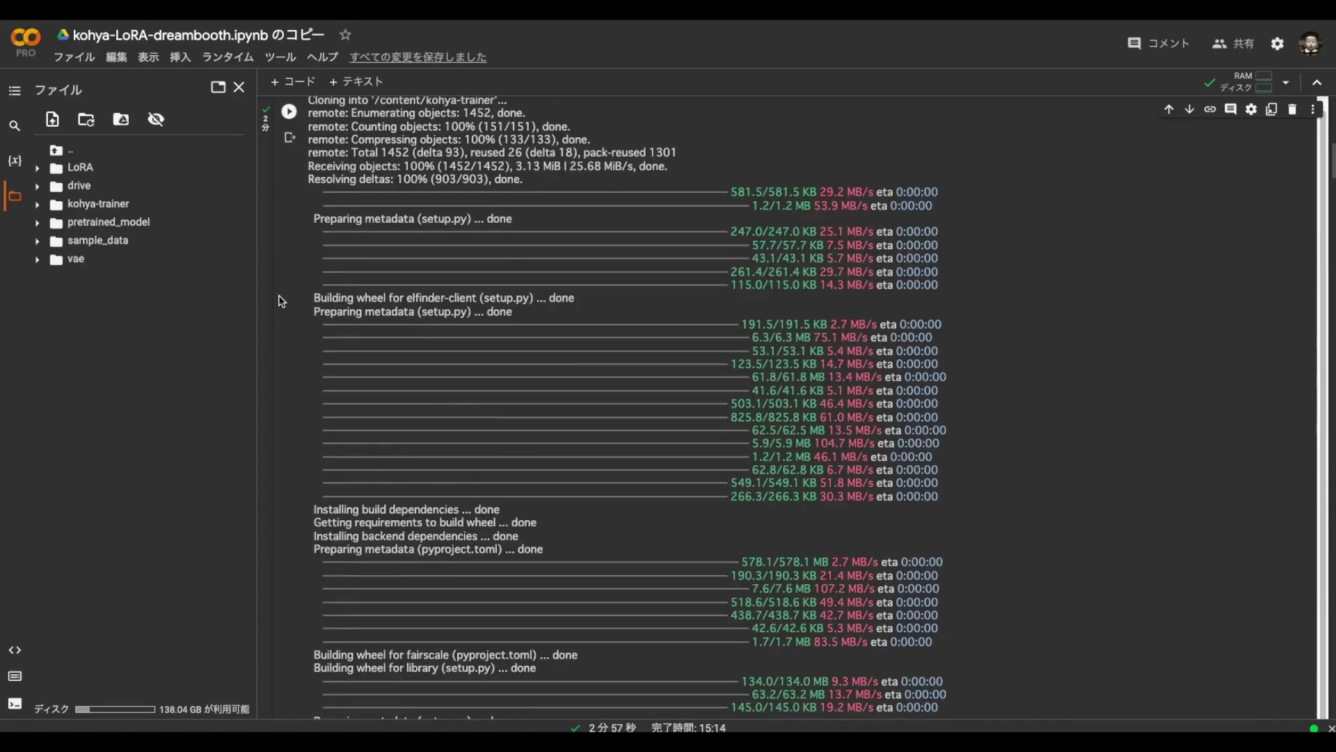
pyautogui.moveTo(278, 341); pyautogui.dragTo(689, 336)
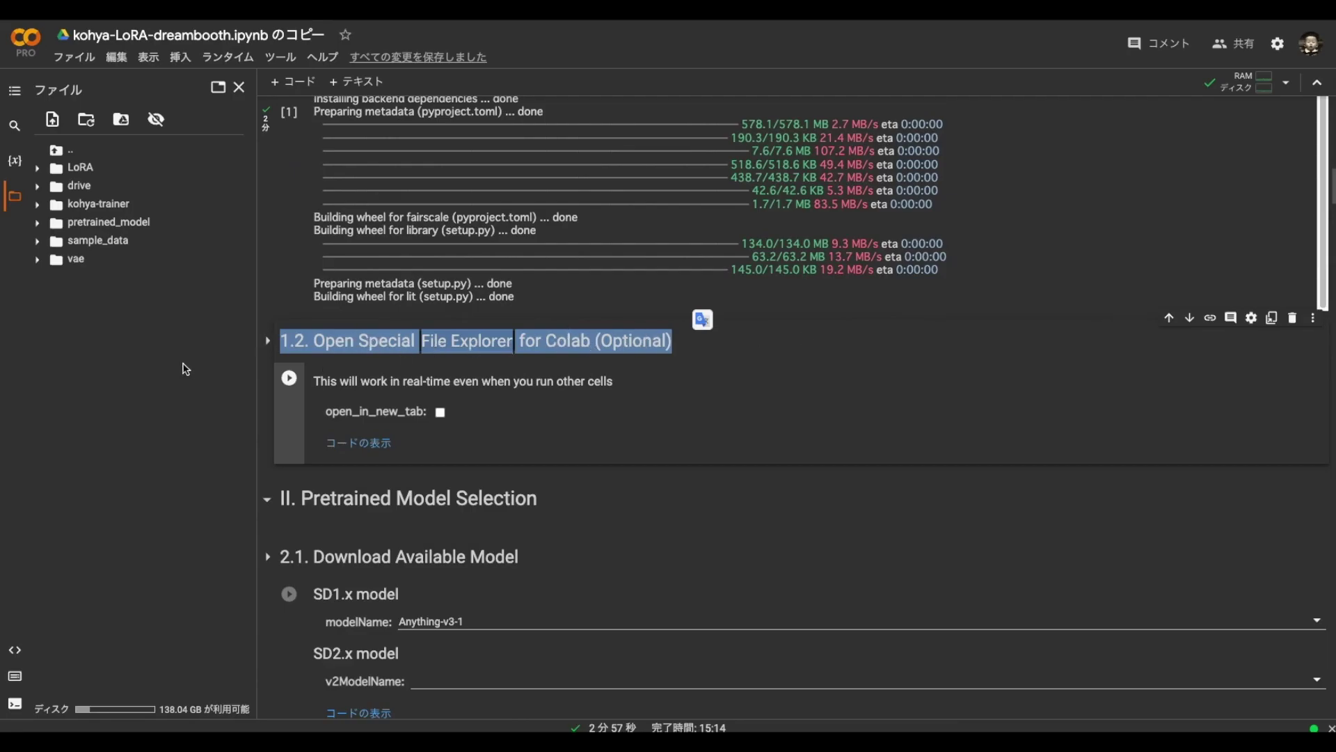
pyautogui.scroll(-1, 313, 377)
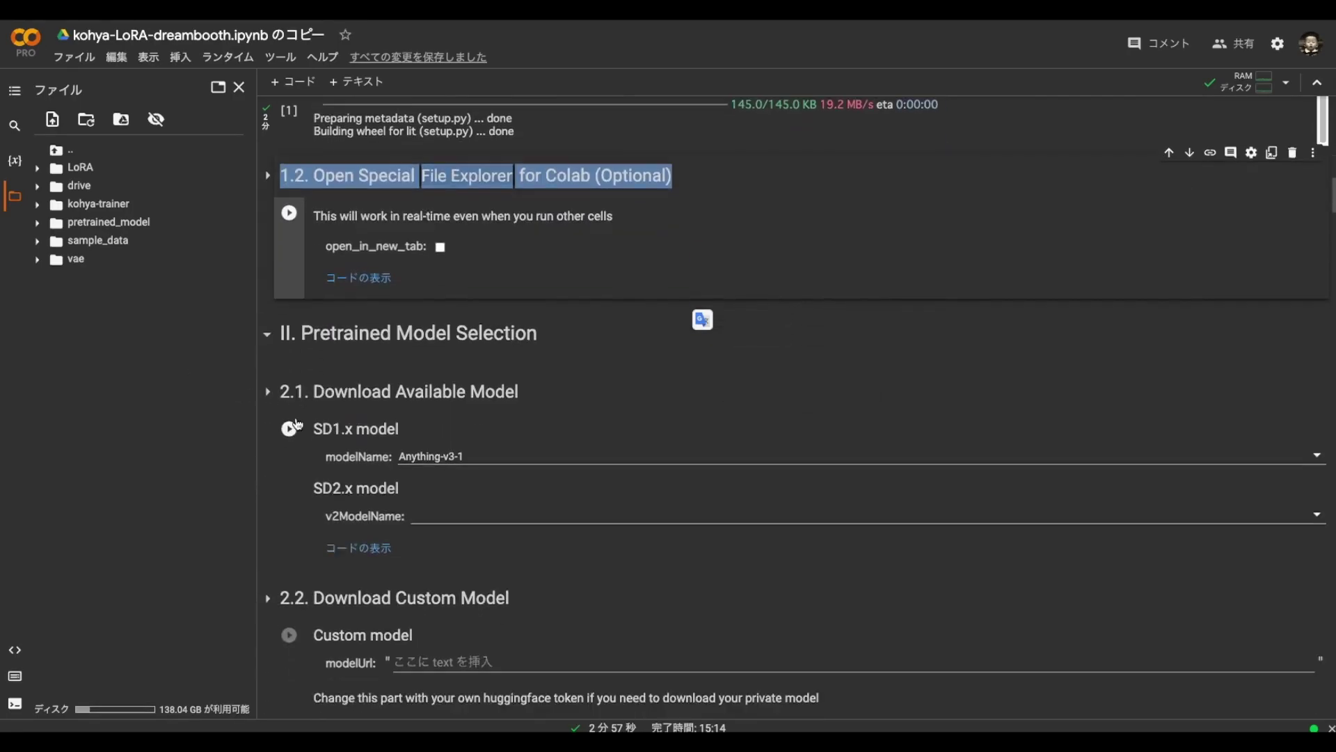
pyautogui.scroll(-1, 326, 373)
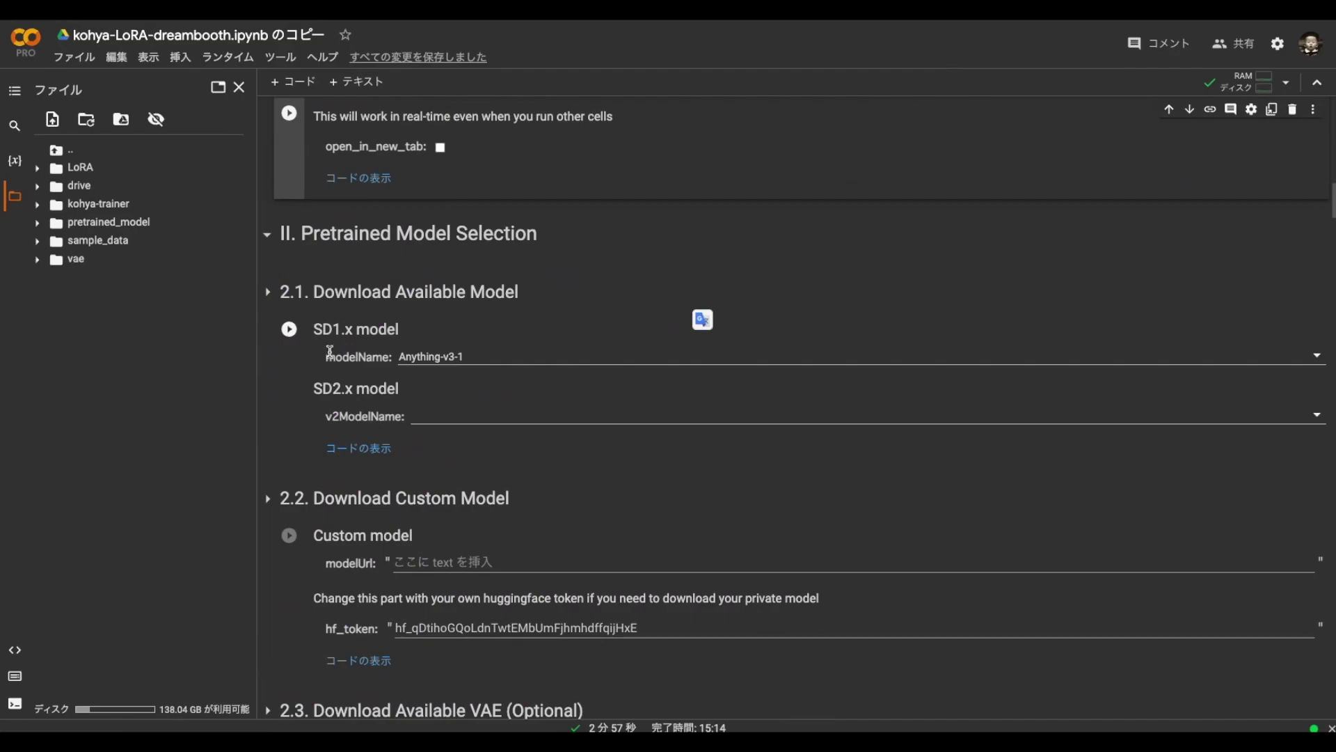
# Set the SD1.x modelName to Stable-Diffusion-v1-5
pyautogui.click(448, 356)
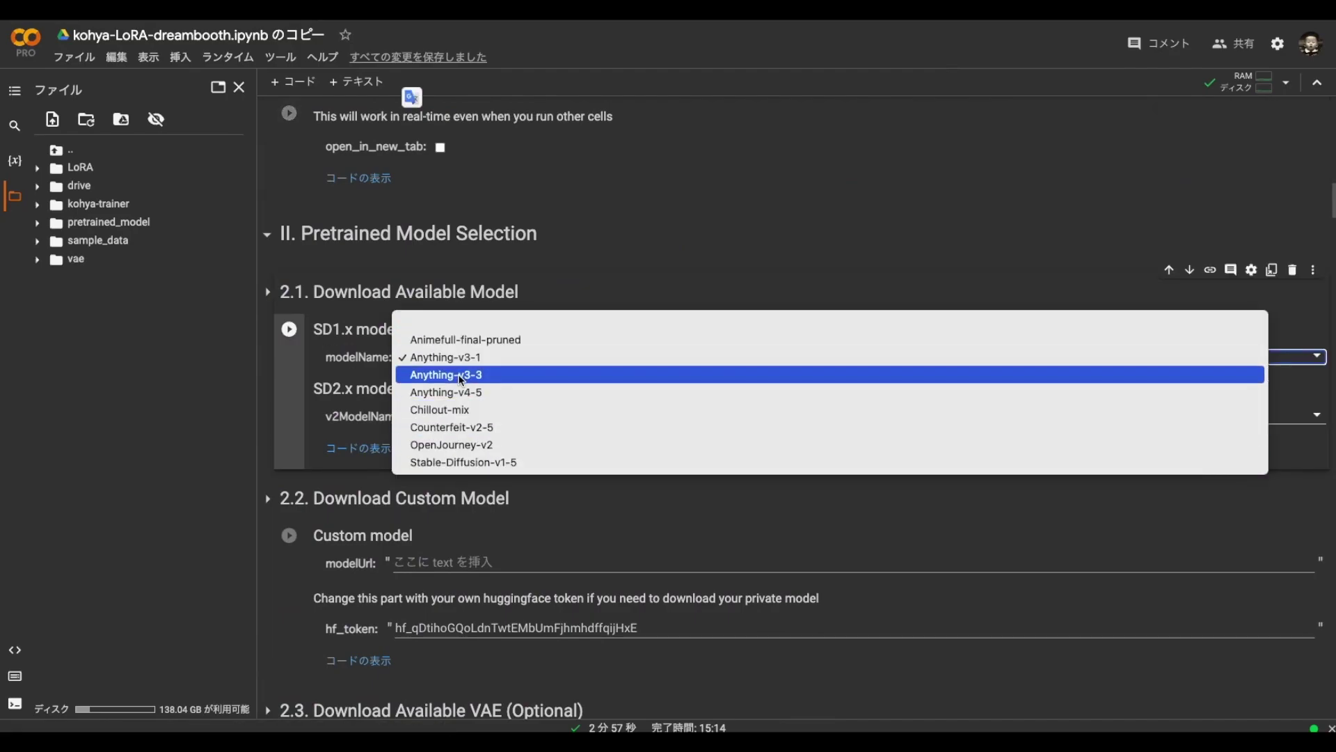
pyautogui.click(437, 465)
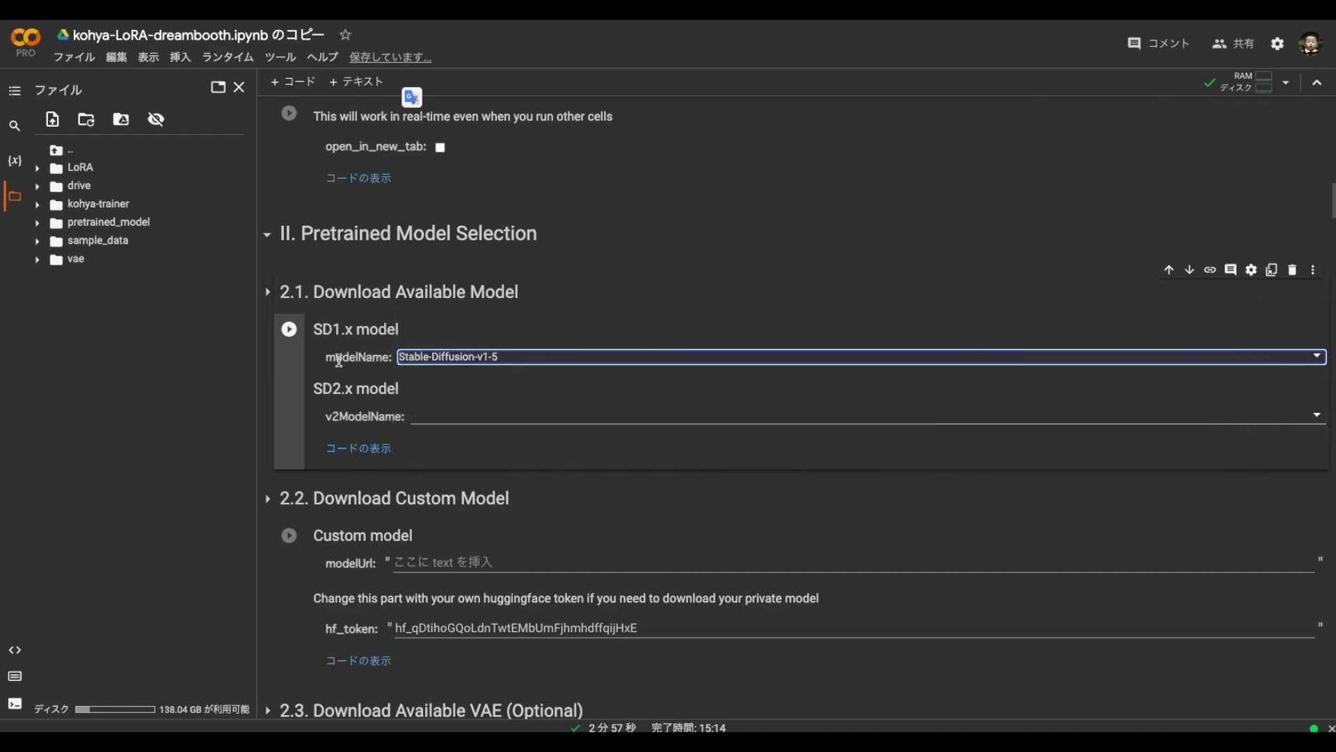
pyautogui.click(378, 356)
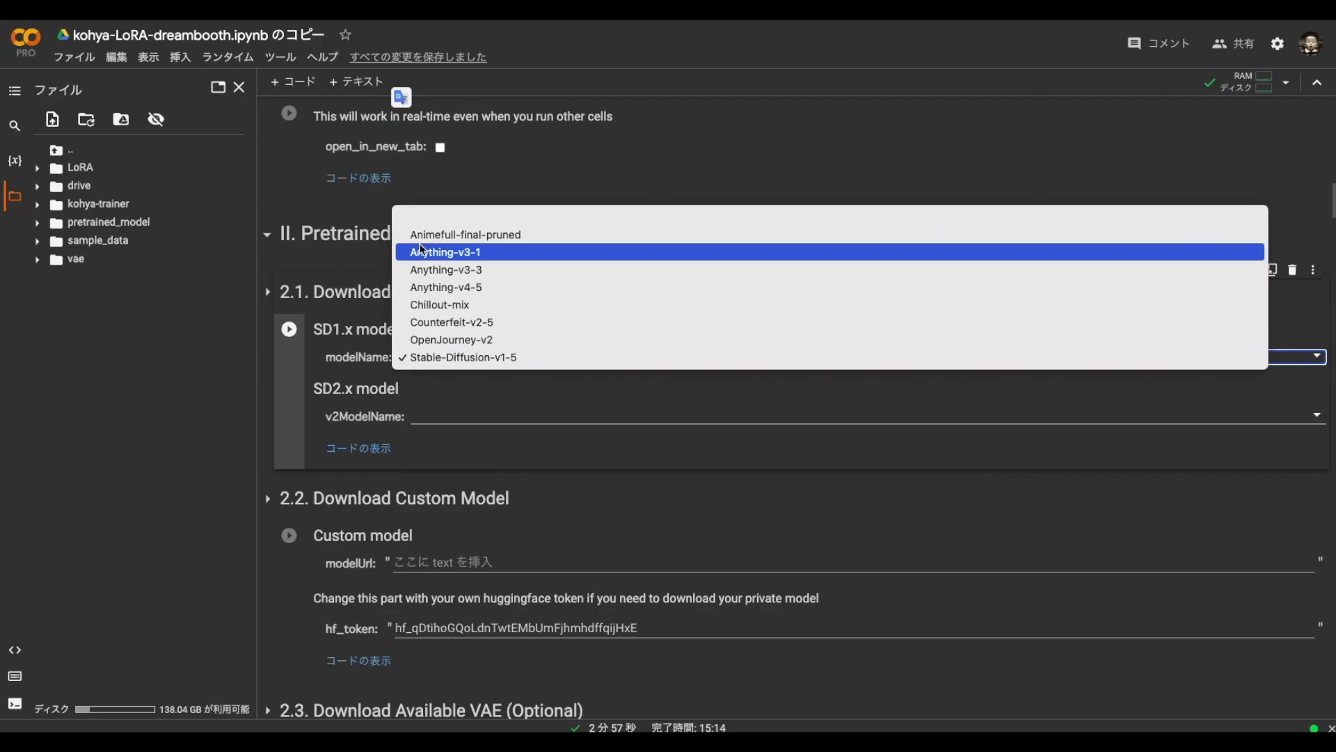
pyautogui.click(423, 259)
pyautogui.click(423, 357)
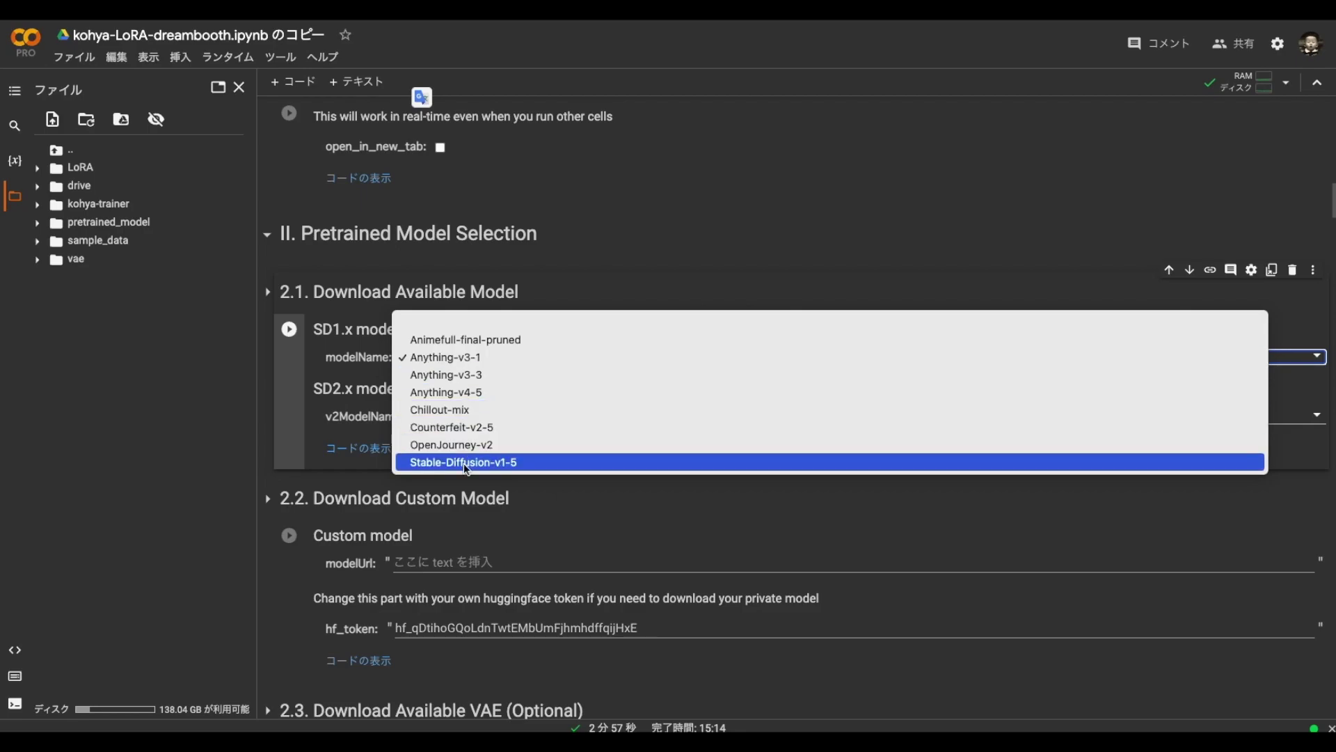
pyautogui.click(463, 463)
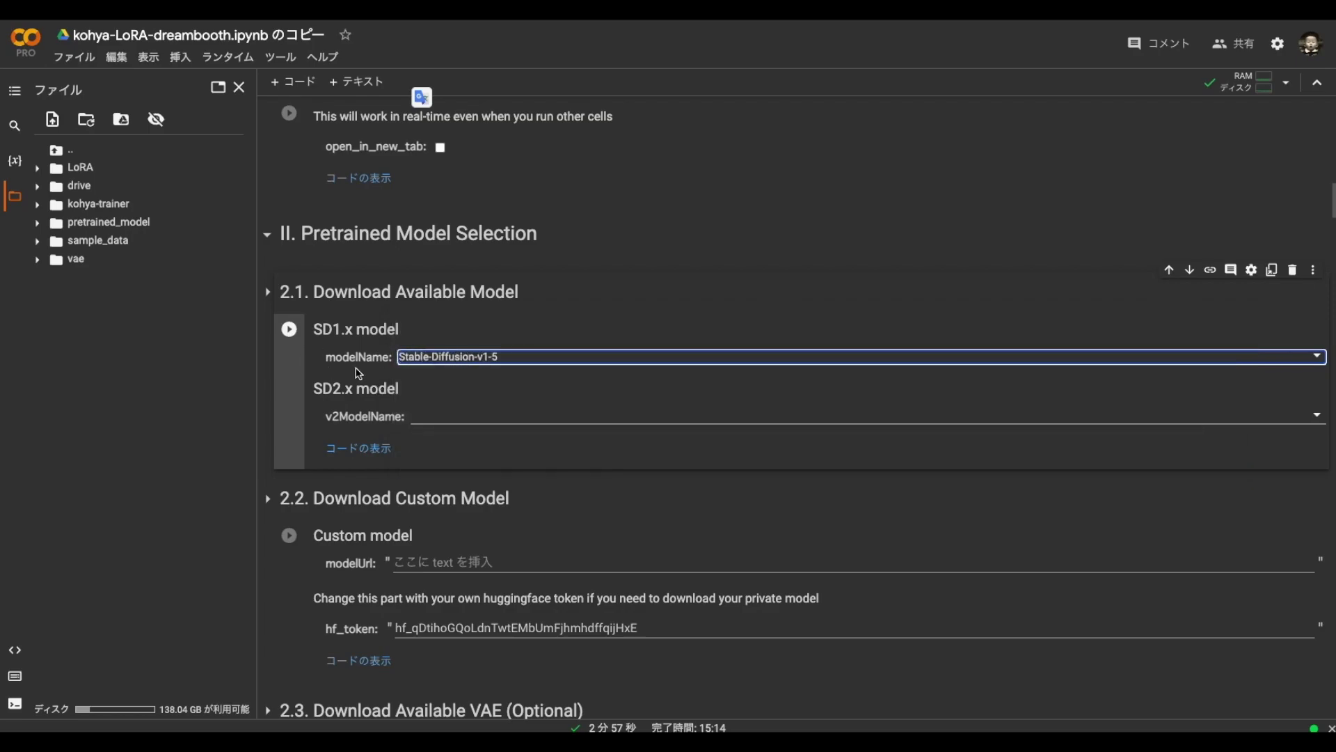
# Leave the SD2.x model blank, download the model, and check pretrained_model
pyautogui.click(439, 417)
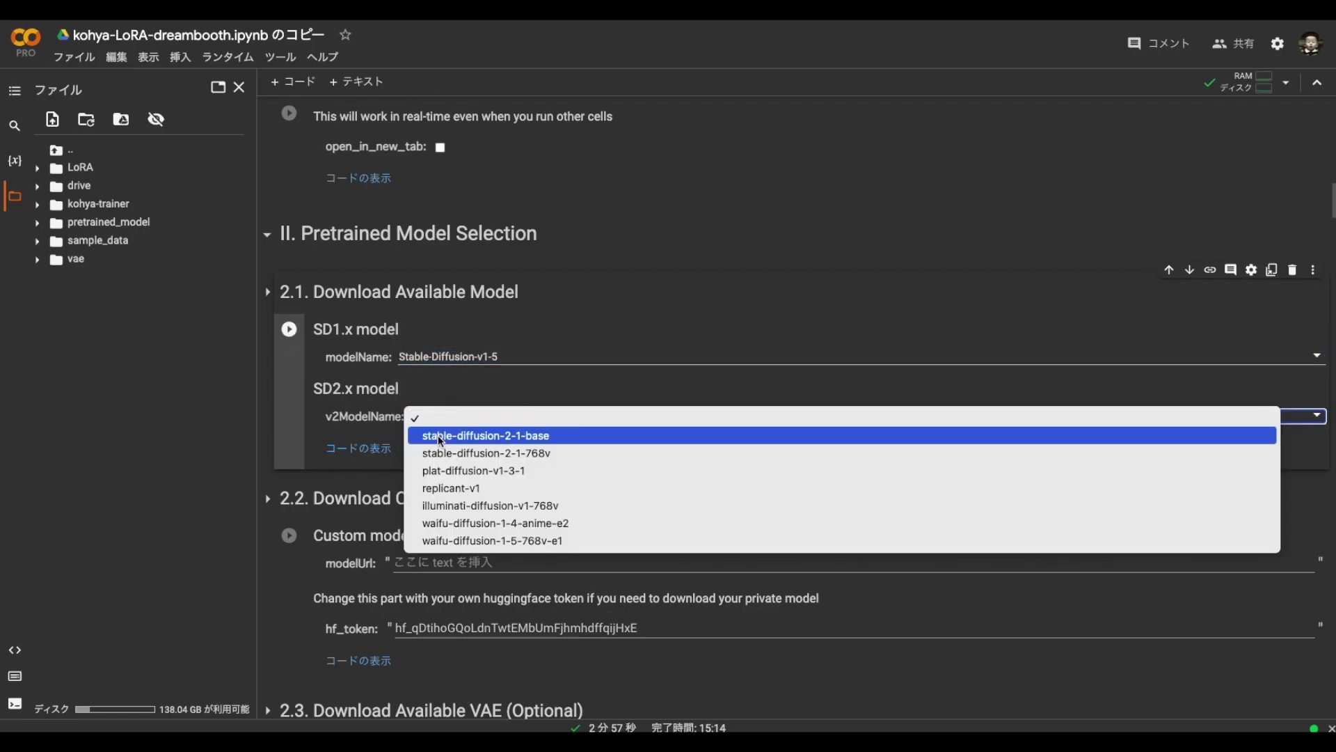
pyautogui.click(439, 453)
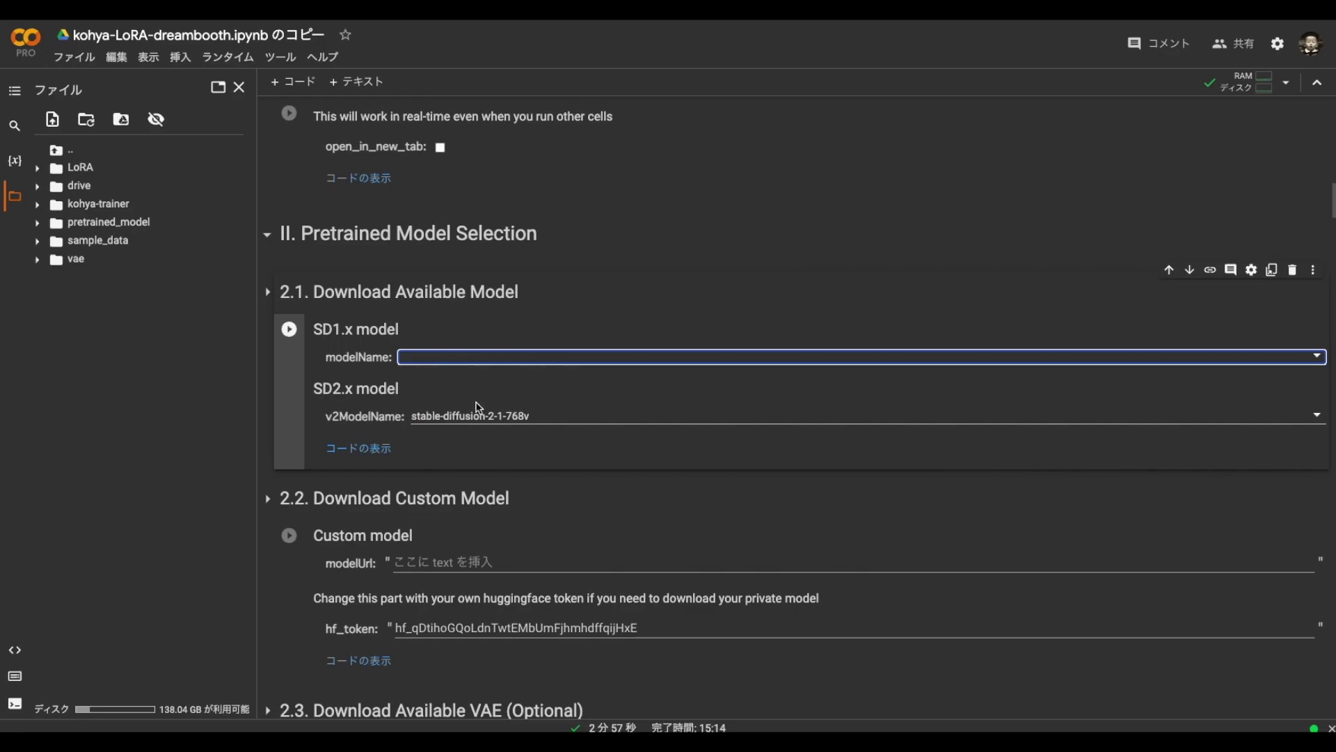
pyautogui.click(452, 417)
pyautogui.click(438, 377)
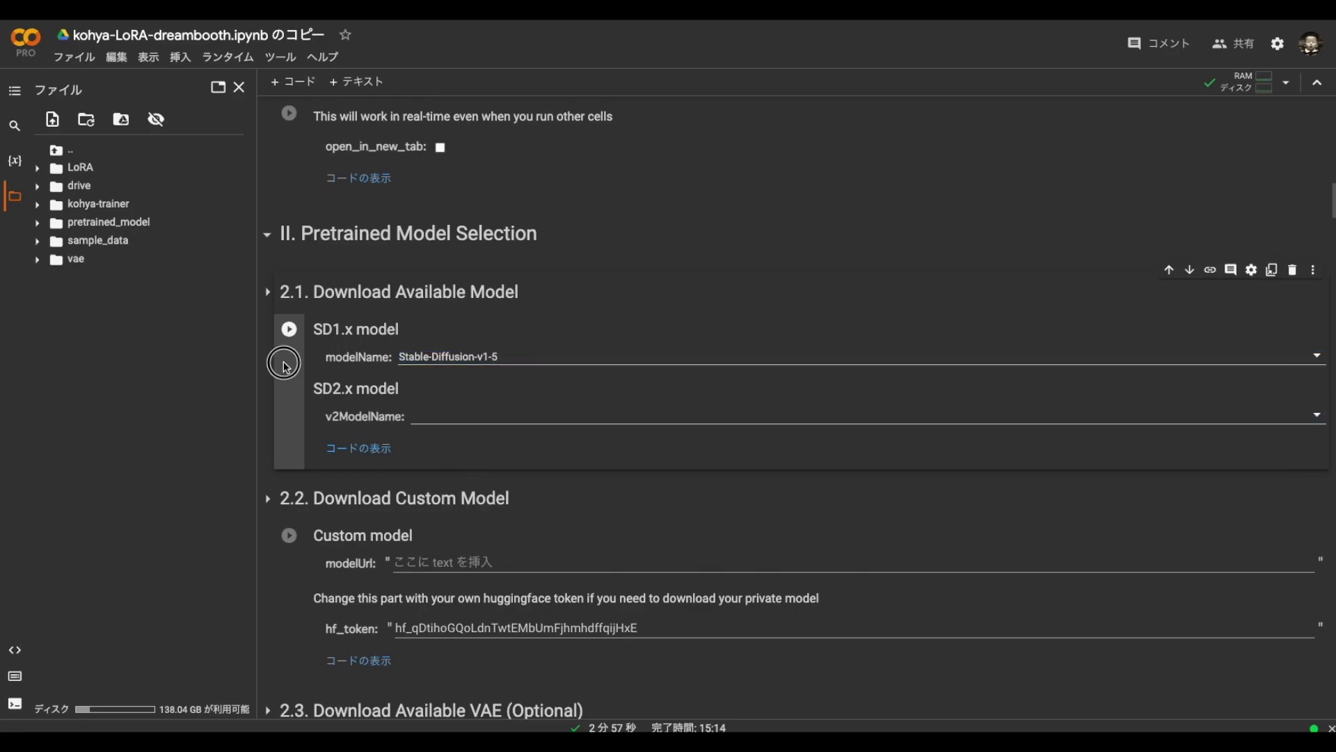
pyautogui.click(288, 331)
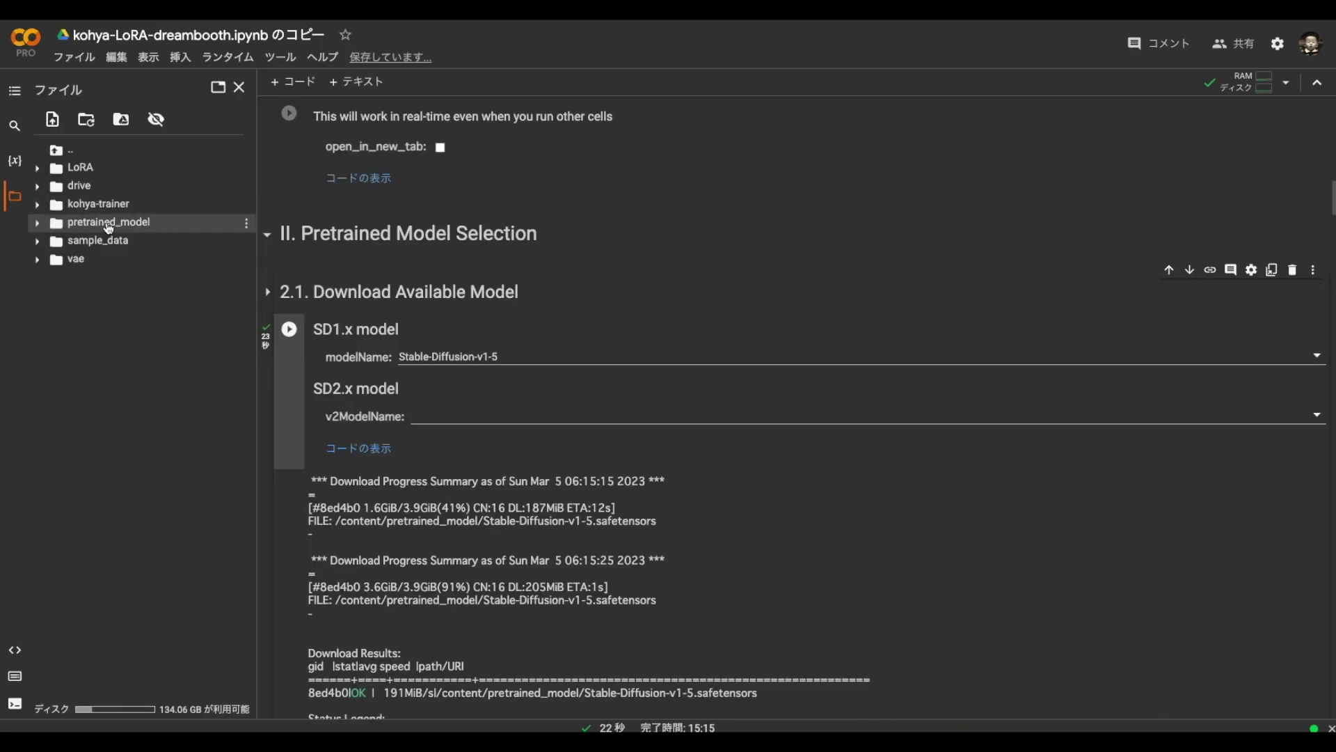
pyautogui.click(105, 222)
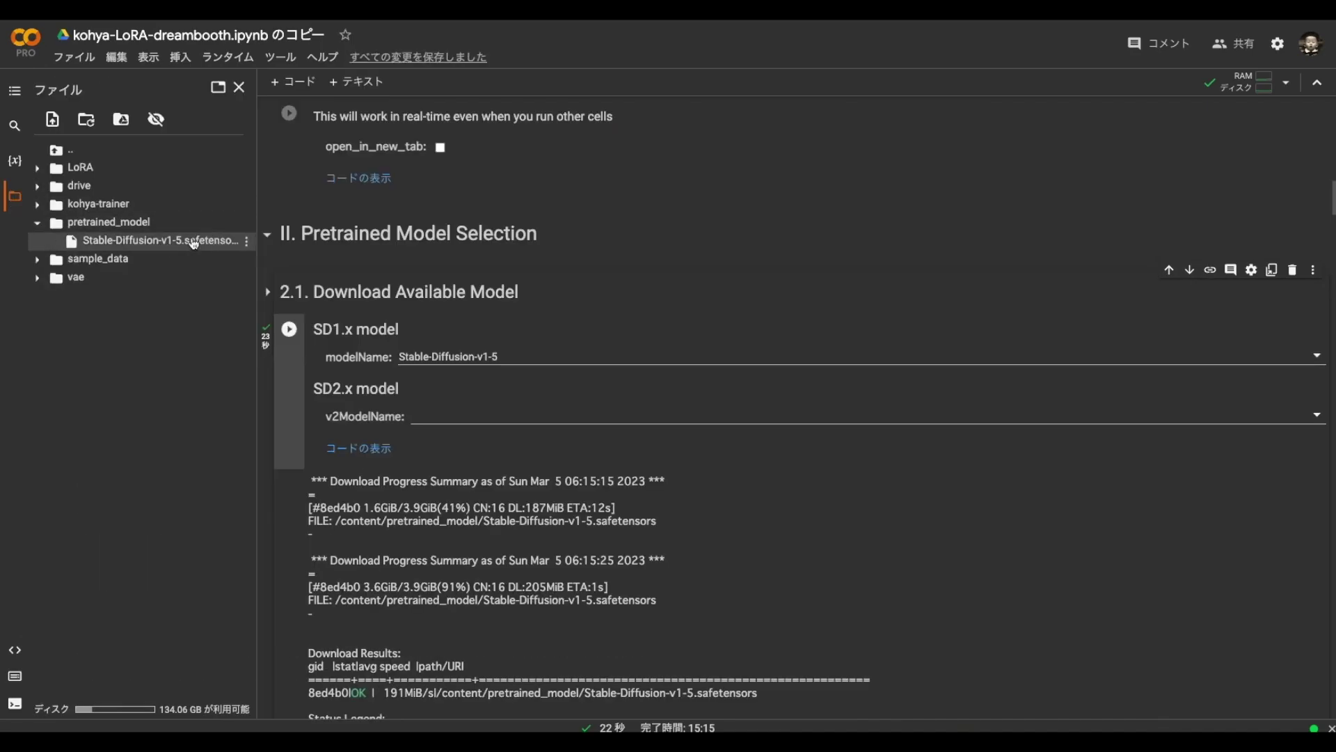
pyautogui.scroll(-5, 350, 325)
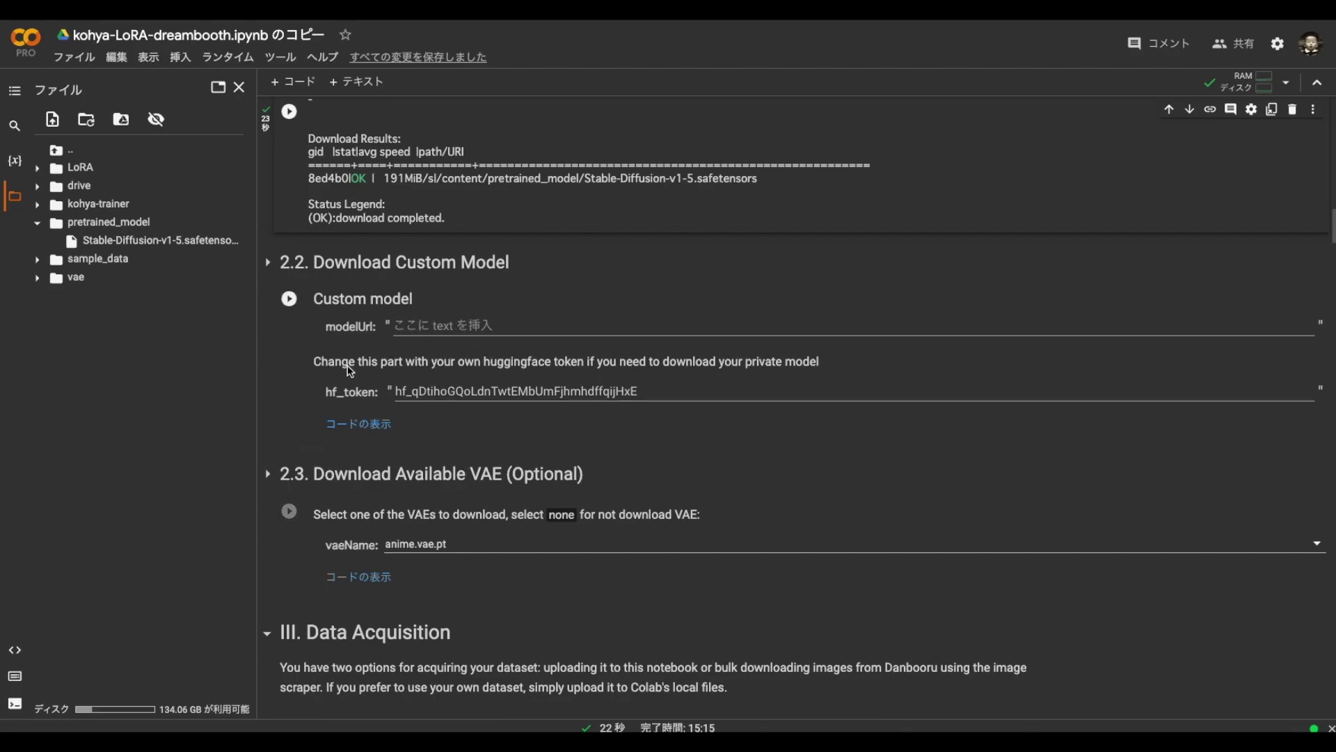
pyautogui.scroll(-1, 485, 356)
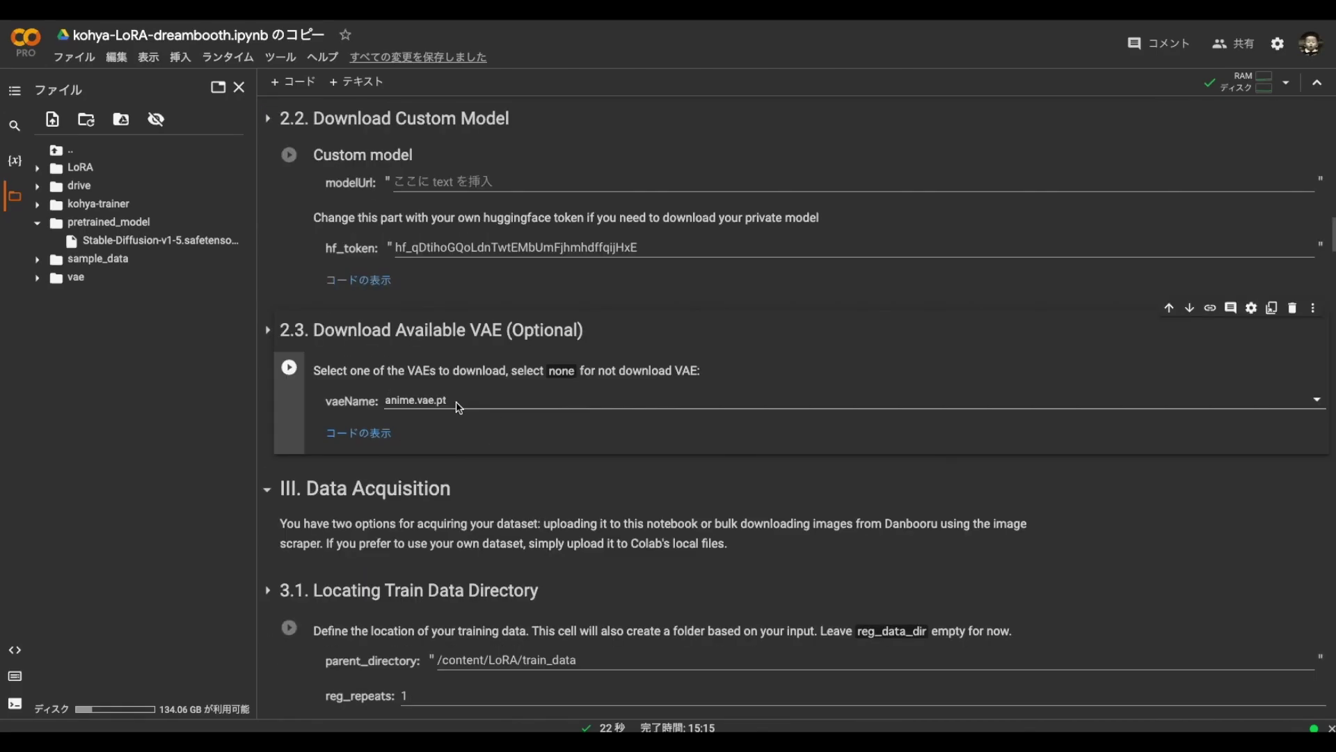
# Download stablediffusion.vae.pt as the VAE and confirm it in the vae folder
pyautogui.click(457, 399)
pyautogui.click(459, 435)
pyautogui.click(418, 400)
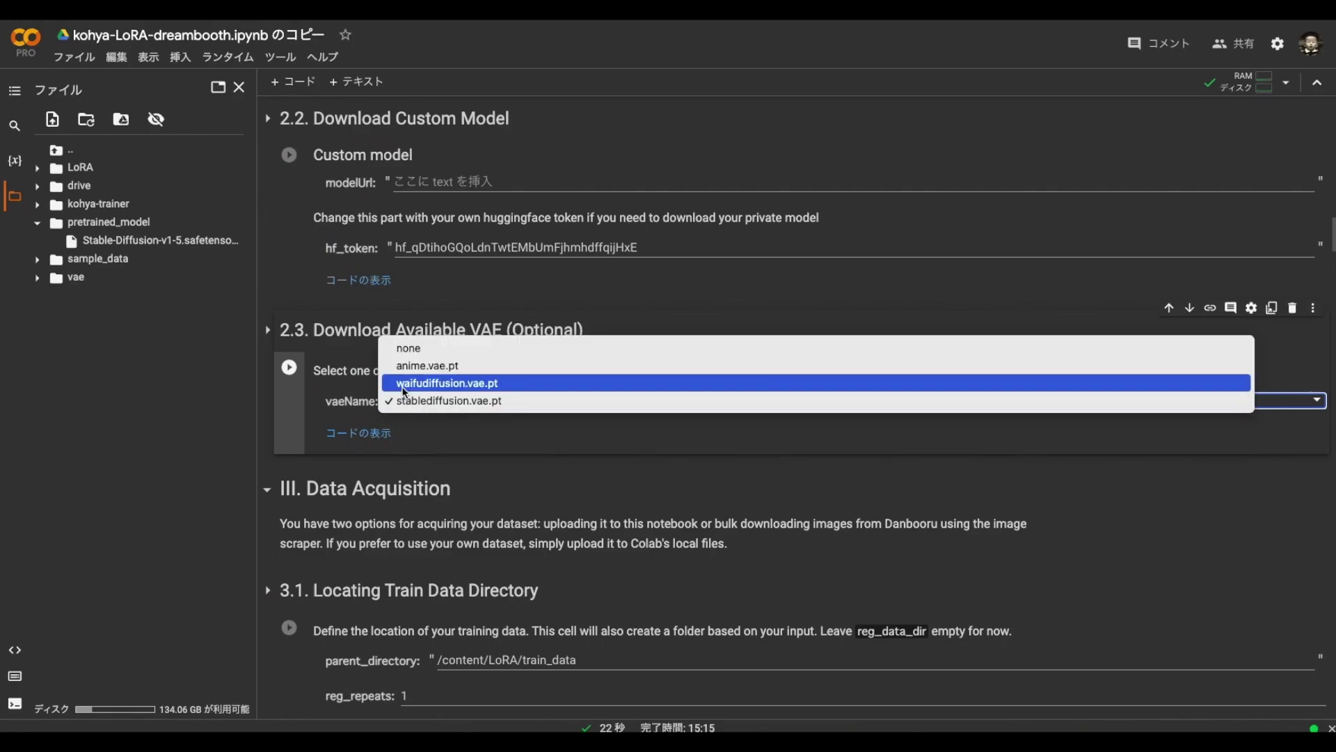
pyautogui.click(418, 345)
pyautogui.click(423, 400)
pyautogui.click(424, 453)
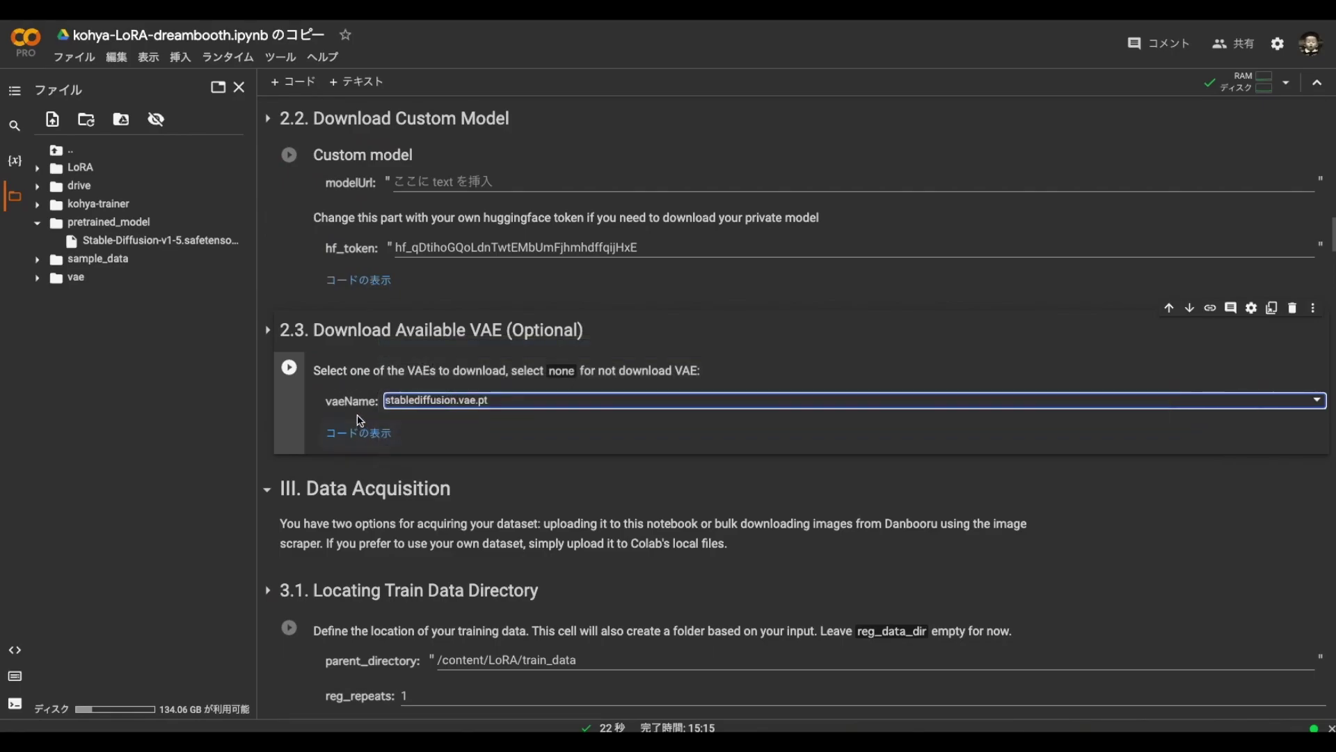
pyautogui.click(289, 367)
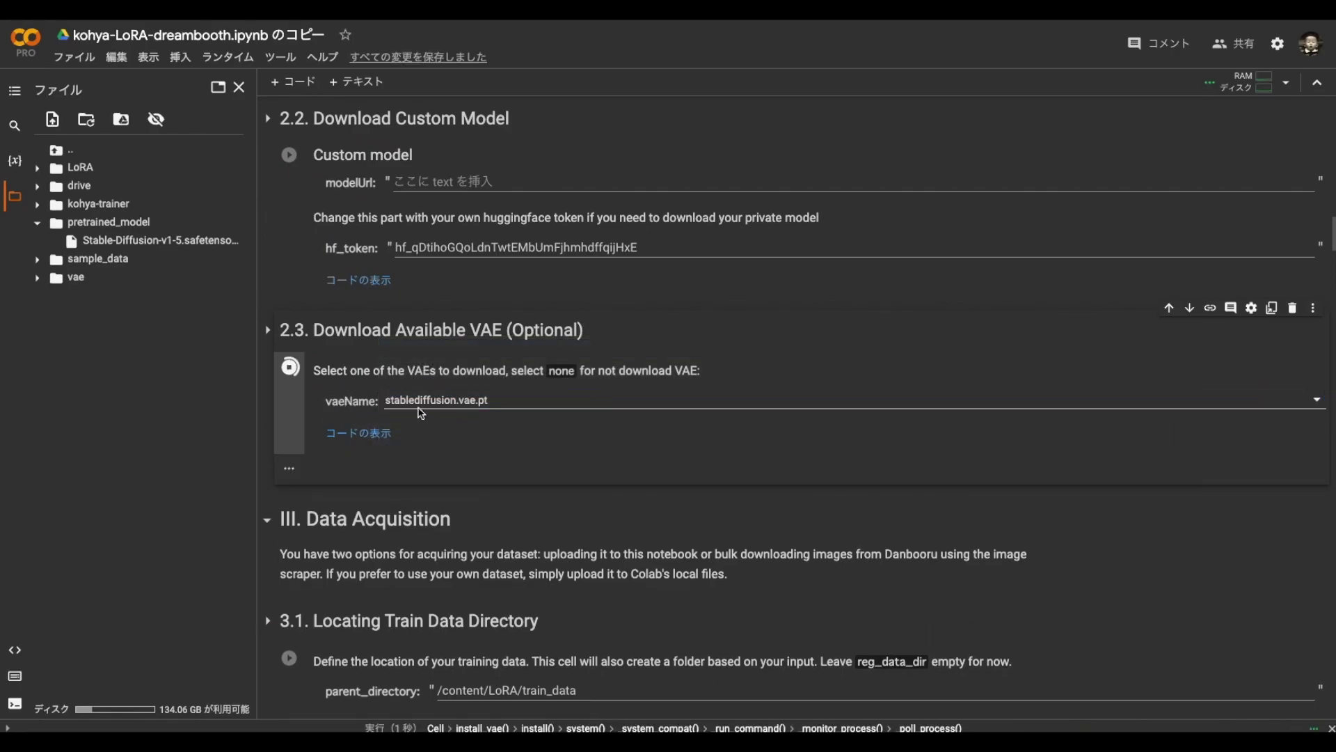
pyautogui.click(78, 278)
pyautogui.scroll(-5, 393, 427)
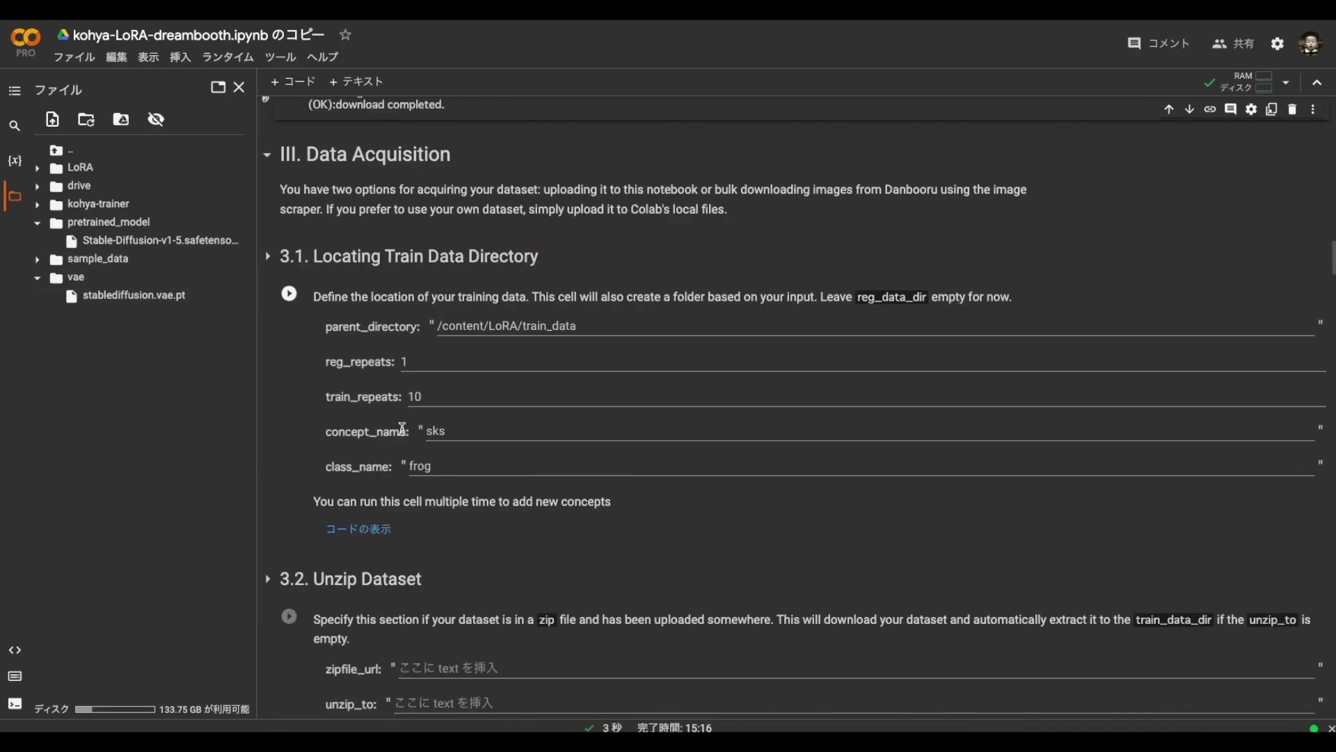
# Change concept_name from 'sks' to 'haruka' and class_name from 'frog' to '1girl', then run
pyautogui.click(394, 427)
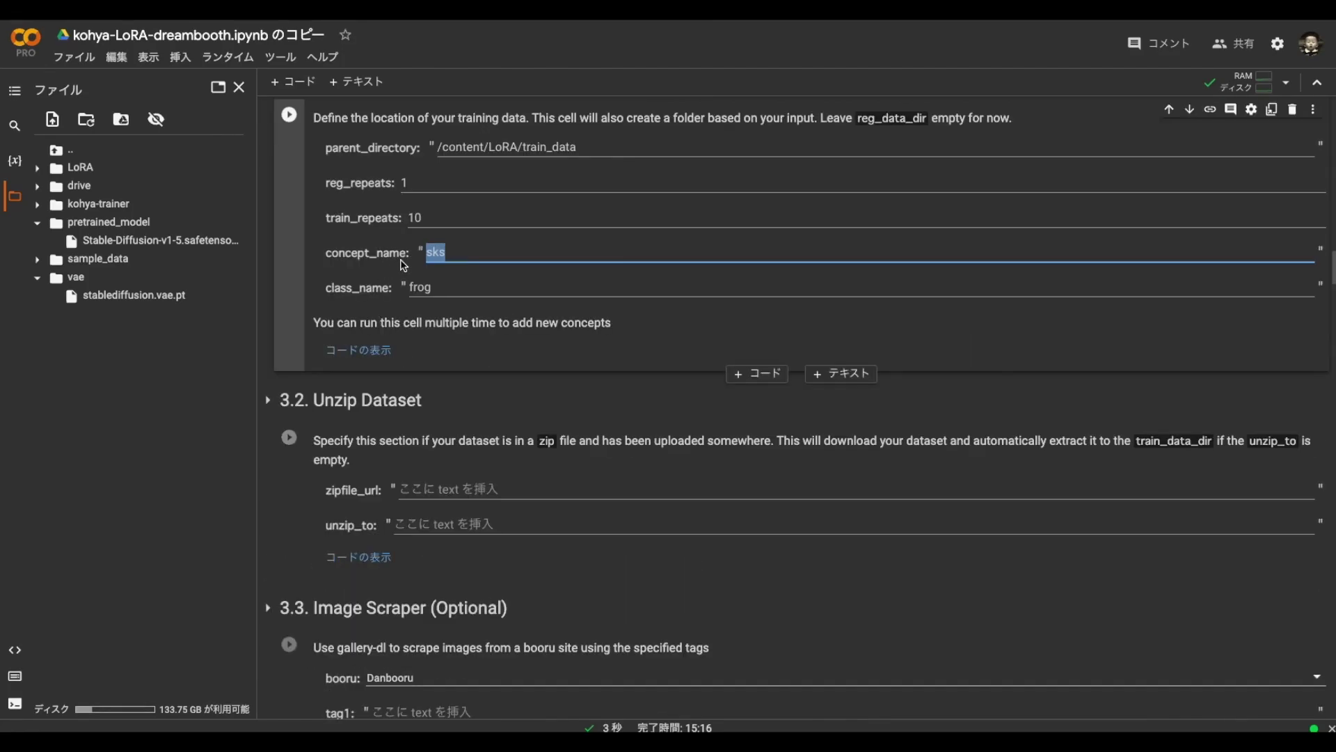
pyautogui.scroll(1, 402, 264)
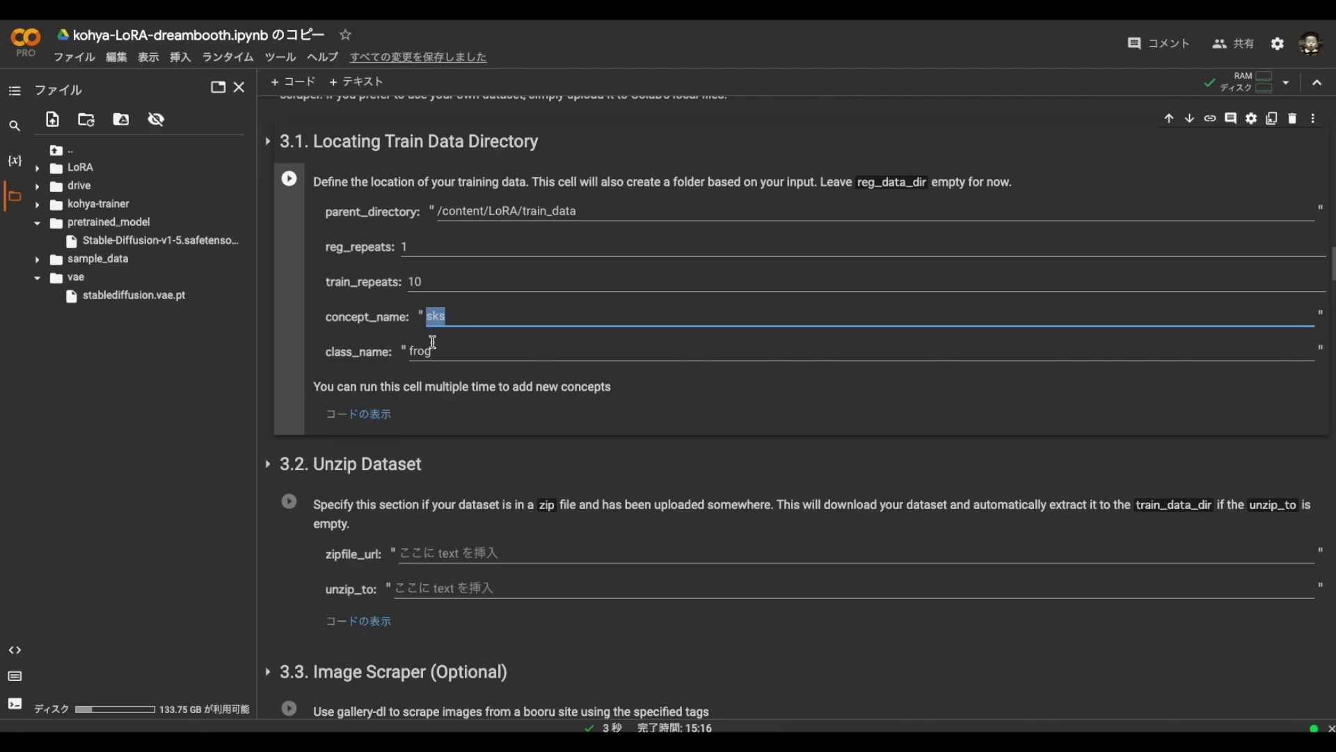
pyautogui.write('haruka')
pyautogui.press('Tab')
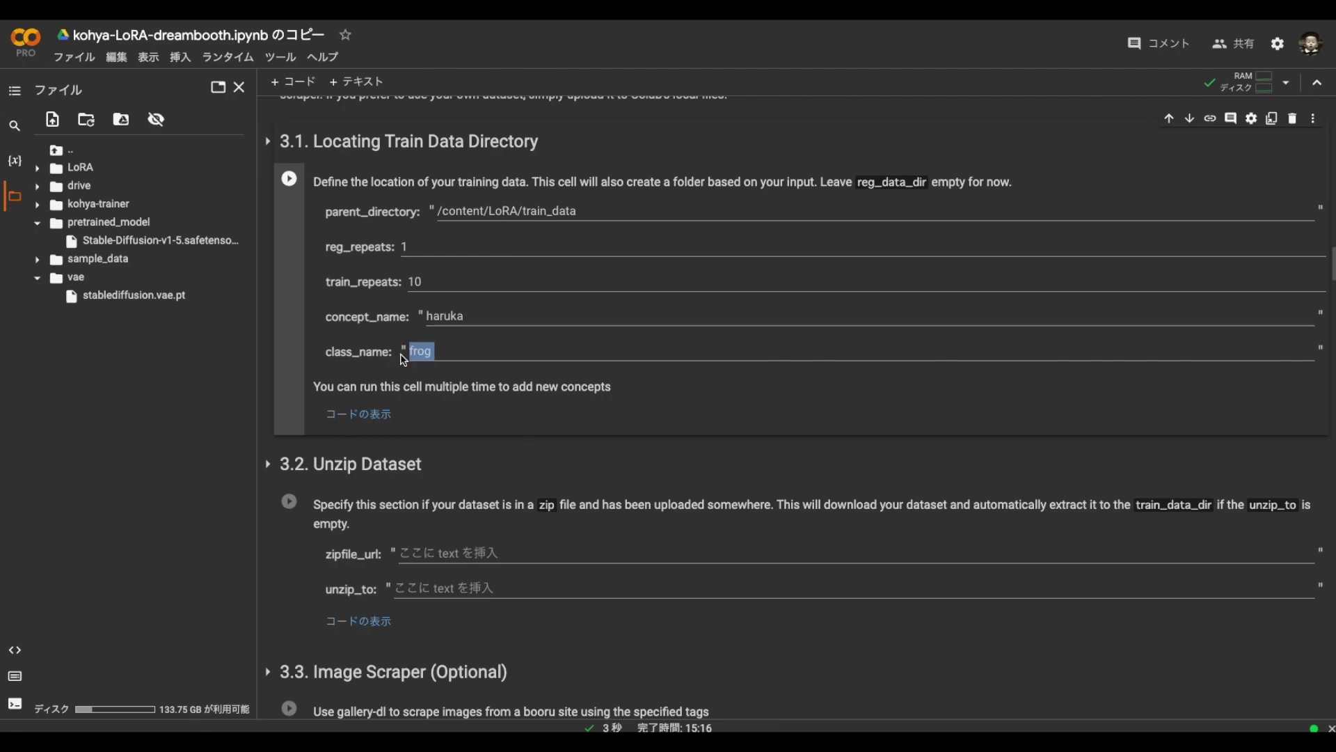
pyautogui.click(375, 354)
pyautogui.write('1girl')
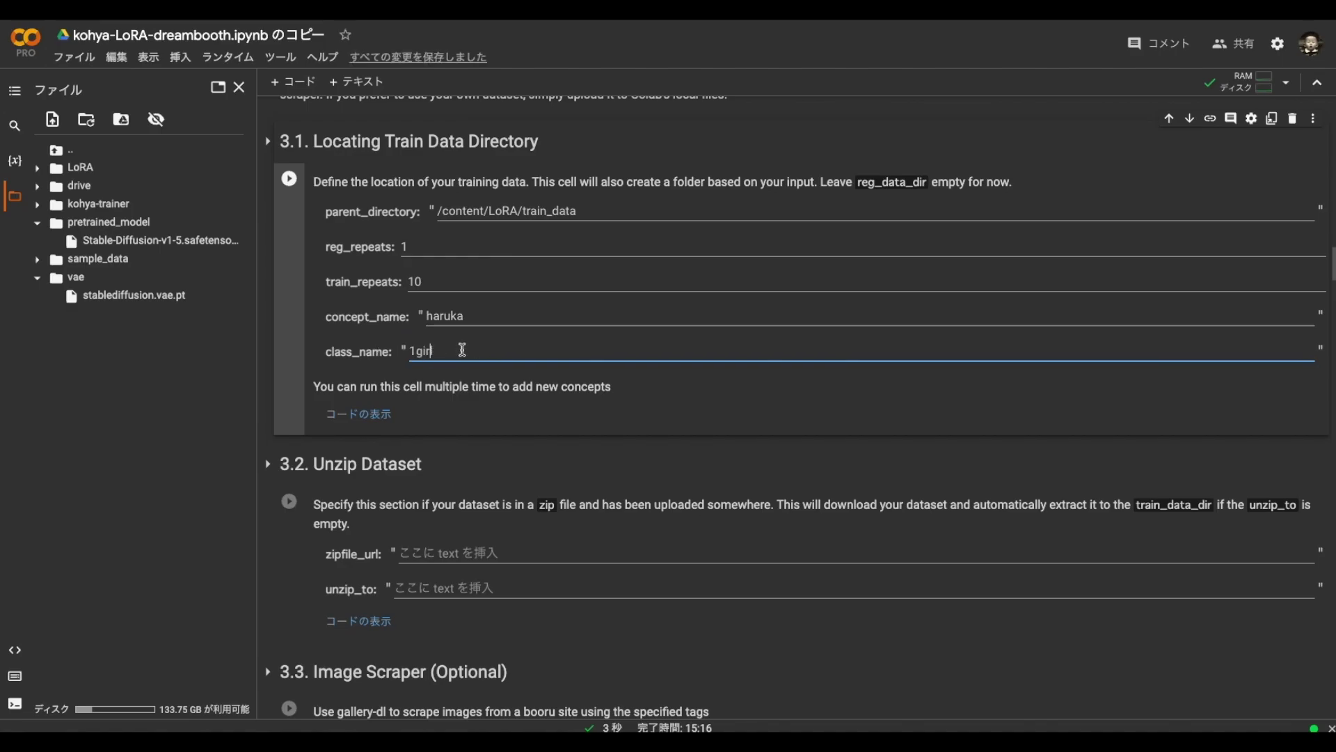
pyautogui.hotkey('shift', 'Return')
pyautogui.scroll(5, 391, 367)
pyautogui.scroll(-2, 391, 368)
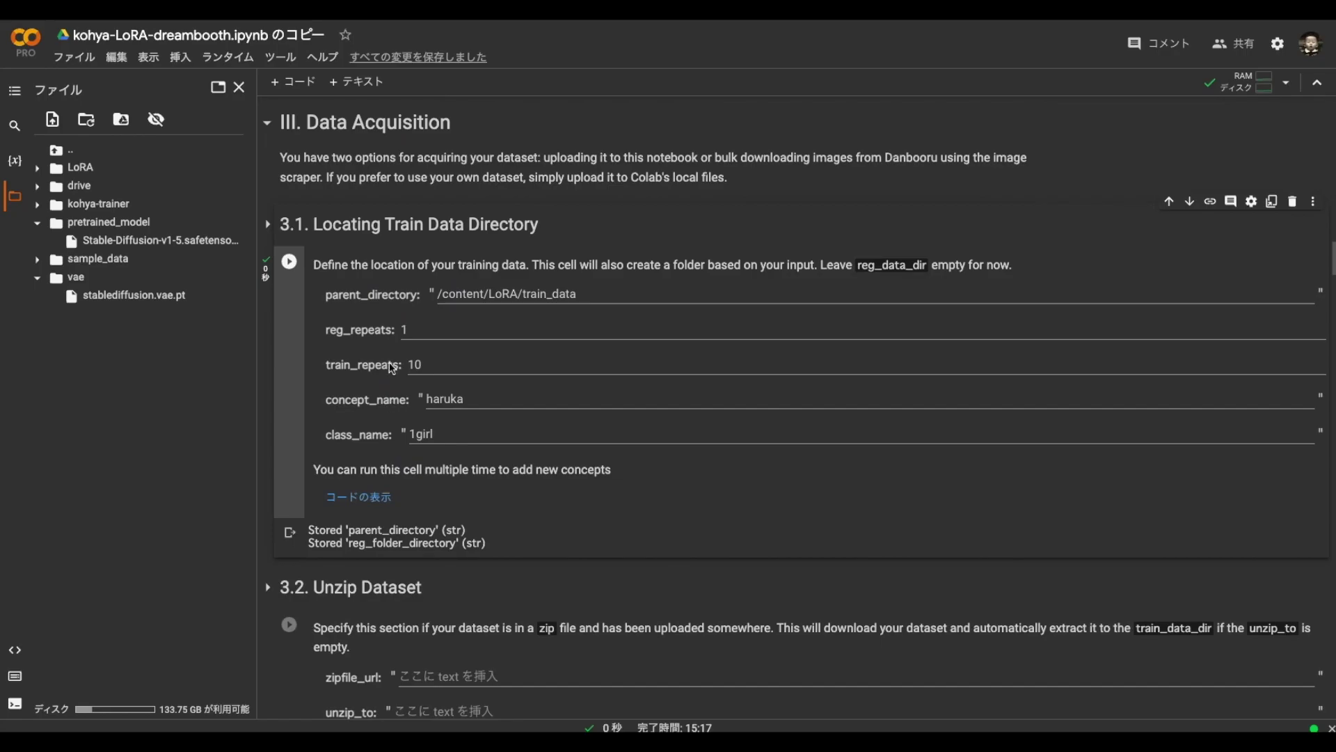
pyautogui.scroll(-3, 344, 319)
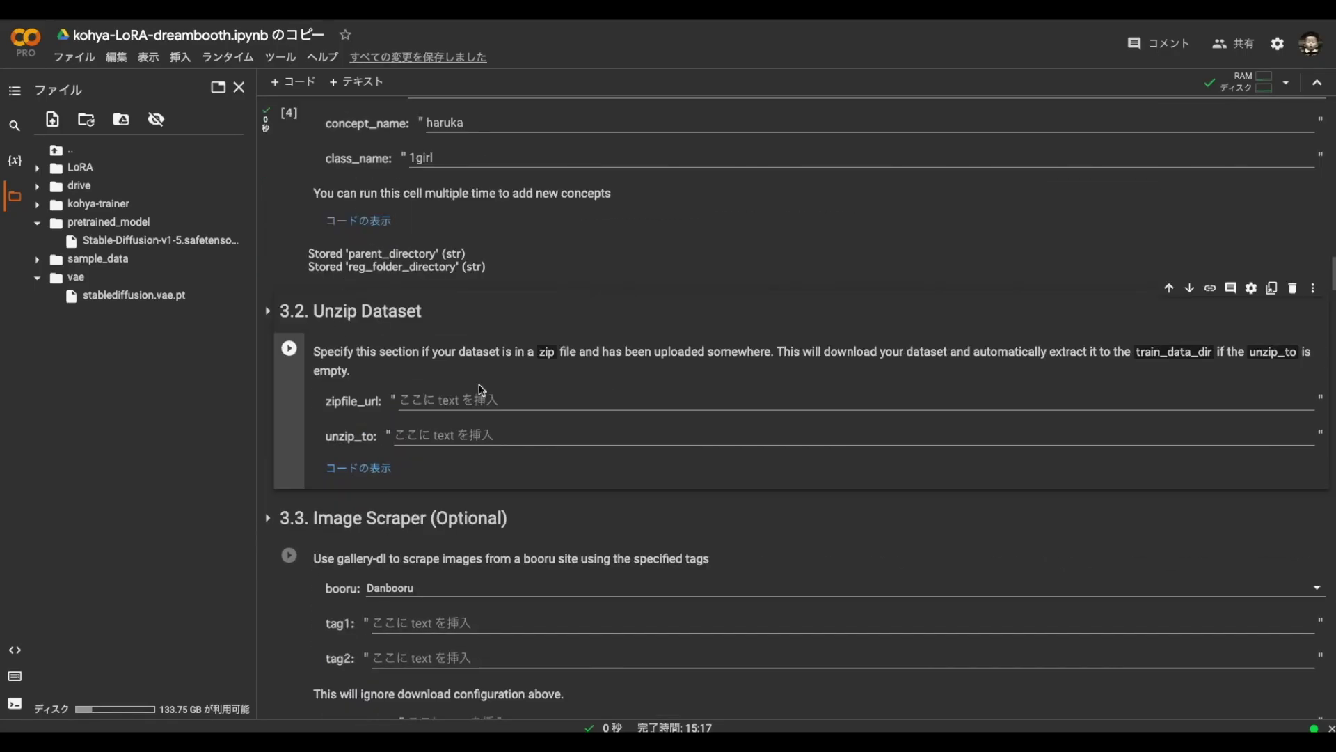
# Browse Drive's MyDrive folders to the zip folder holding haruka.zip
pyautogui.click(89, 189)
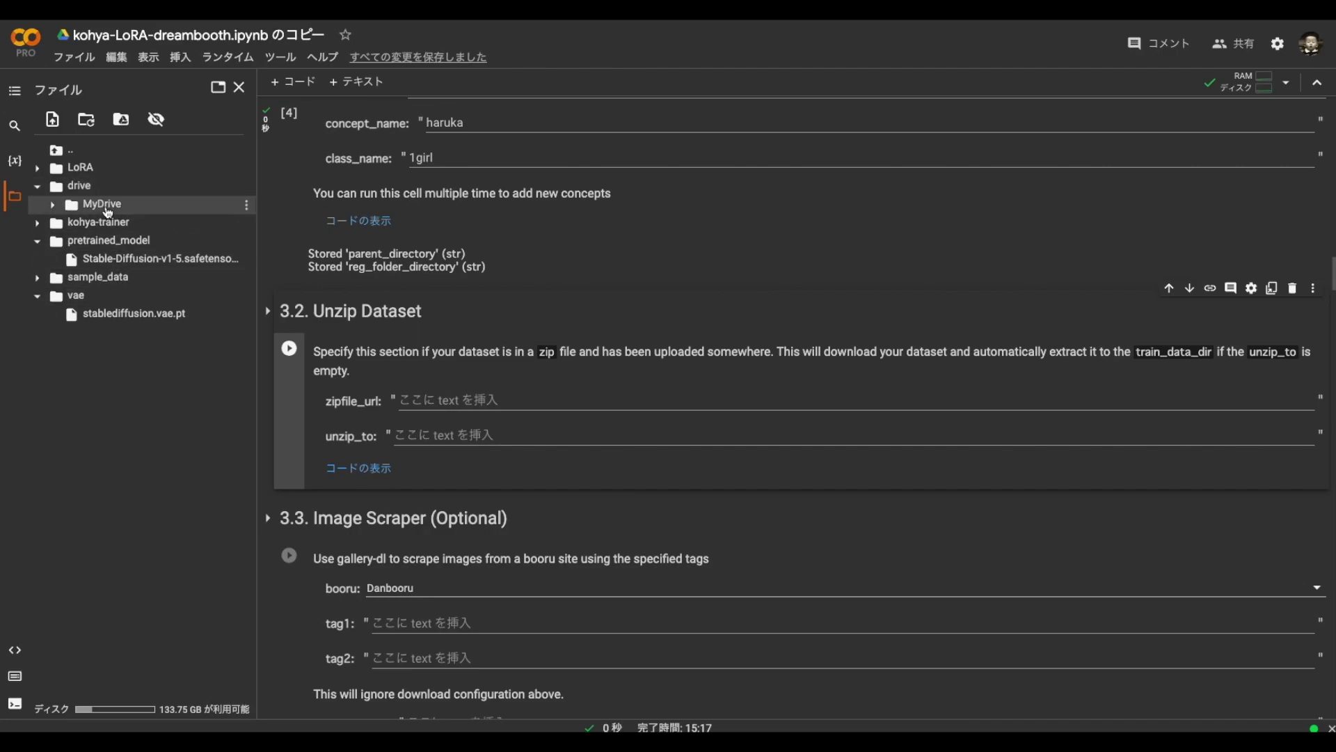
pyautogui.click(106, 206)
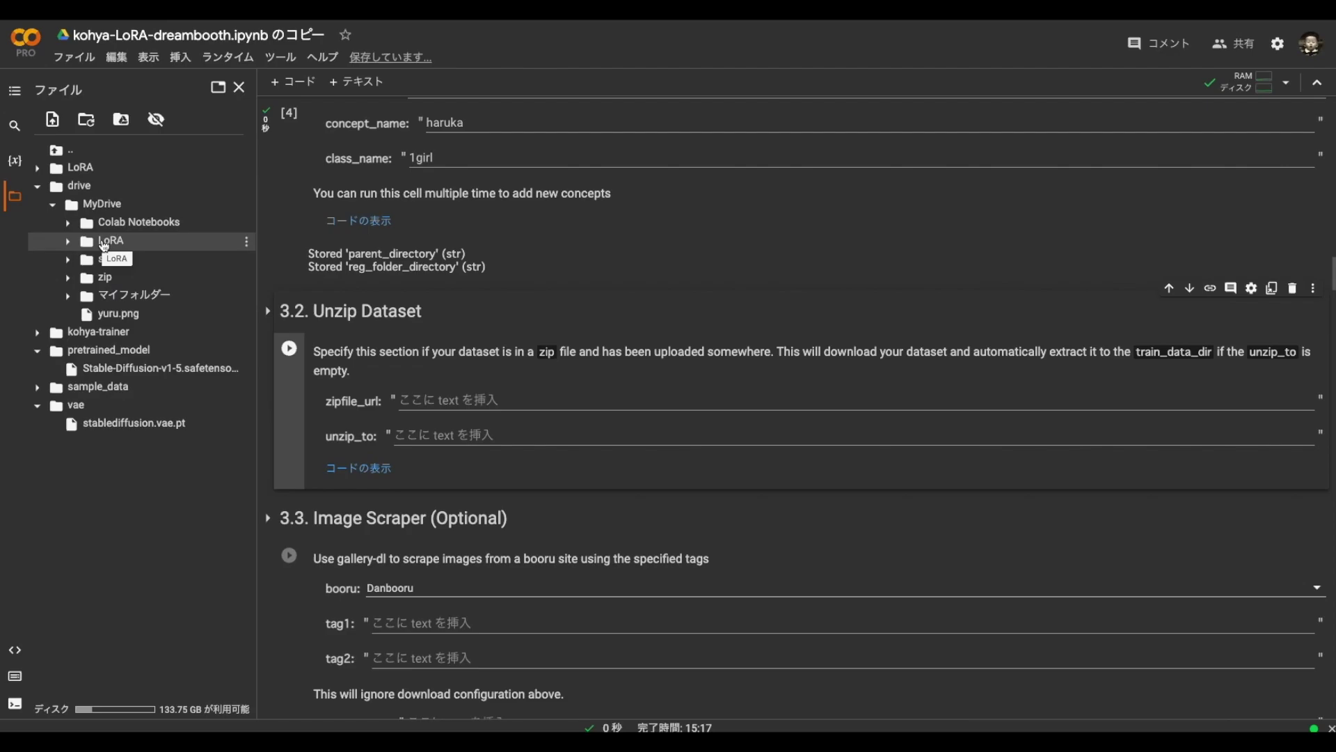
pyautogui.click(105, 259)
pyautogui.click(105, 277)
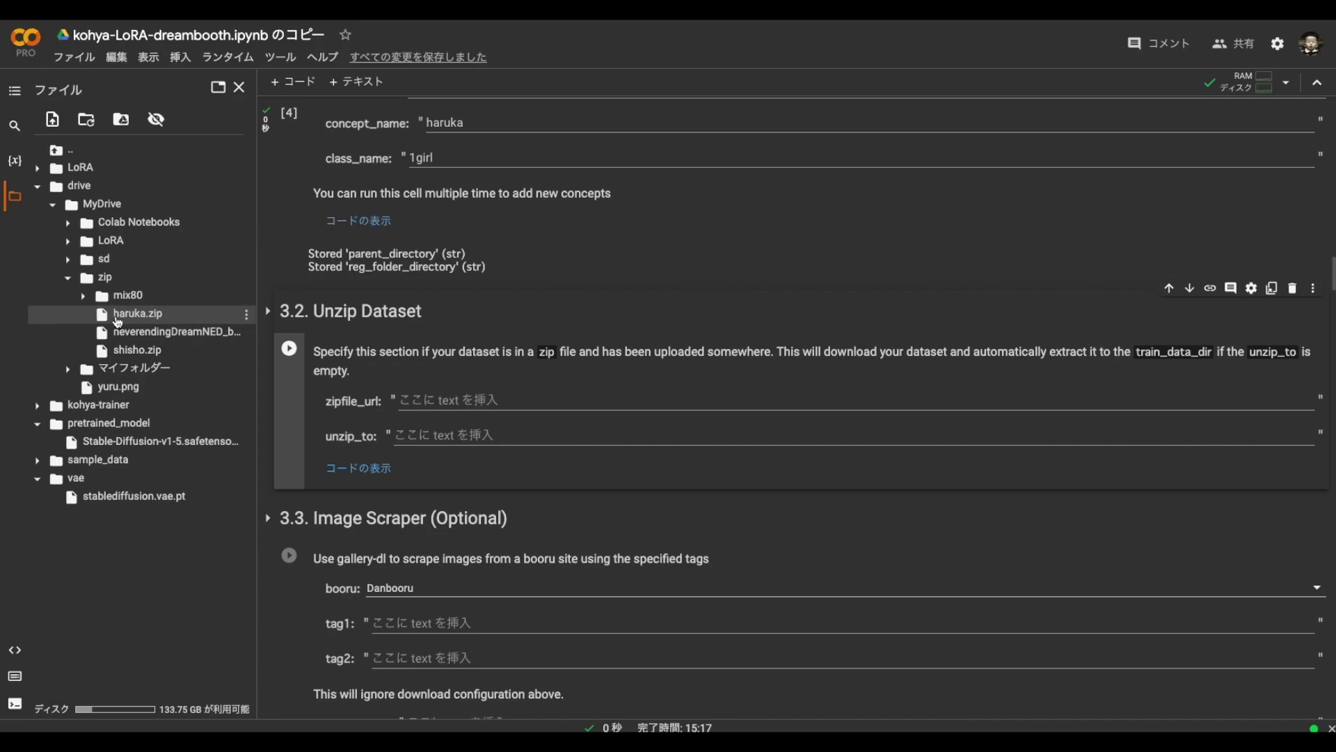
# Copy the haruka.zip path into zipfile_url and run the Unzip Dataset cell
pyautogui.rightClick(175, 318)
pyautogui.click(209, 415)
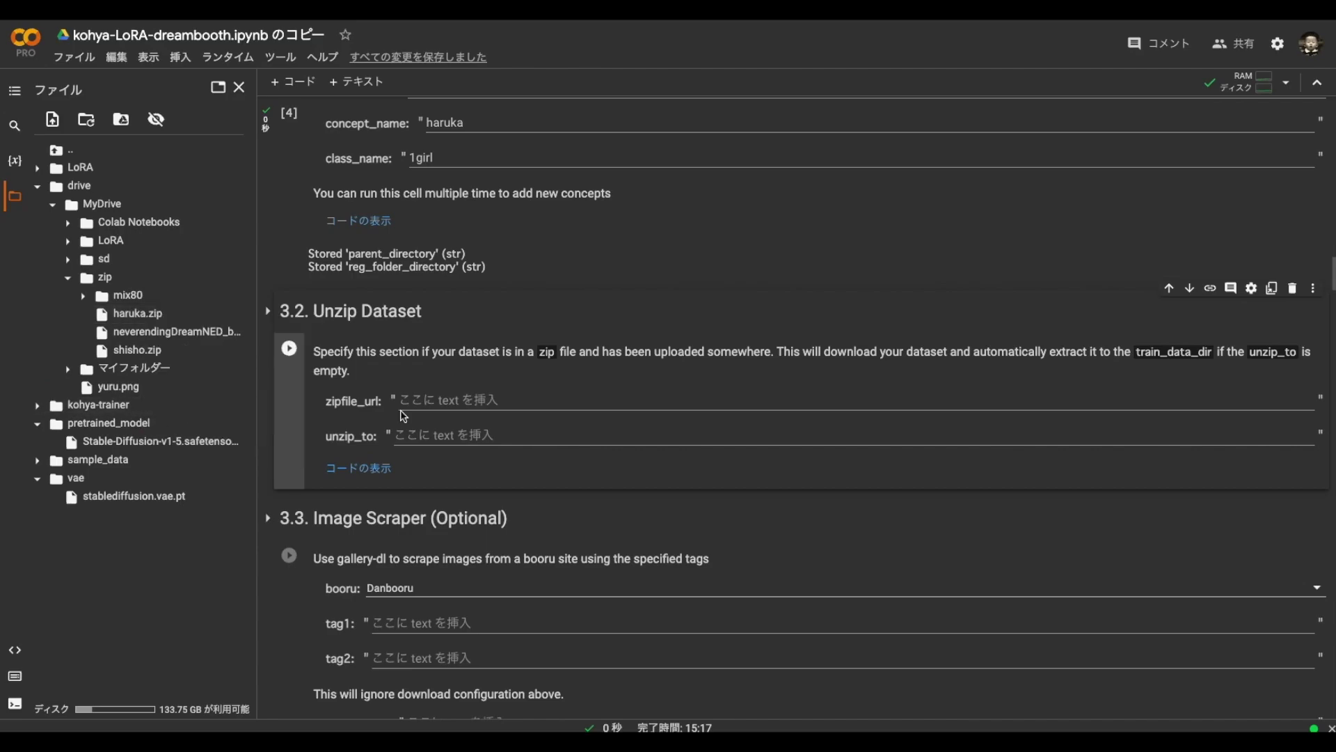
pyautogui.click(429, 397)
pyautogui.write('/content/drive/MyDrive/zip/haruka.zip')
pyautogui.hotkey('ctrl', 'Return')
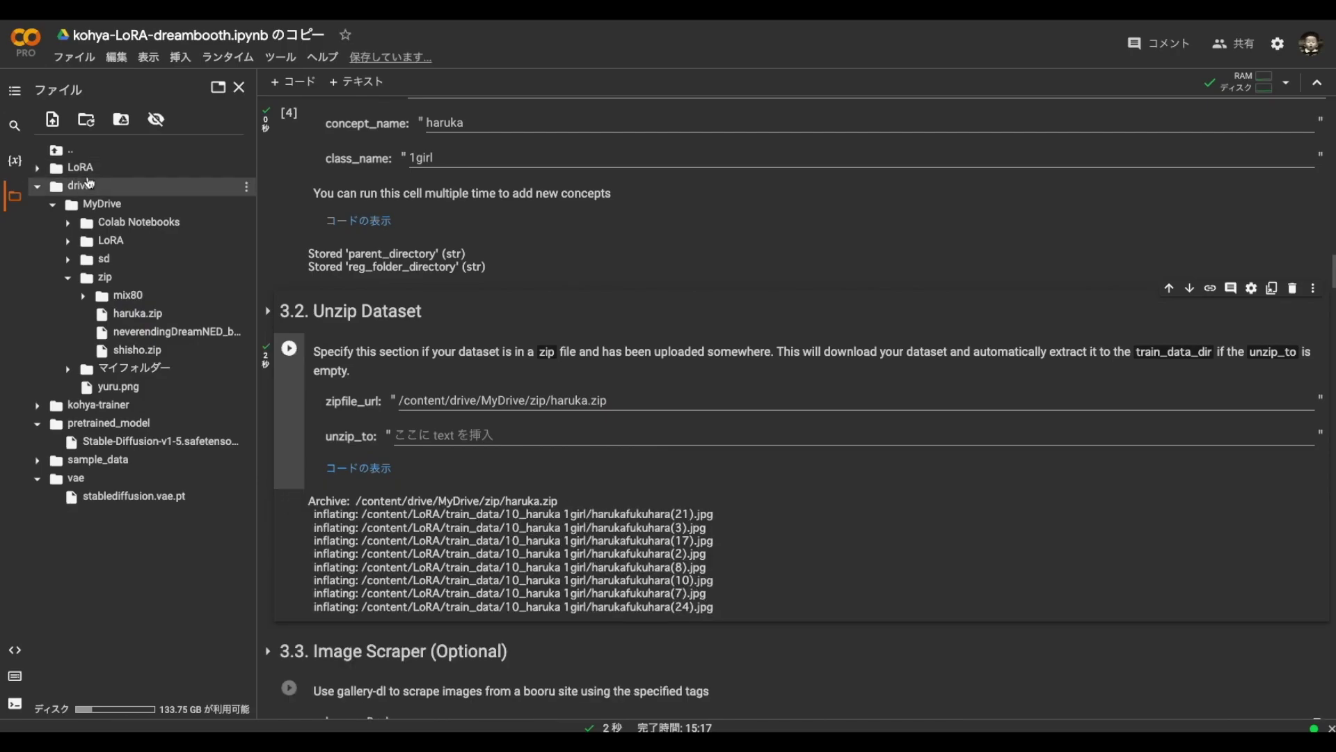
# Check the extracted images in LoRA/train_data/10_haruka 1girl and select the unzip_to label
pyautogui.click(79, 168)
pyautogui.click(104, 203)
pyautogui.click(104, 222)
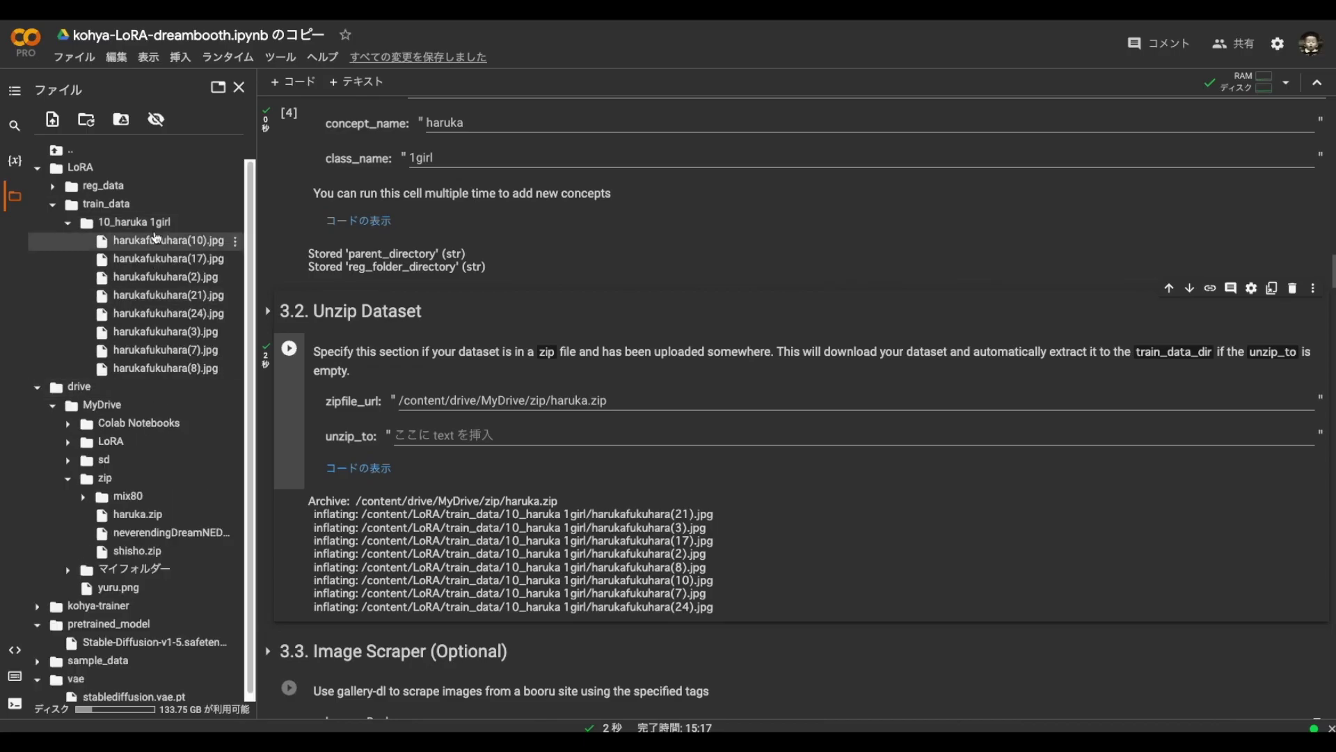
pyautogui.scroll(-2, 387, 314)
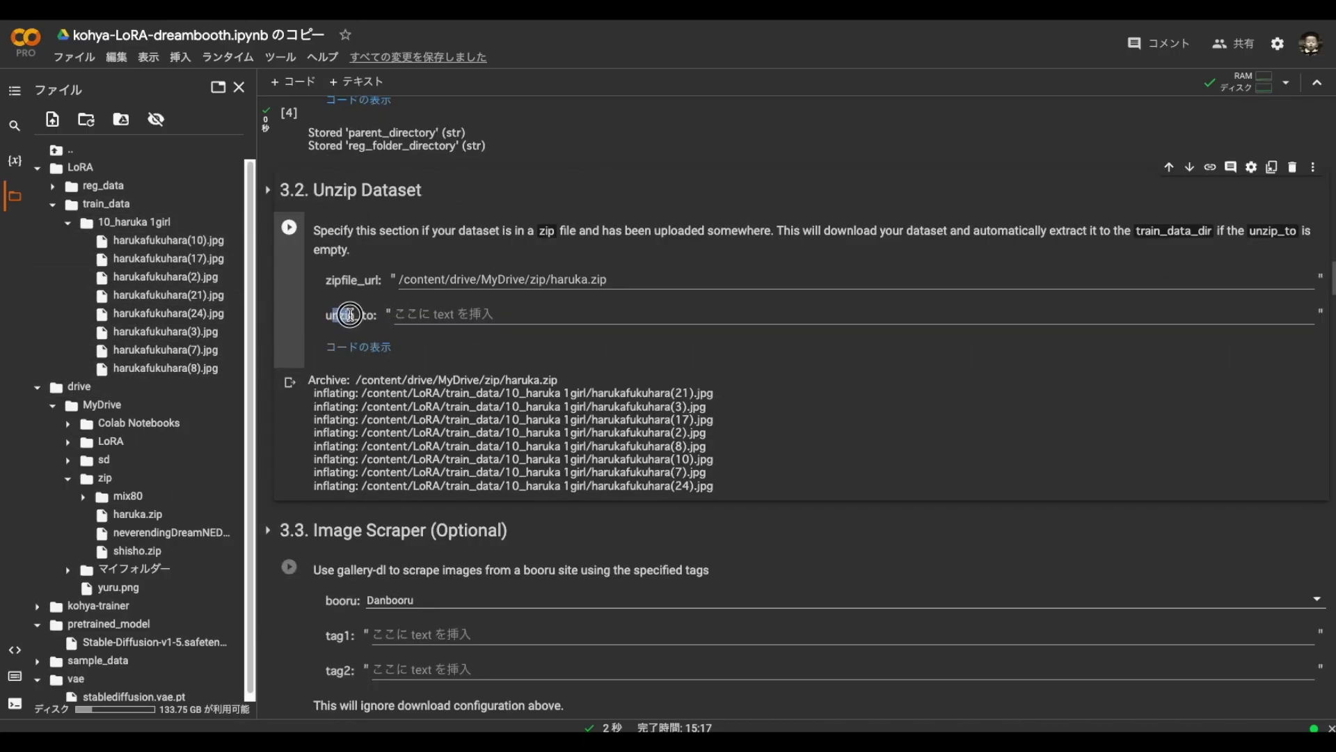
pyautogui.doubleClick(349, 313)
pyautogui.moveTo(365, 315); pyautogui.dragTo(414, 316)
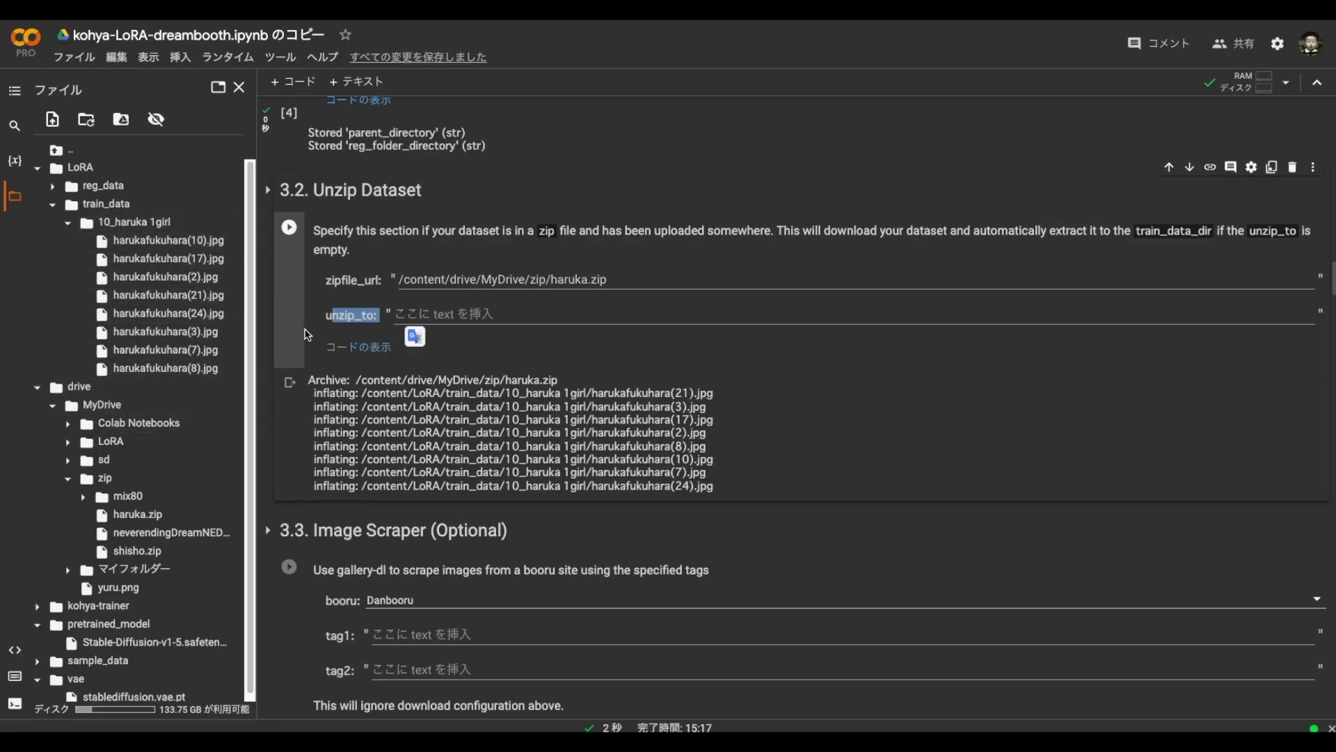
pyautogui.scroll(-3, 437, 252)
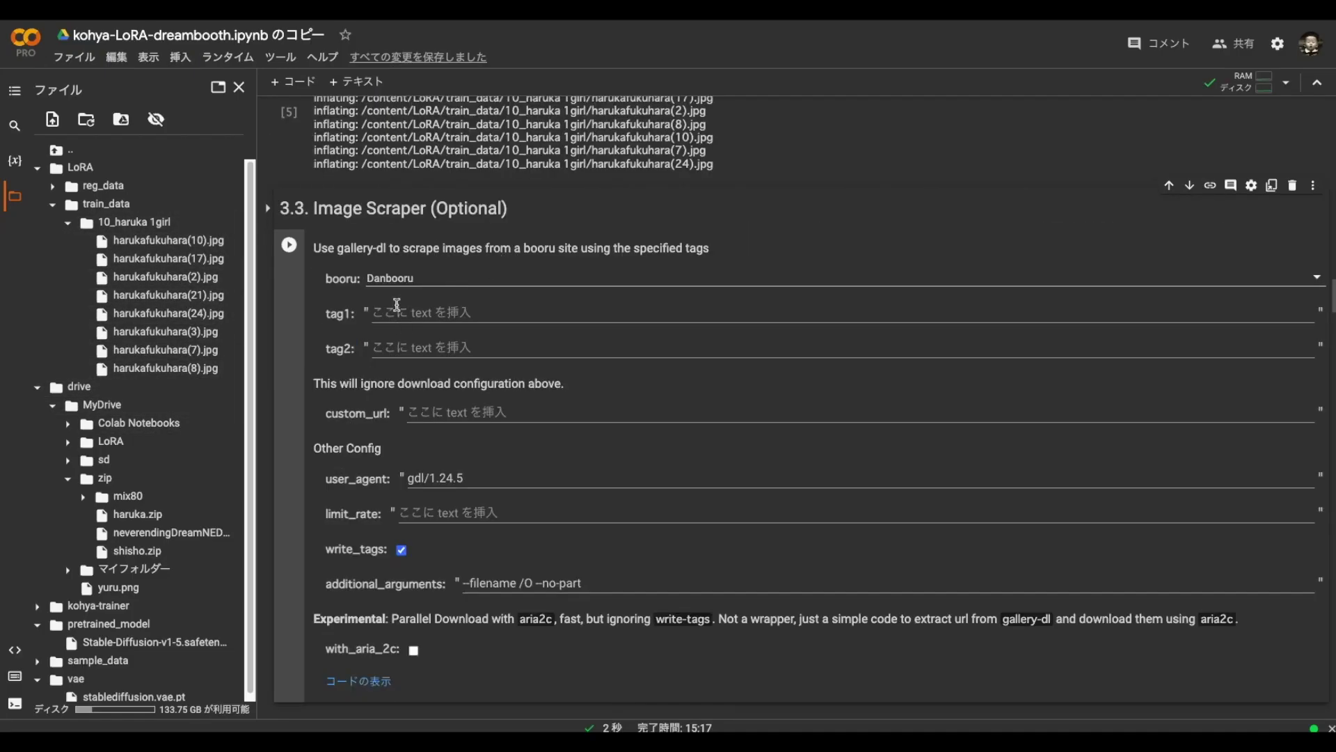
pyautogui.click(398, 312)
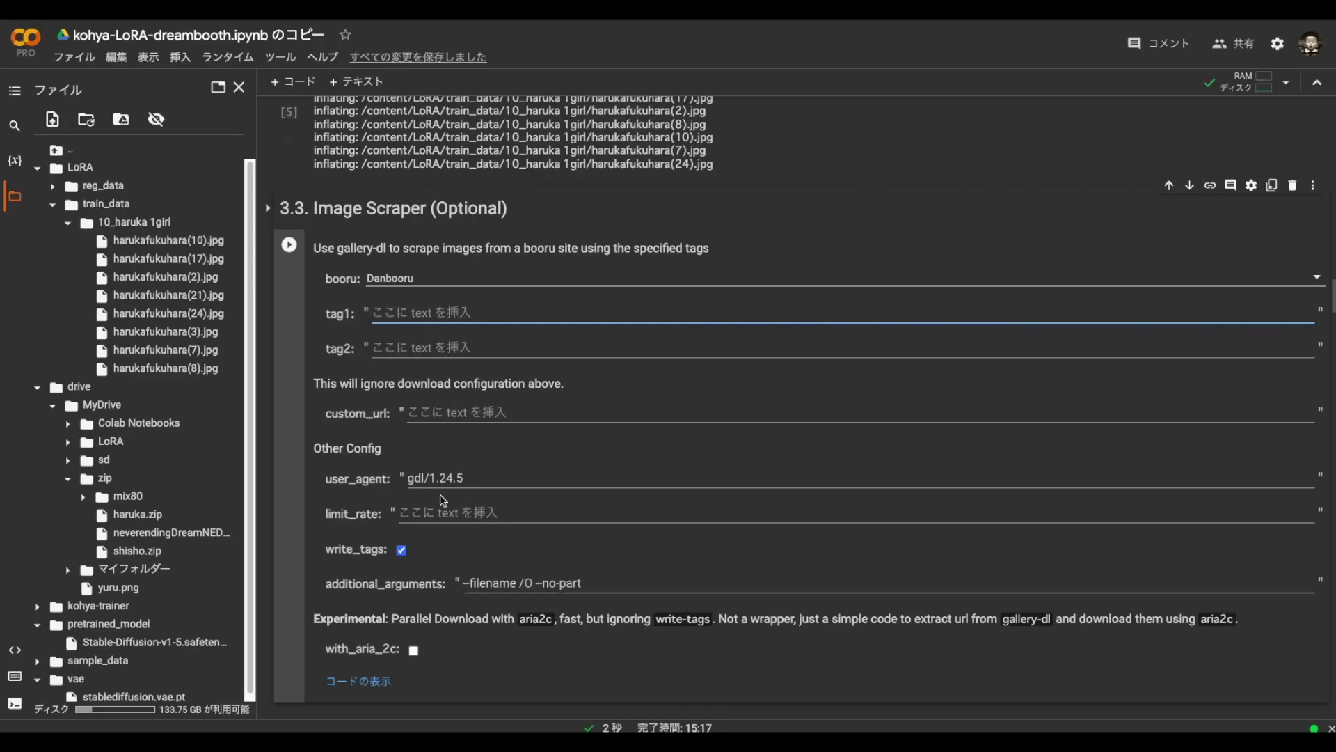
pyautogui.scroll(1, 439, 511)
pyautogui.scroll(-1, 425, 607)
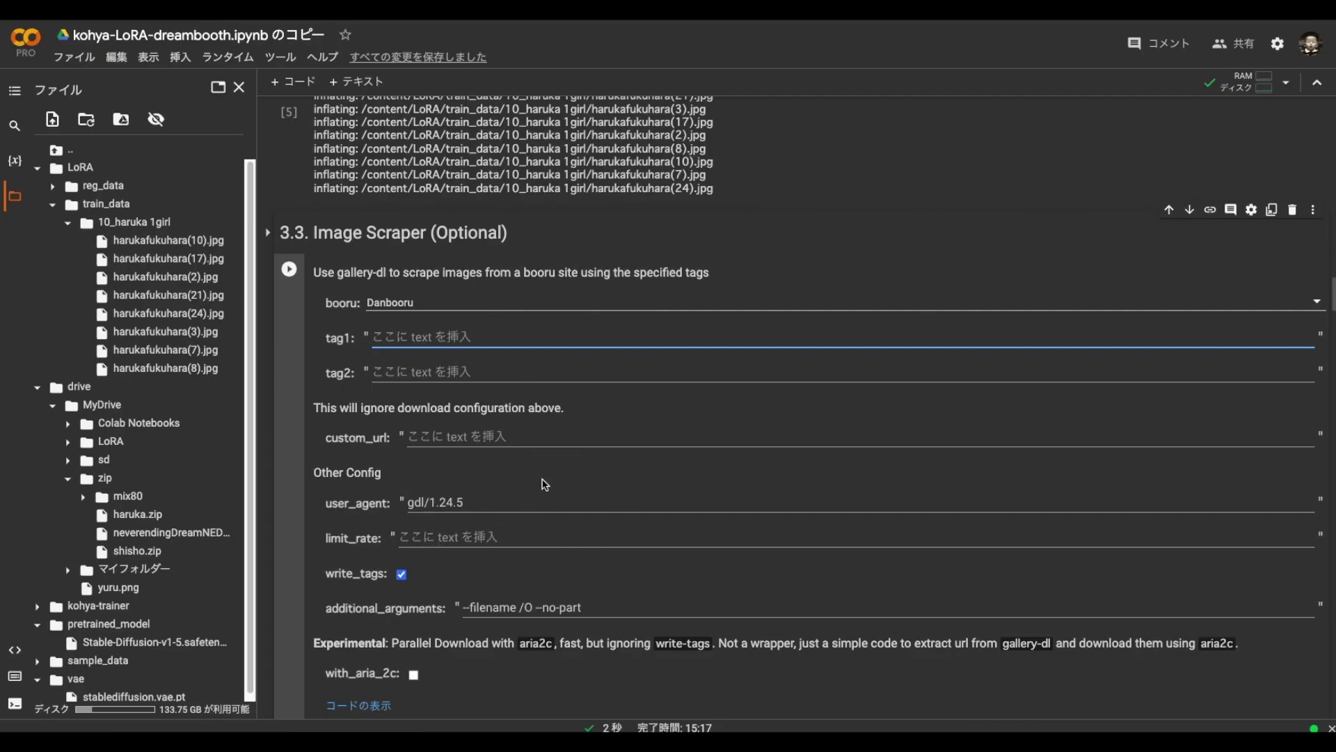
pyautogui.scroll(-2, 472, 541)
pyautogui.scroll(-1, 472, 541)
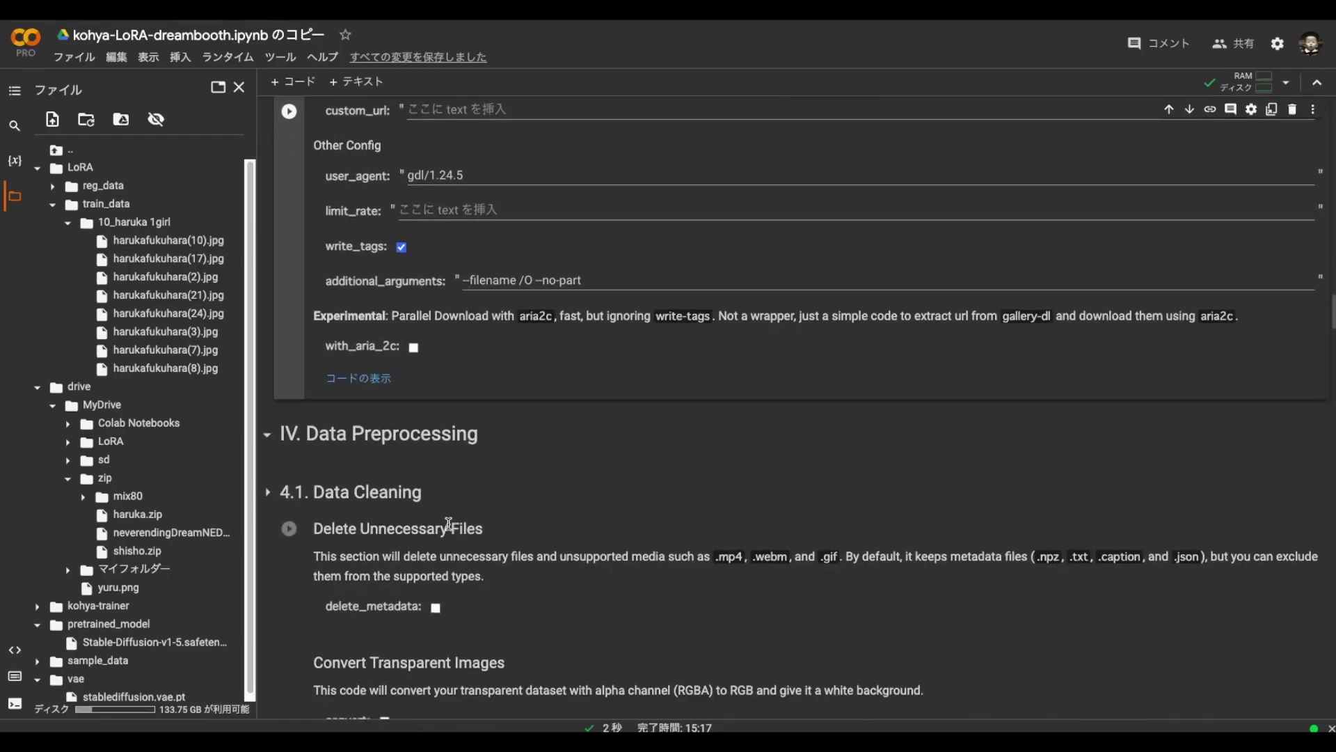
pyautogui.scroll(-2, 384, 469)
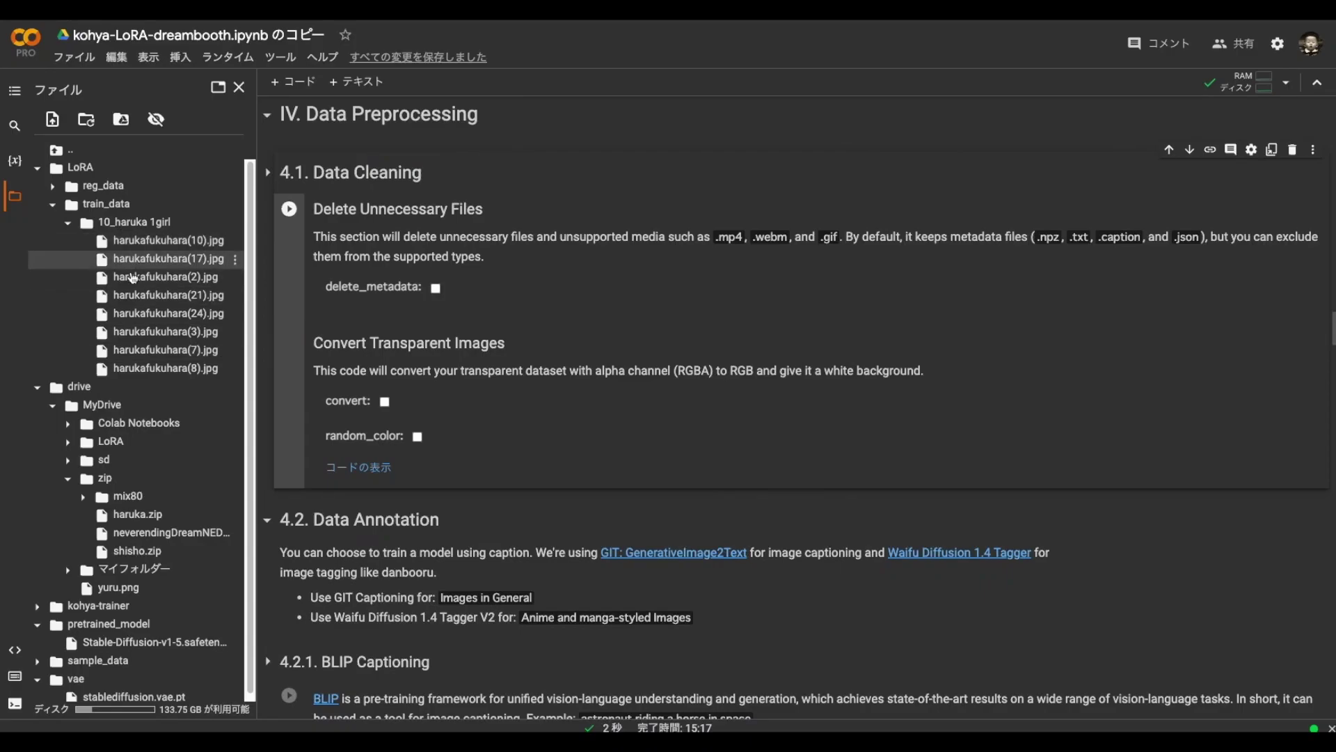
# Enable delete_metadata in the Delete Unnecessary Files cell
pyautogui.click(432, 288)
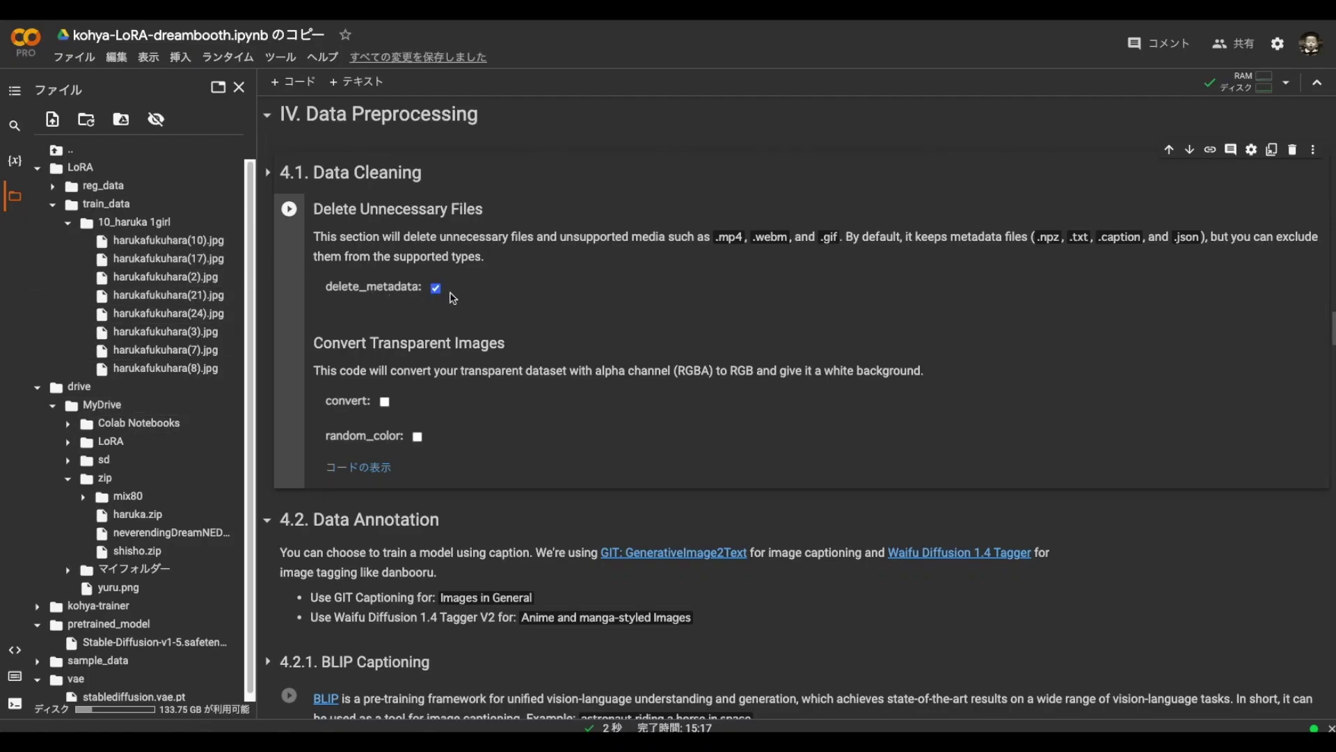
pyautogui.scroll(-1, 365, 355)
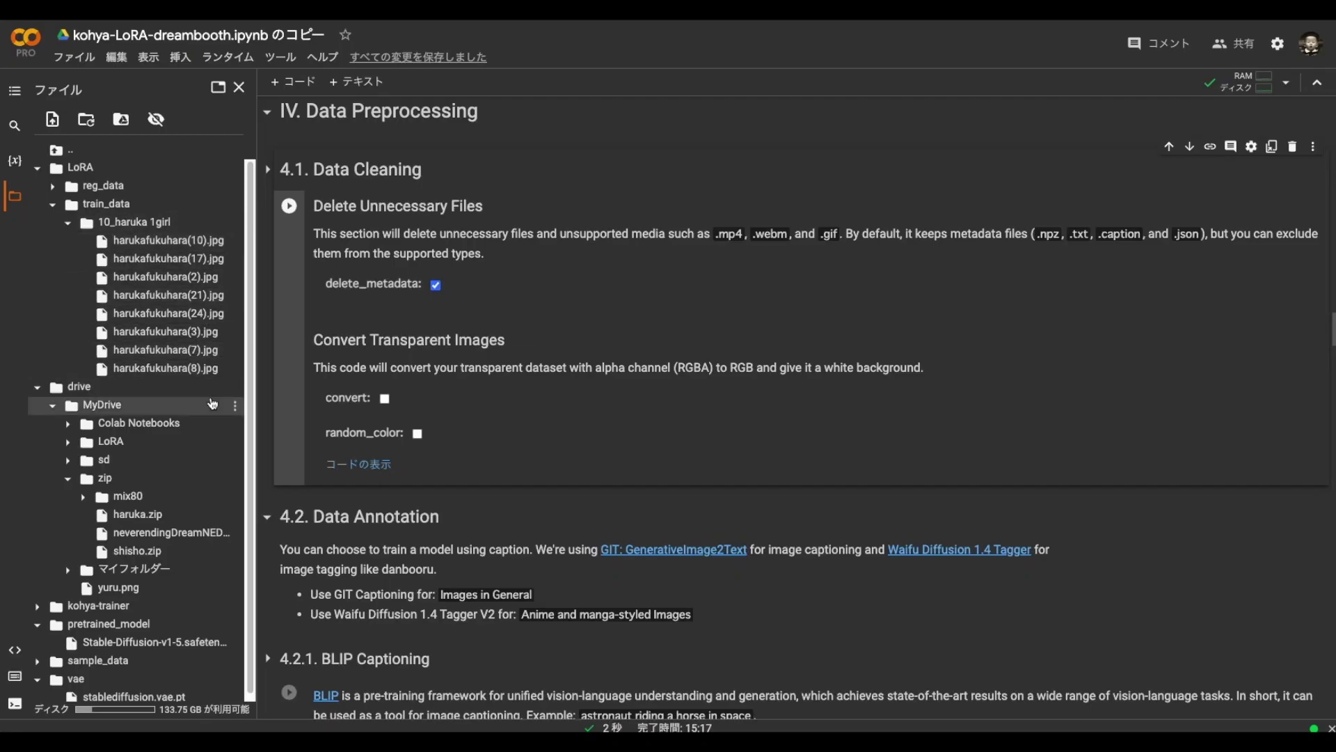
pyautogui.scroll(-5, 668, 417)
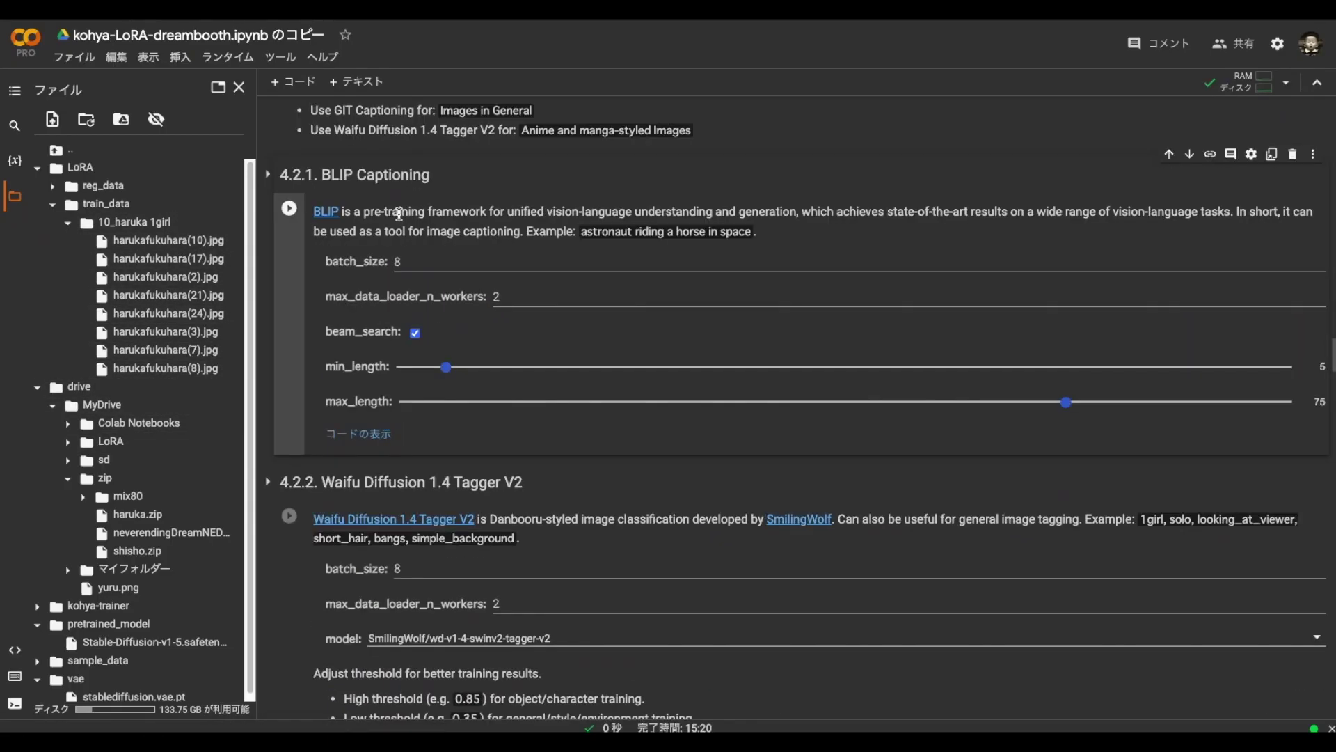
pyautogui.moveTo(303, 176); pyautogui.dragTo(465, 186)
pyautogui.scroll(-1, 464, 185)
pyautogui.moveTo(321, 379); pyautogui.dragTo(618, 382)
pyautogui.scroll(1, 619, 397)
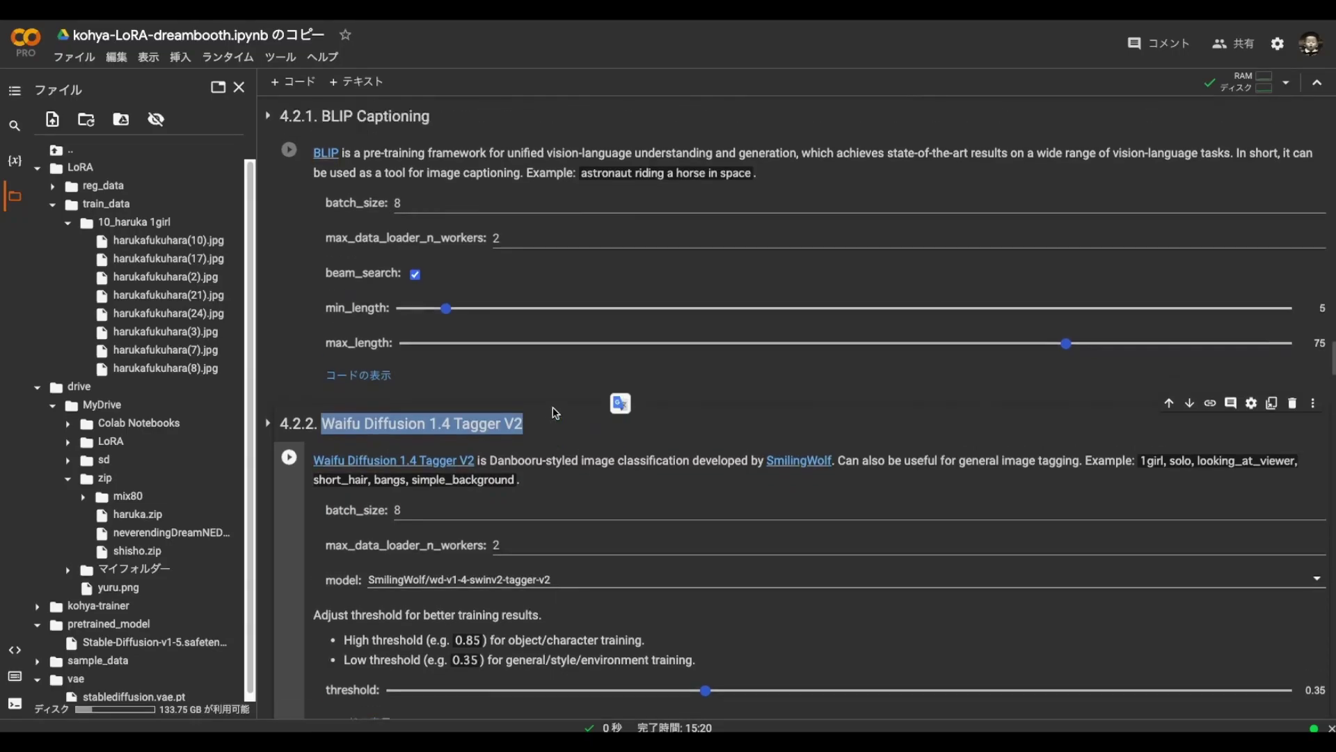
pyautogui.scroll(1, 417, 287)
# Run 4.2.1 BLIP Captioning on the eight training images, then focus batch_size
pyautogui.click(408, 261)
pyautogui.hotkey('ctrl', 'Return')
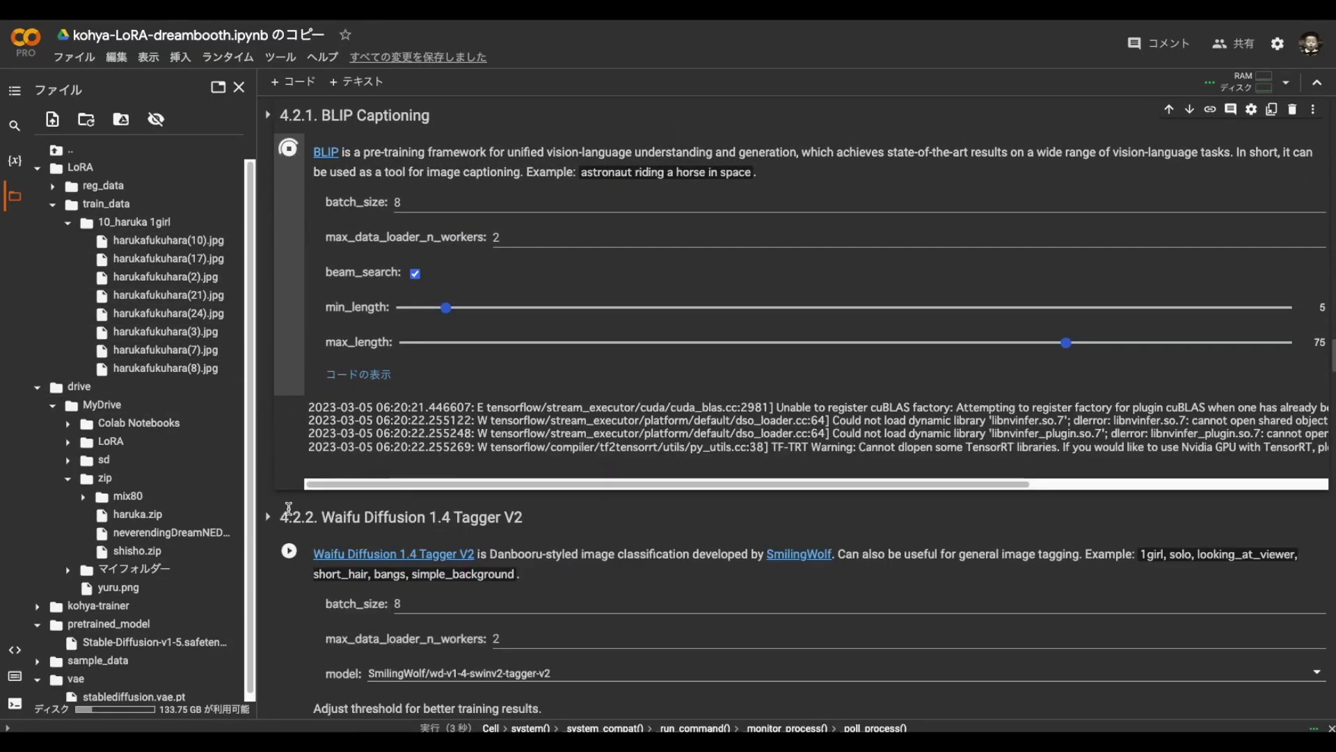
pyautogui.scroll(1, 291, 501)
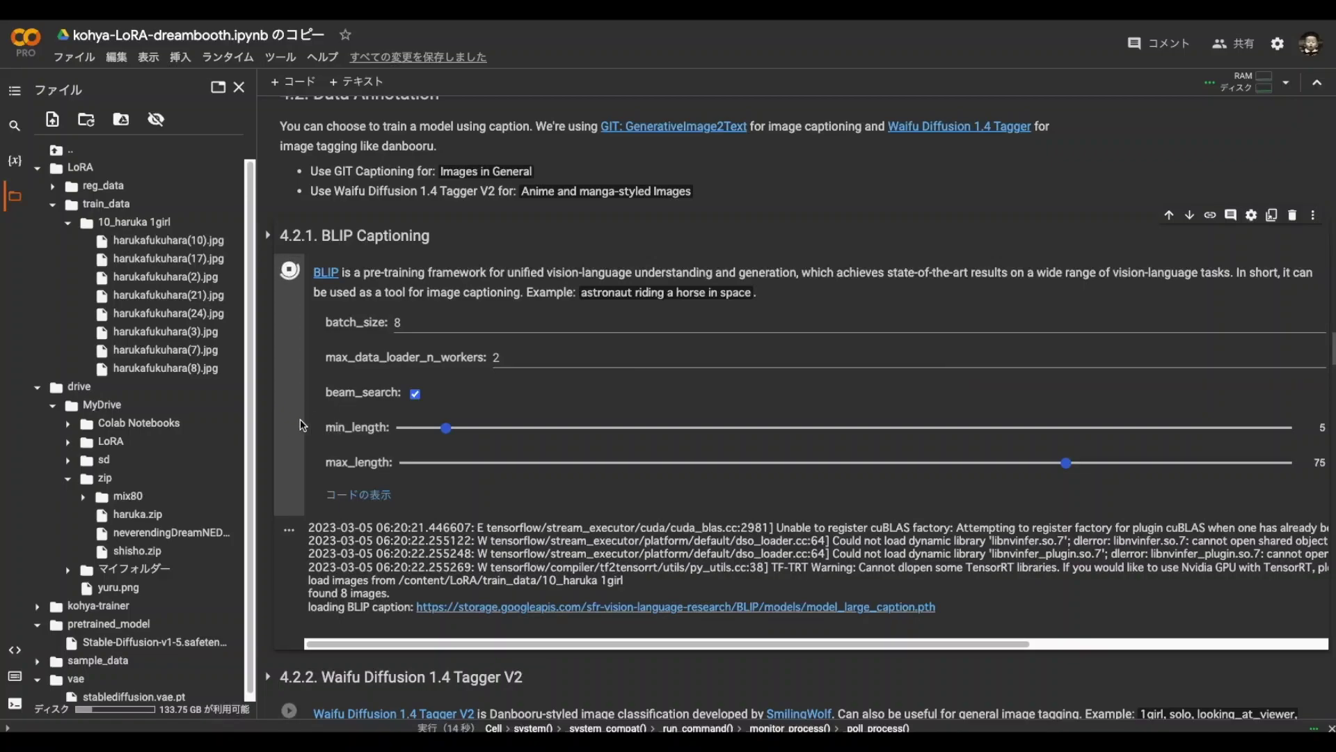
pyautogui.click(331, 285)
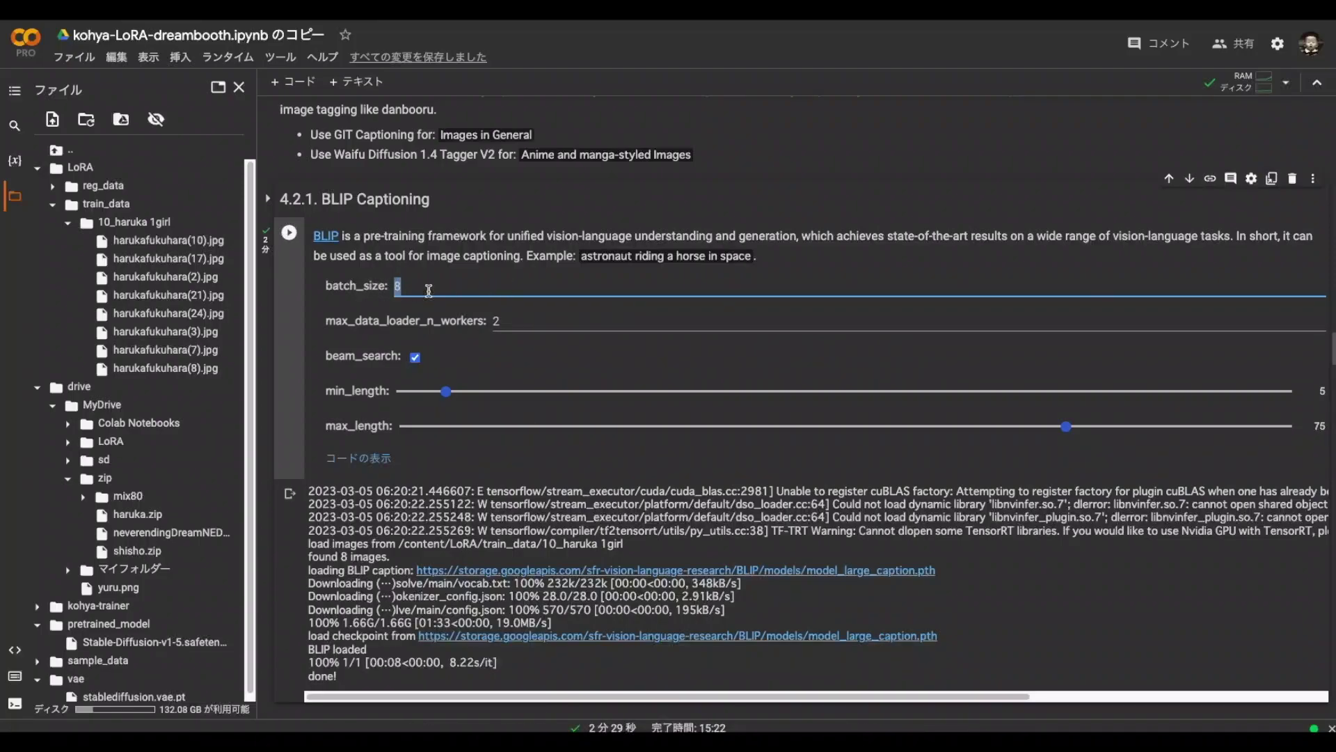
pyautogui.scroll(-5, 295, 313)
# Run the Waifu Diffusion 1.4 Tagger V2 cell with its threshold slider raised to 0.7
pyautogui.click(289, 246)
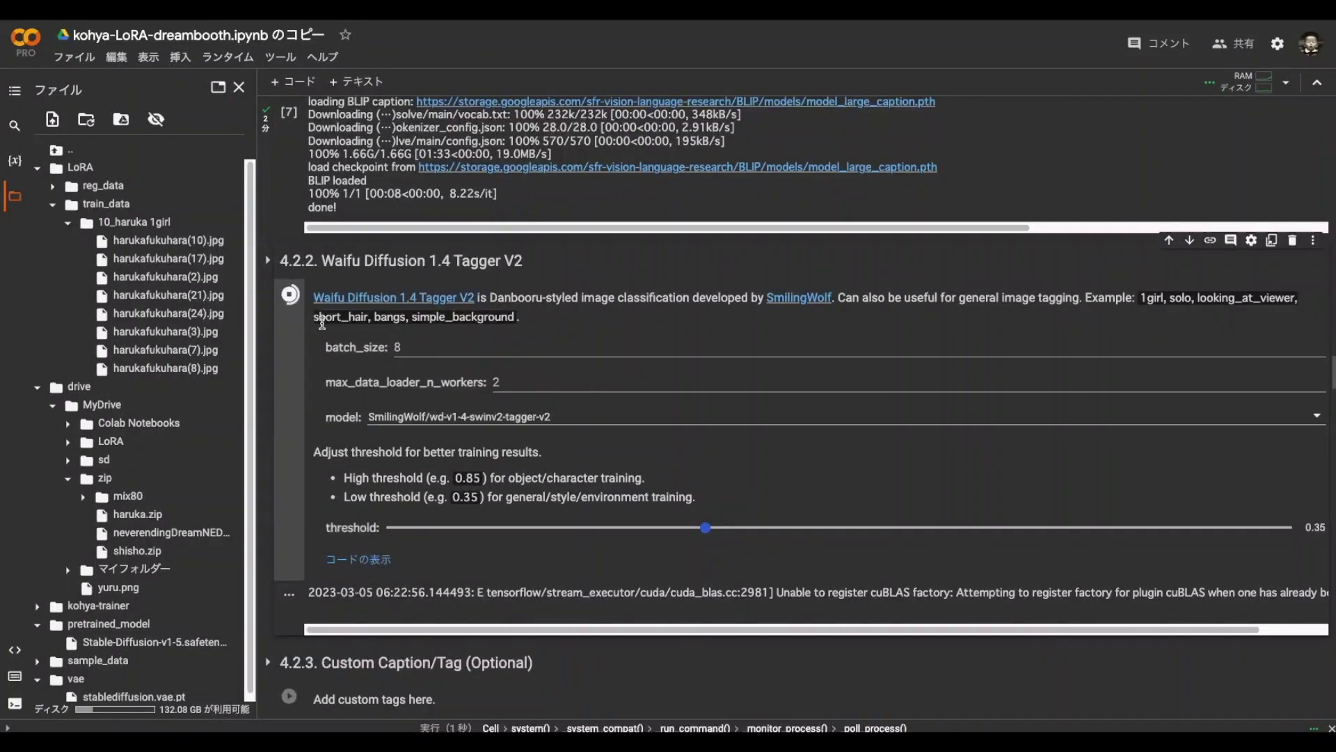
pyautogui.moveTo(325, 348); pyautogui.dragTo(378, 349)
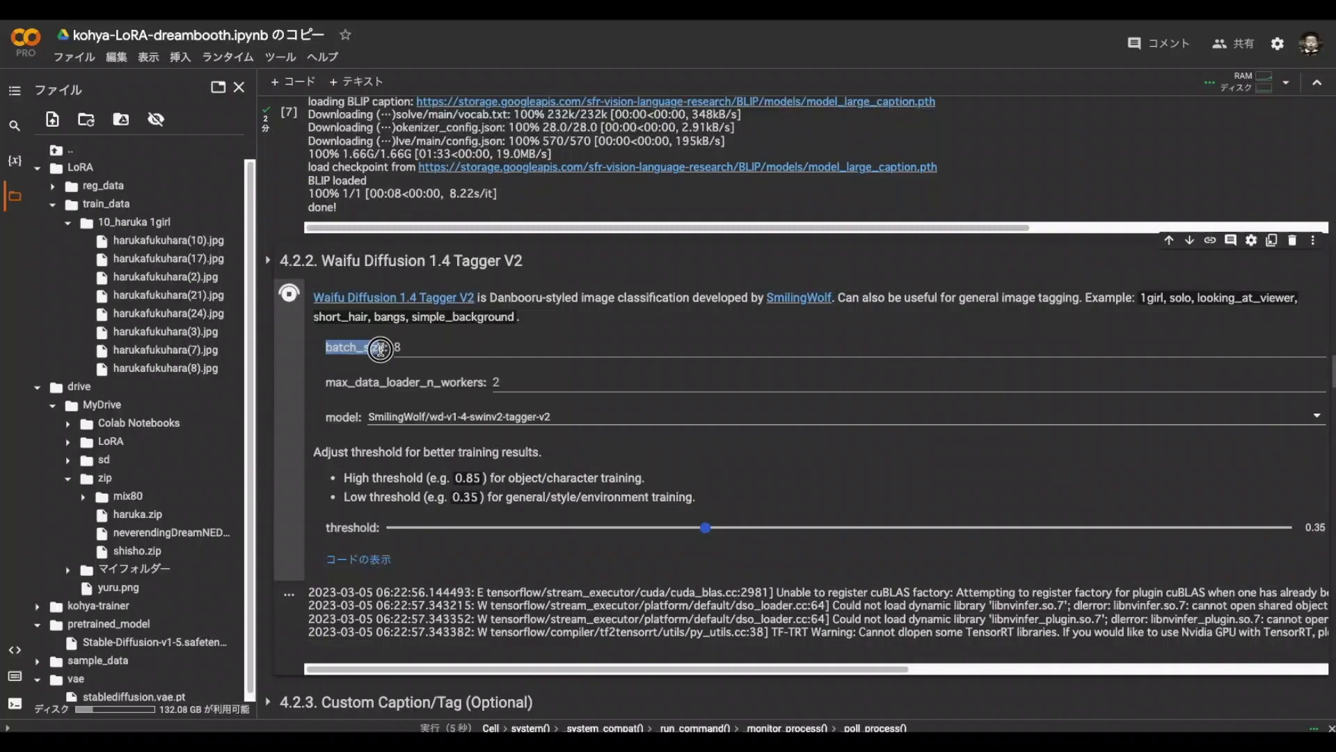
pyautogui.moveTo(390, 527); pyautogui.dragTo(395, 527)
pyautogui.click(563, 499)
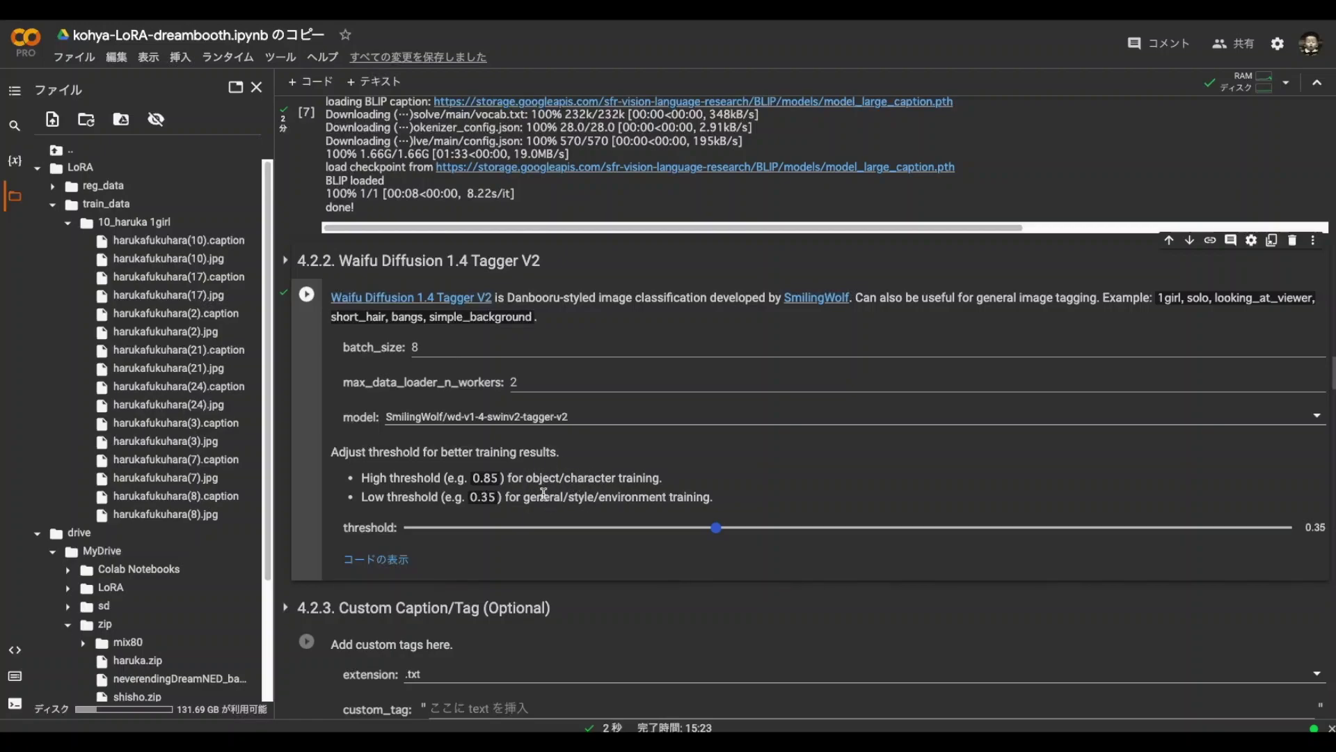
pyautogui.moveTo(716, 528)
pyautogui.mouseDown()
pyautogui.moveTo(1183, 535)
pyautogui.moveTo(456, 534)
pyautogui.moveTo(474, 532)
pyautogui.mouseUp()
pyautogui.moveTo(475, 532); pyautogui.dragTo(1023, 534)
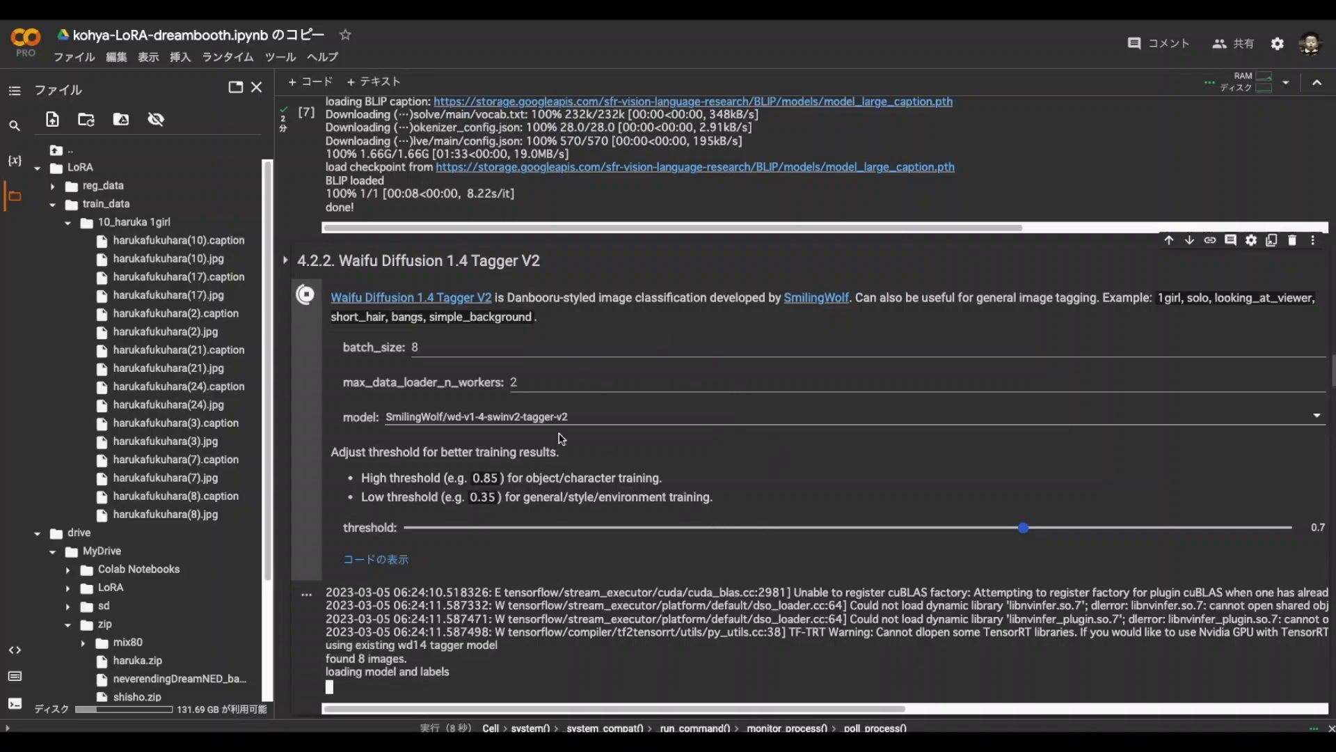
pyautogui.scroll(3, 313, 351)
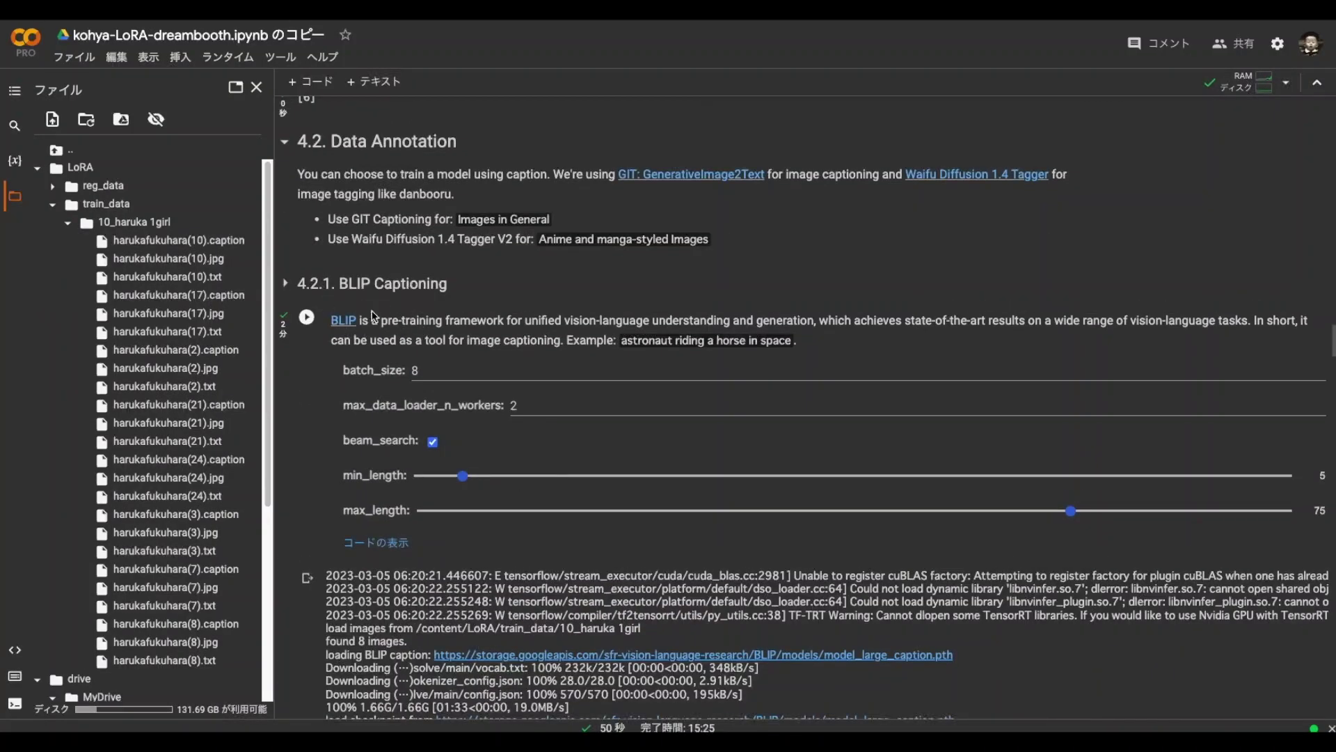
pyautogui.scroll(-7, 405, 308)
pyautogui.scroll(3, 405, 309)
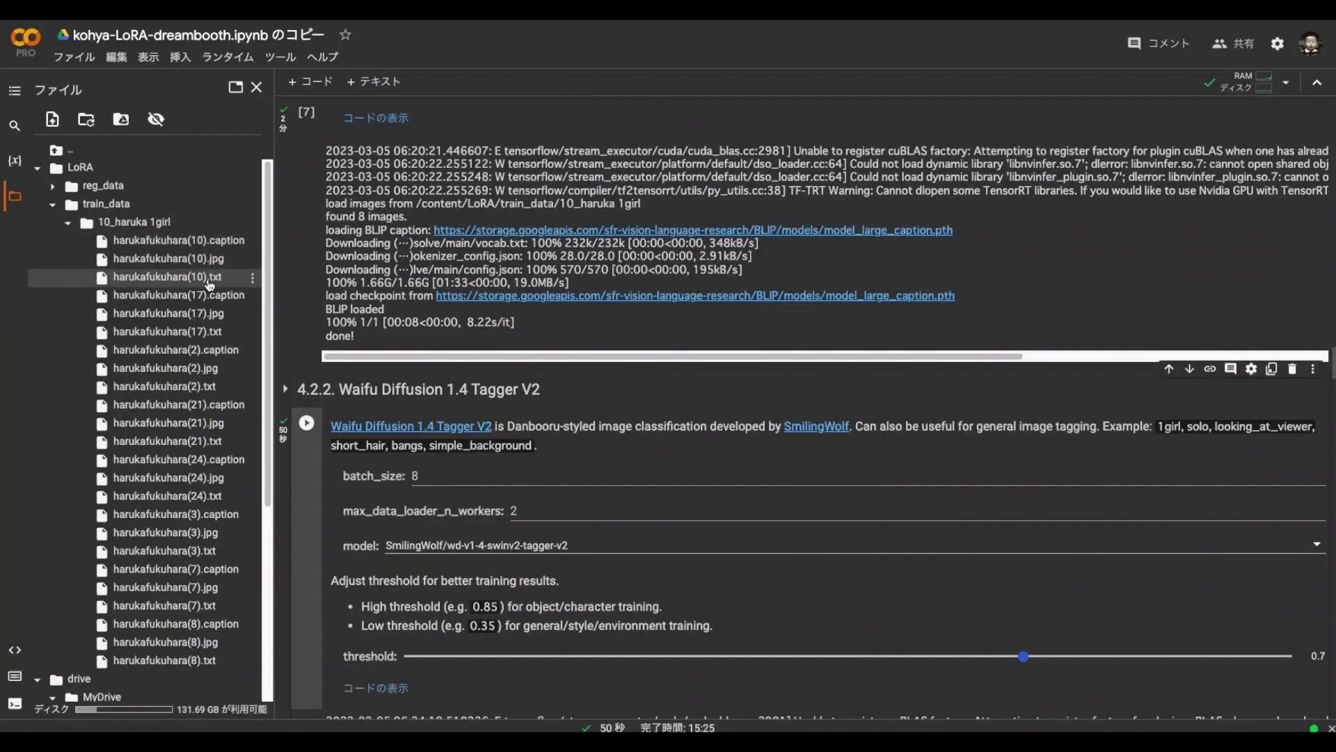
# Inspect harukafukuhara(10).caption, then restore the notebook to full width
pyautogui.doubleClick(215, 247)
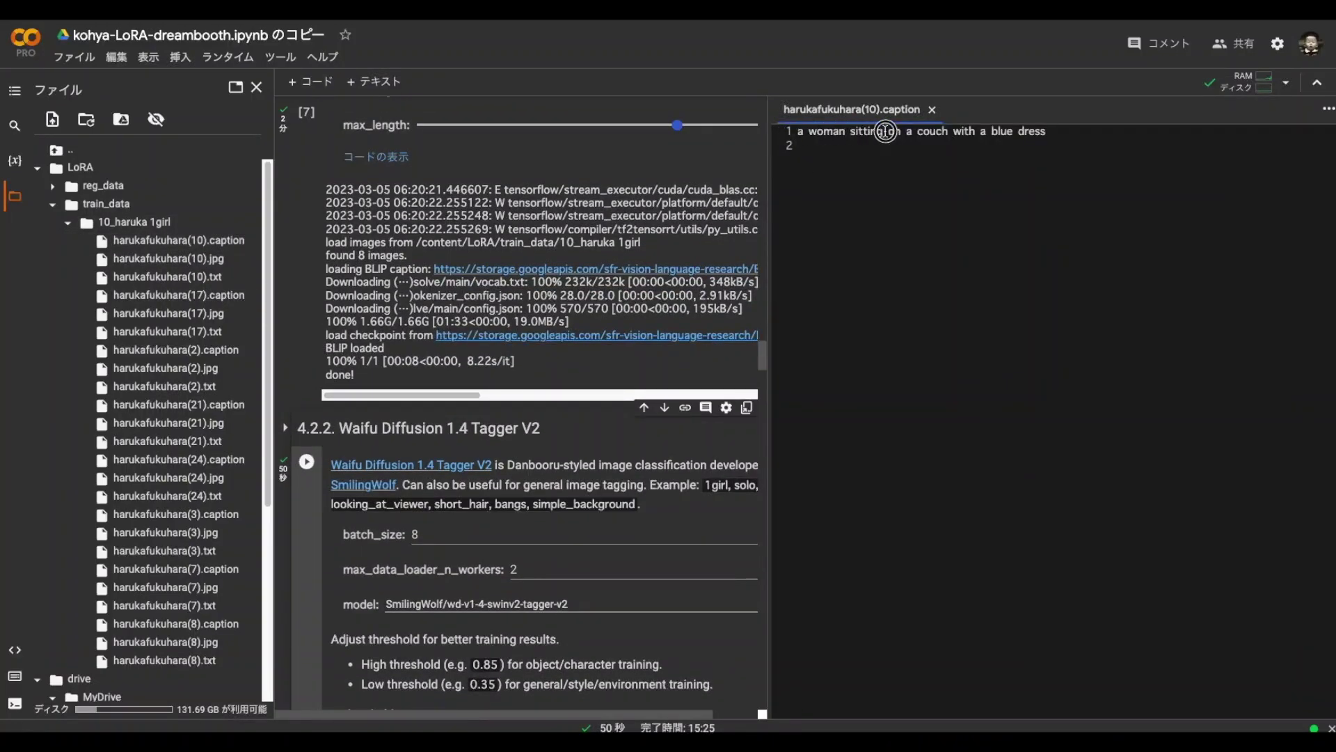
pyautogui.moveTo(762, 316); pyautogui.dragTo(1076, 313)
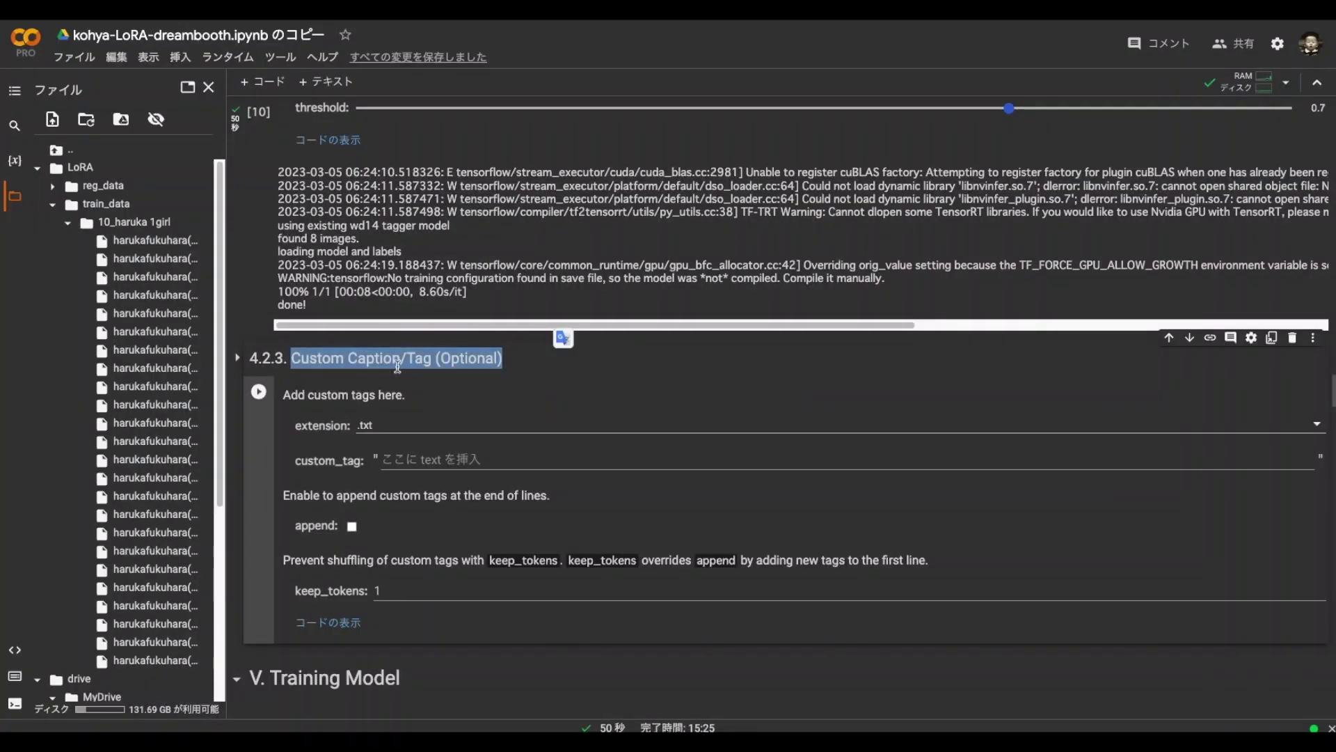
pyautogui.click(430, 459)
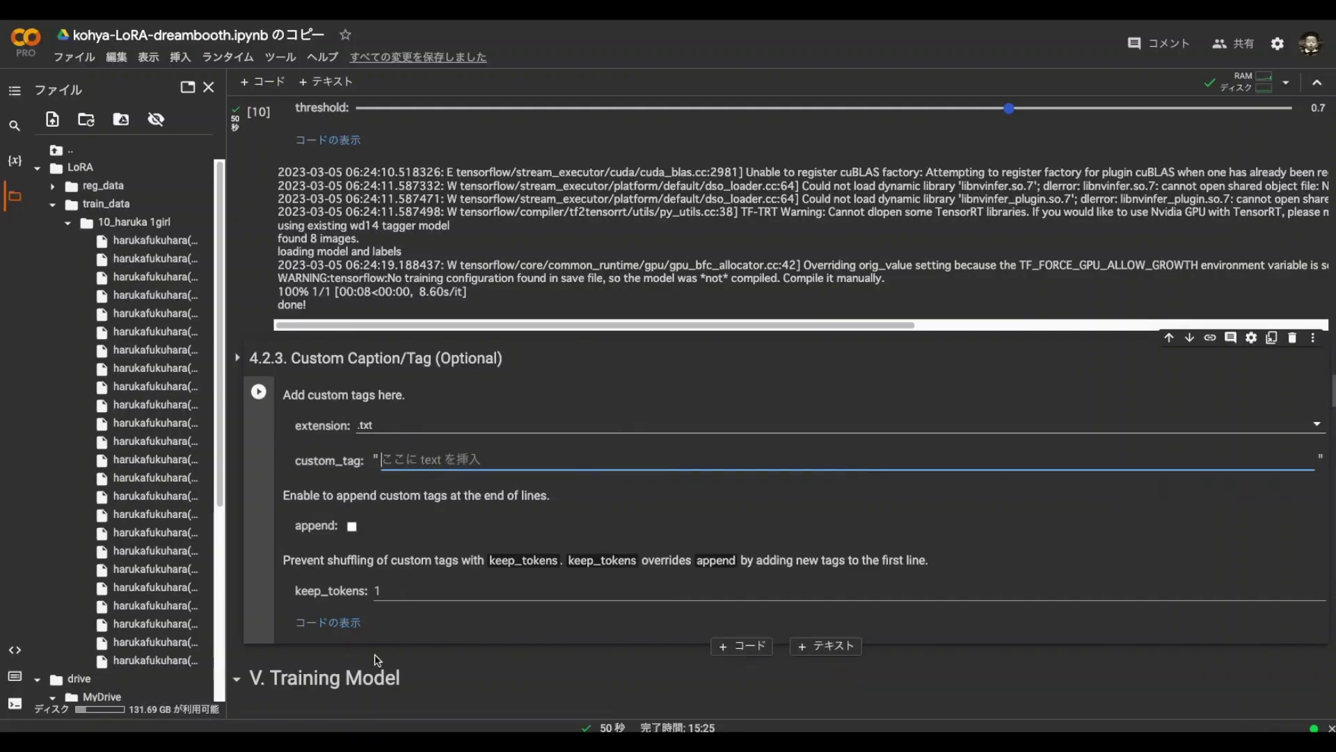
pyautogui.scroll(-3, 350, 543)
pyautogui.scroll(-5, 355, 527)
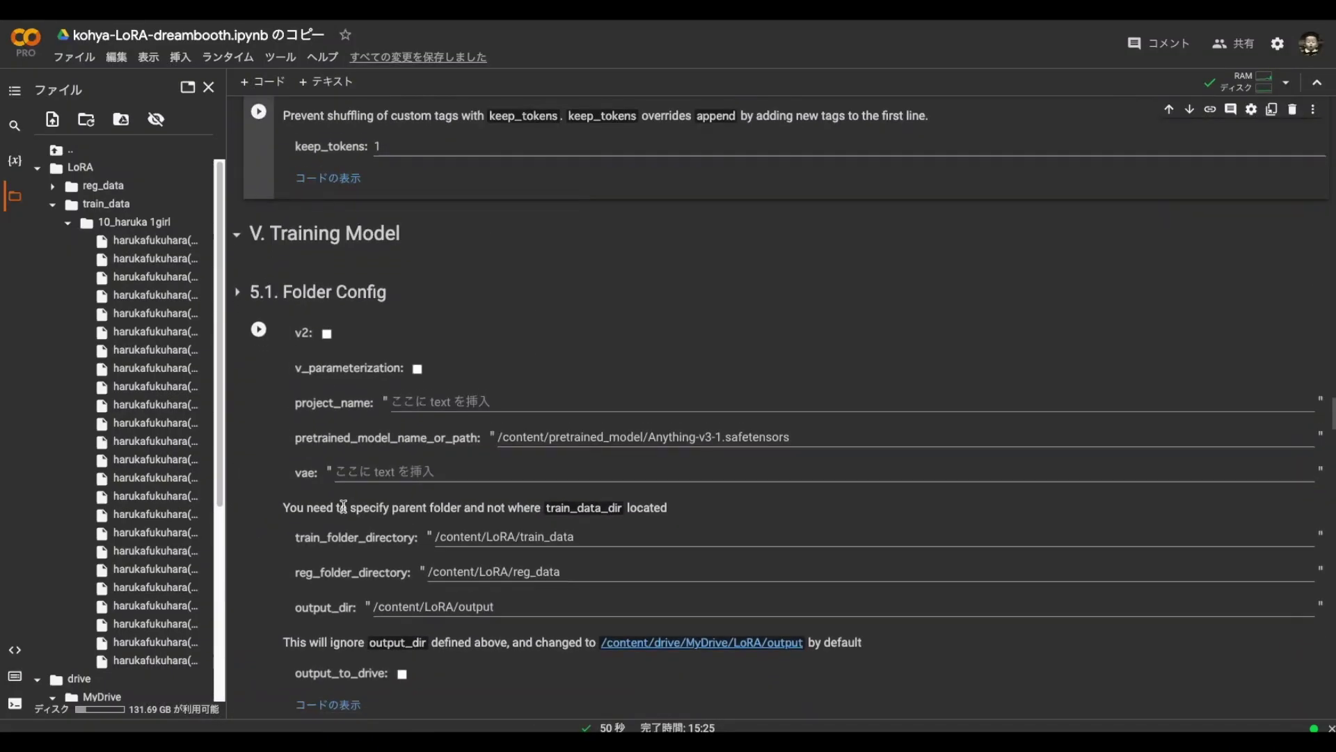
pyautogui.scroll(-2, 366, 513)
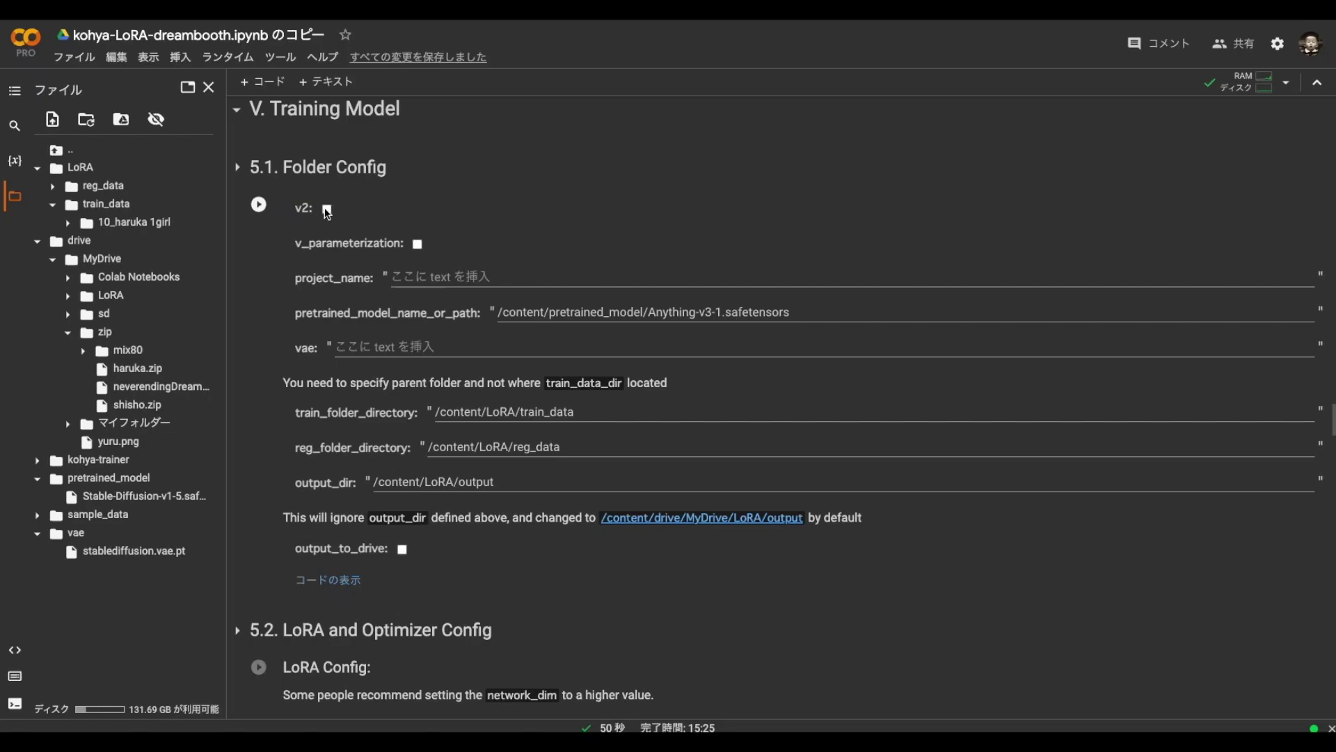
# Enter project name my-model and paste the Stable-Diffusion-v1-5 model path from Files
pyautogui.click(394, 194)
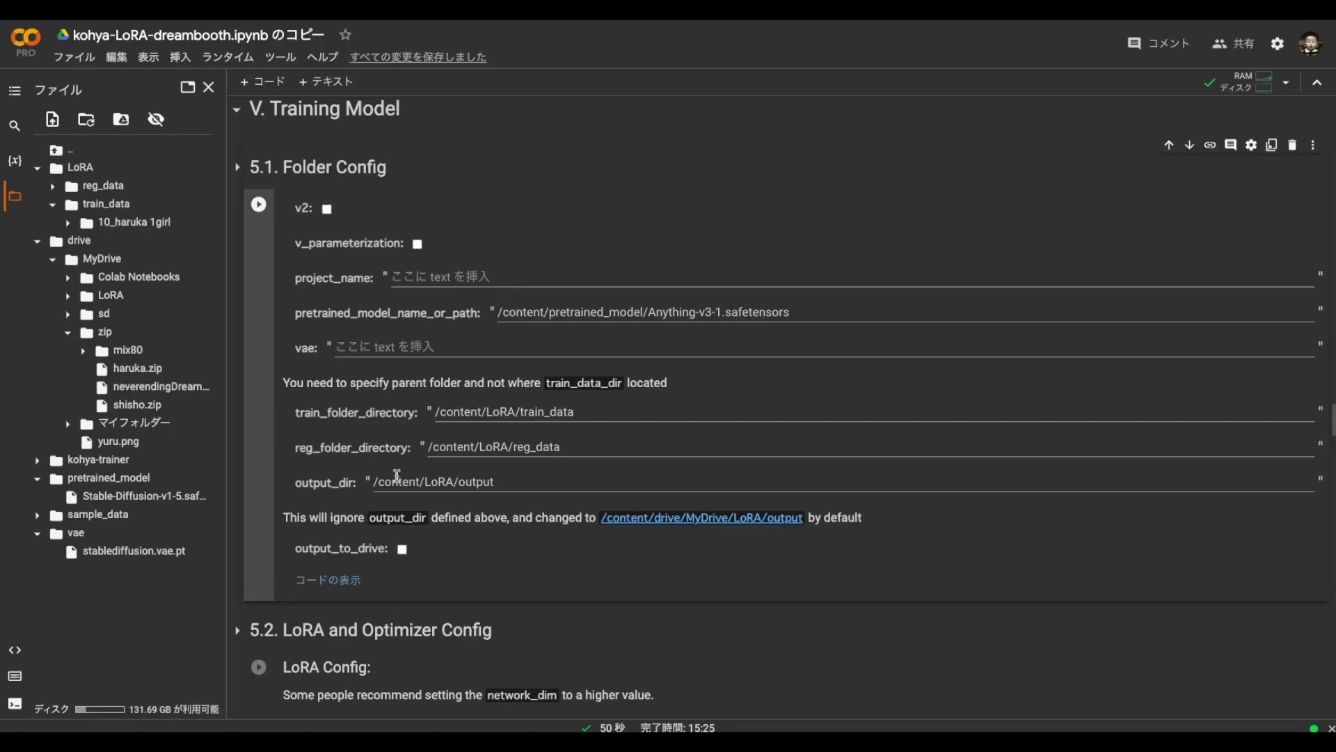
pyautogui.click(452, 280)
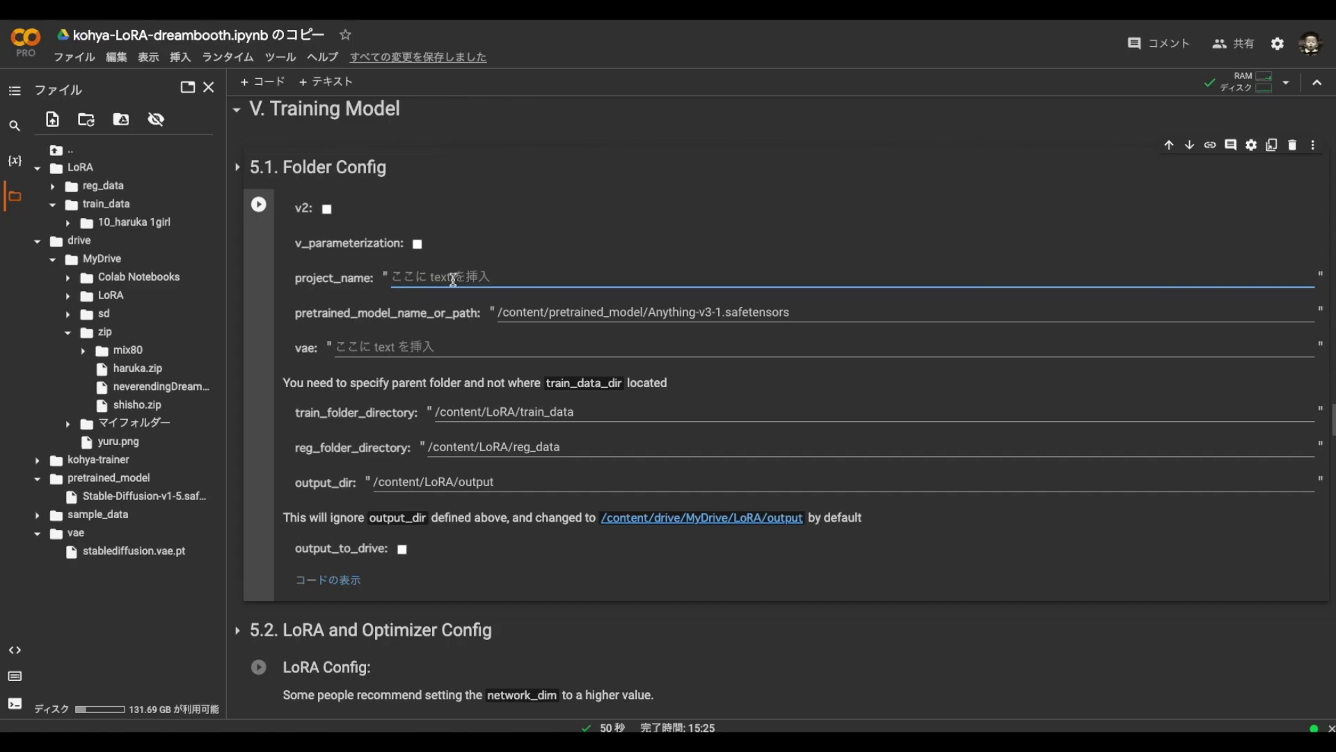
pyautogui.write('my-model')
pyautogui.tripleClick(512, 313)
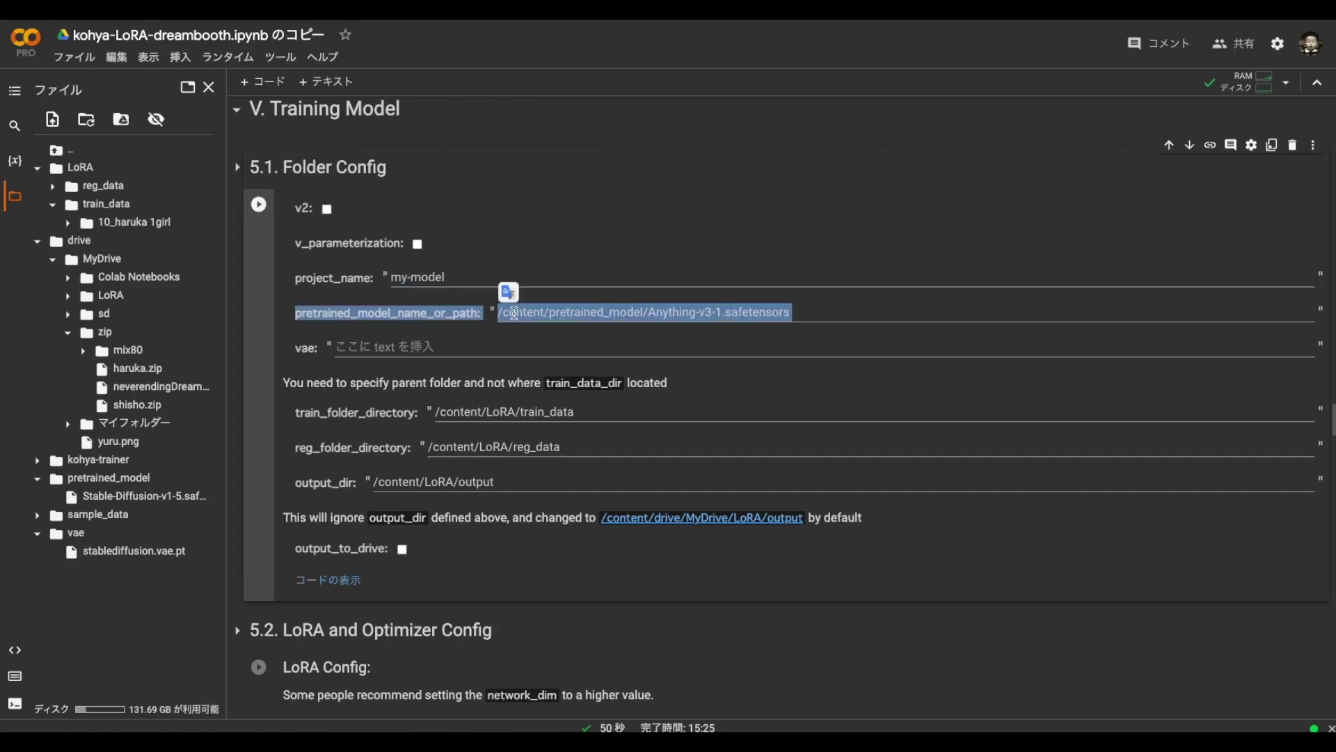
pyautogui.rightClick(143, 502)
pyautogui.click(213, 608)
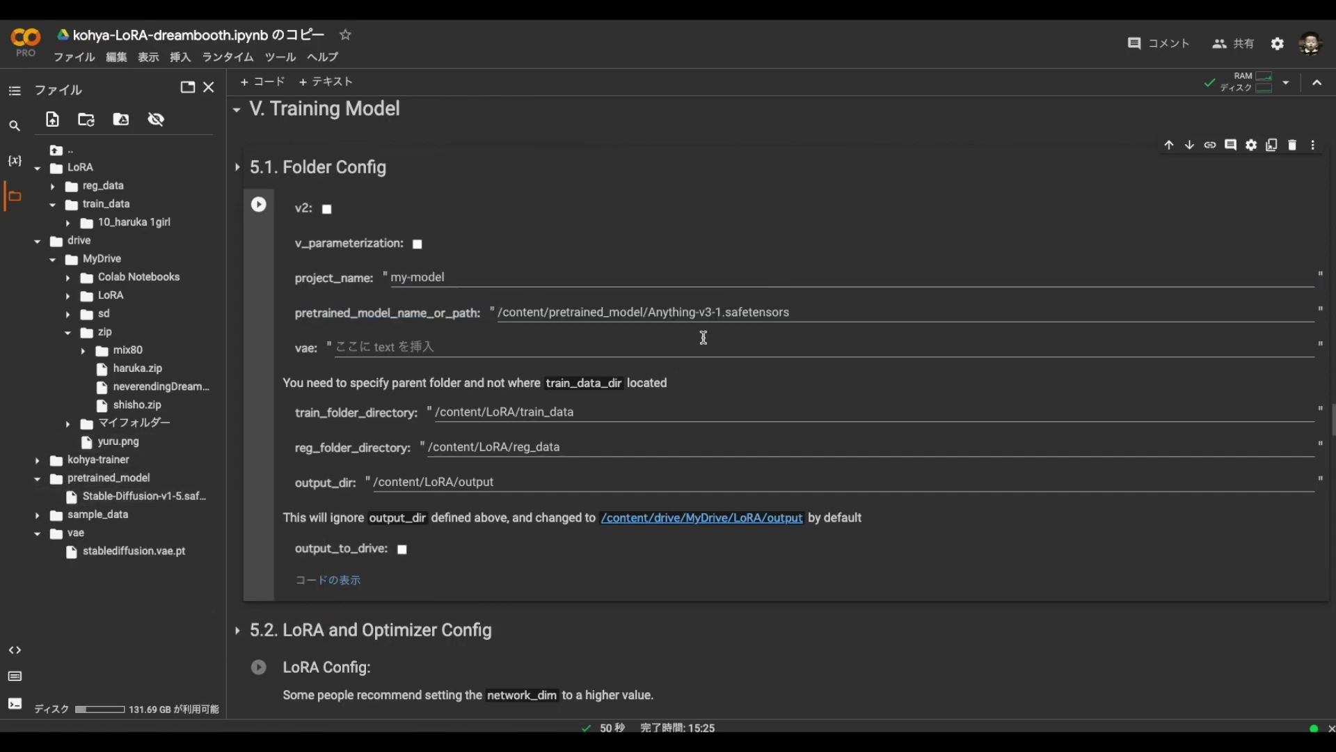
pyautogui.moveTo(778, 312); pyautogui.dragTo(449, 312)
pyautogui.write('/content/pretrained_model/Stable-Diffusion-v1-5.safetensors')
# Paste the stablediffusion.vae.pt path into the vae field
pyautogui.moveTo(826, 312); pyautogui.dragTo(499, 313)
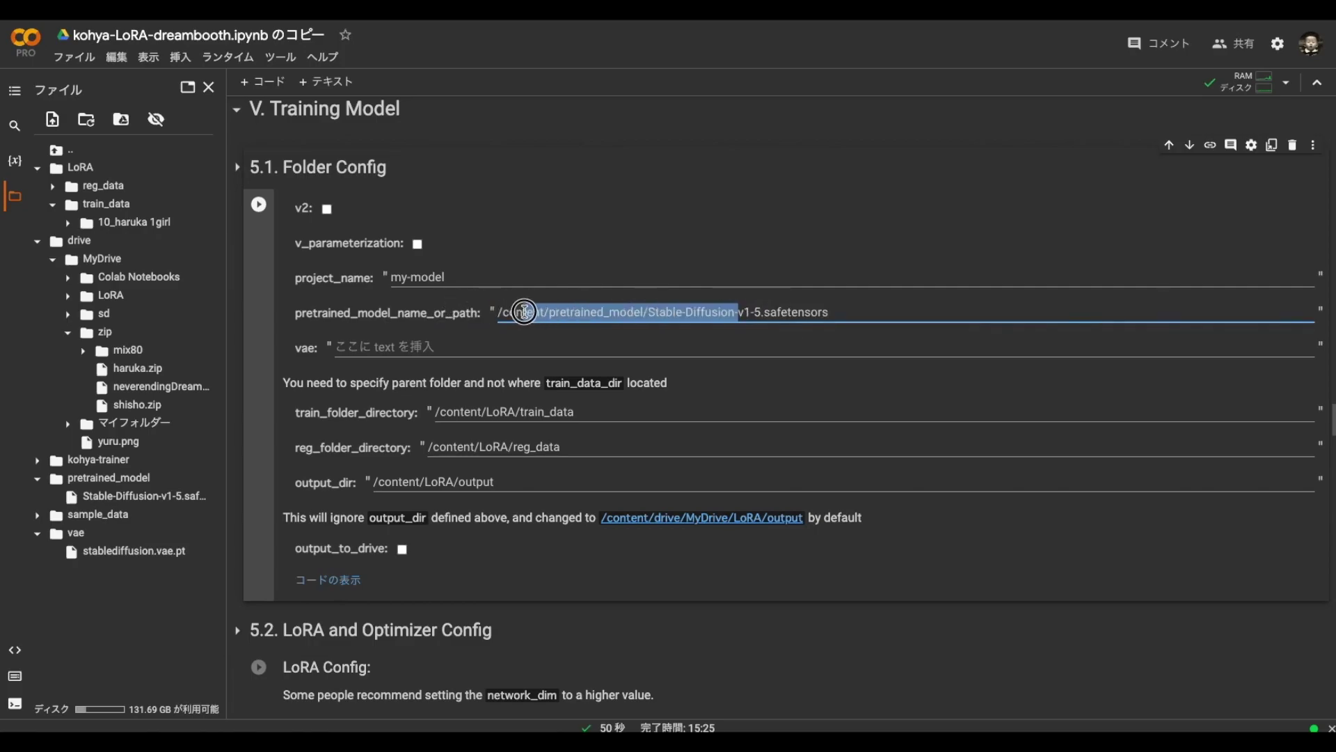
pyautogui.doubleClick(306, 348)
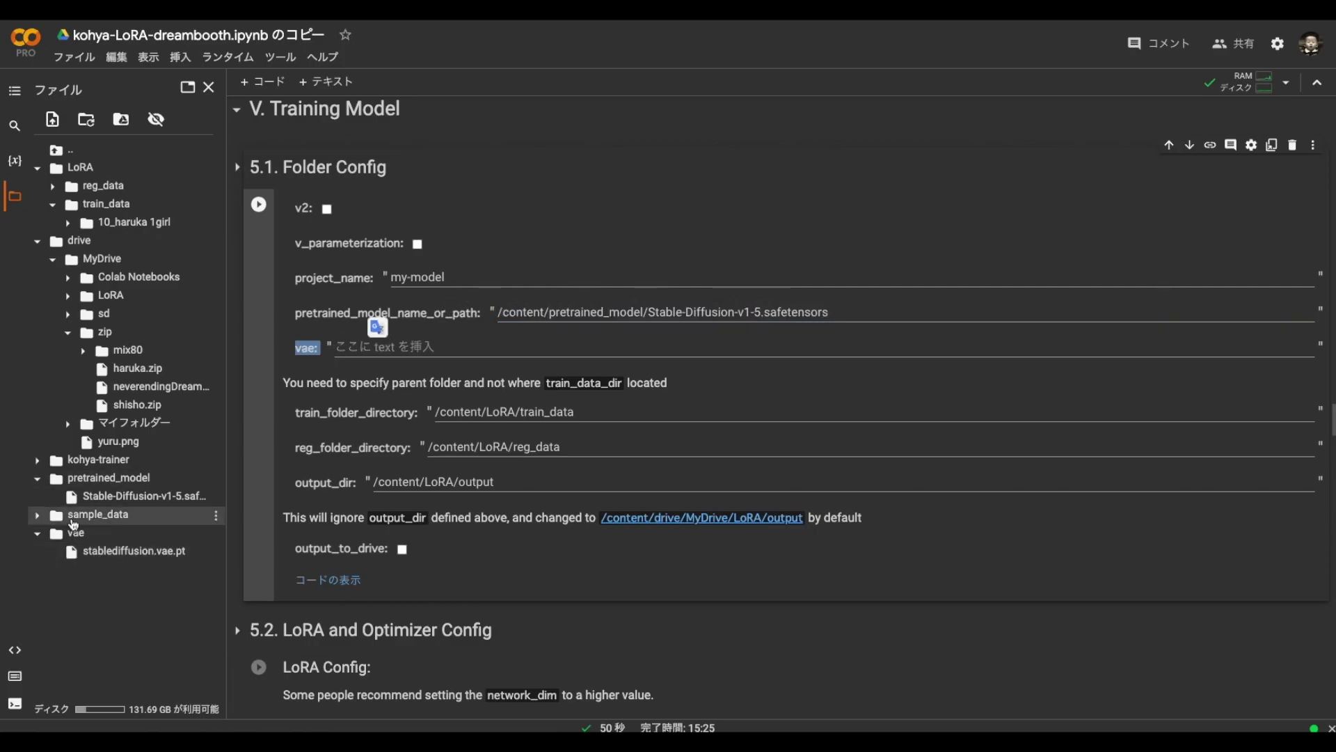
pyautogui.rightClick(101, 550)
pyautogui.click(136, 655)
pyautogui.click(423, 347)
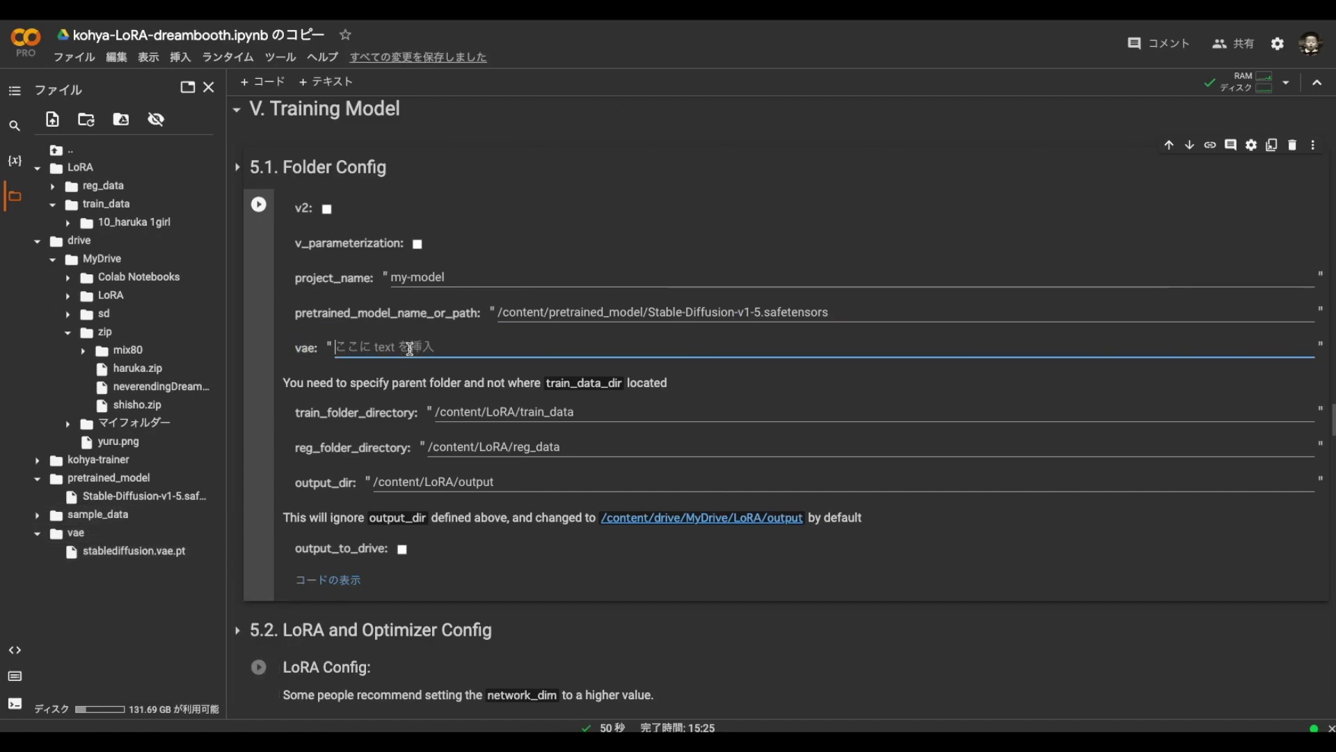
pyautogui.write('/content/vae/stablediffusion.vae.pt')
pyautogui.scroll(-1, 387, 383)
# Enable output_to_drive and run the Folder Config cell
pyautogui.doubleClick(368, 516)
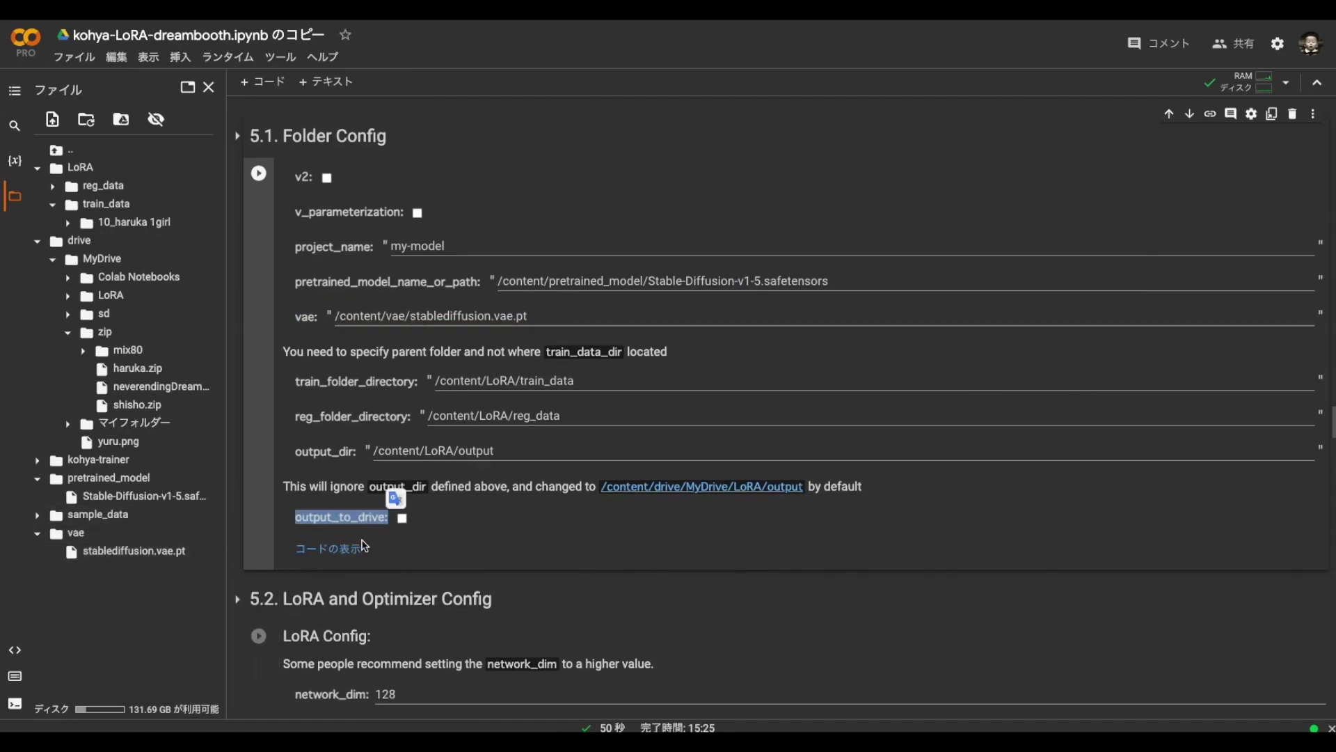
pyautogui.click(402, 518)
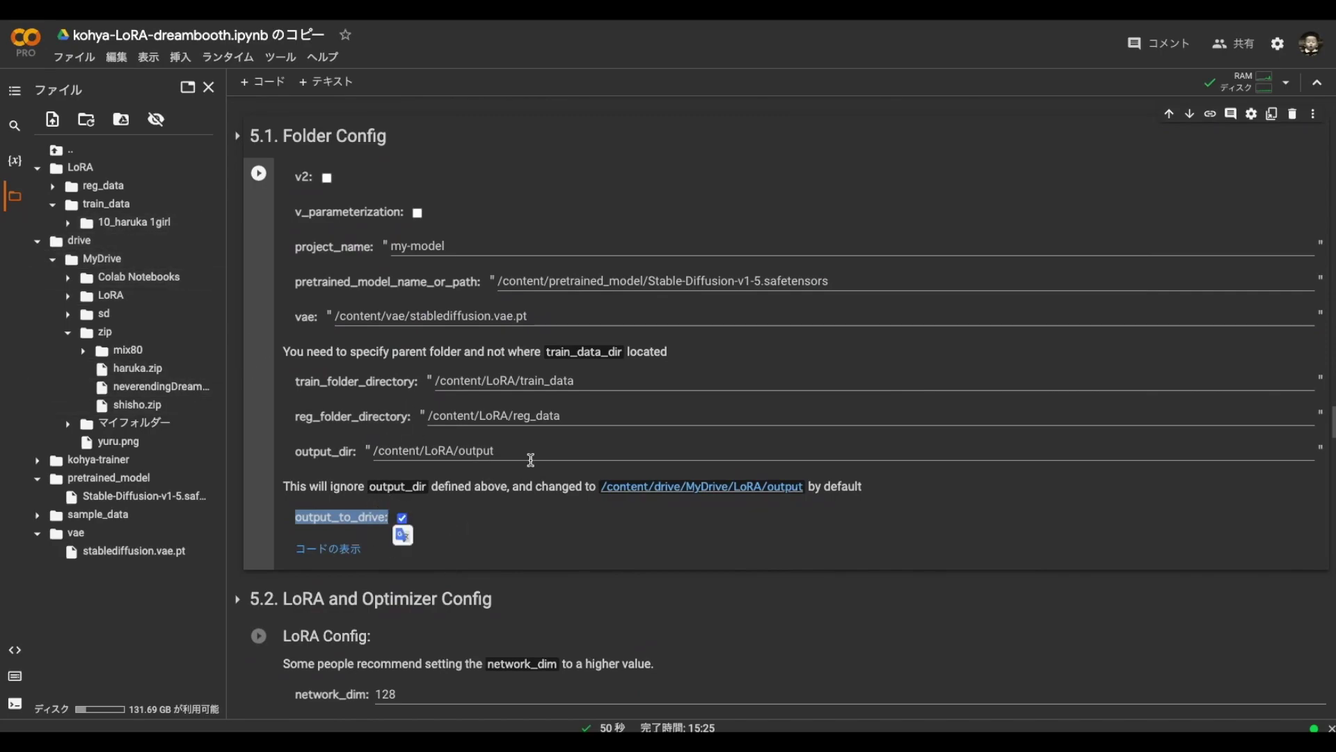
pyautogui.click(461, 525)
pyautogui.hotkey('shift', 'Return')
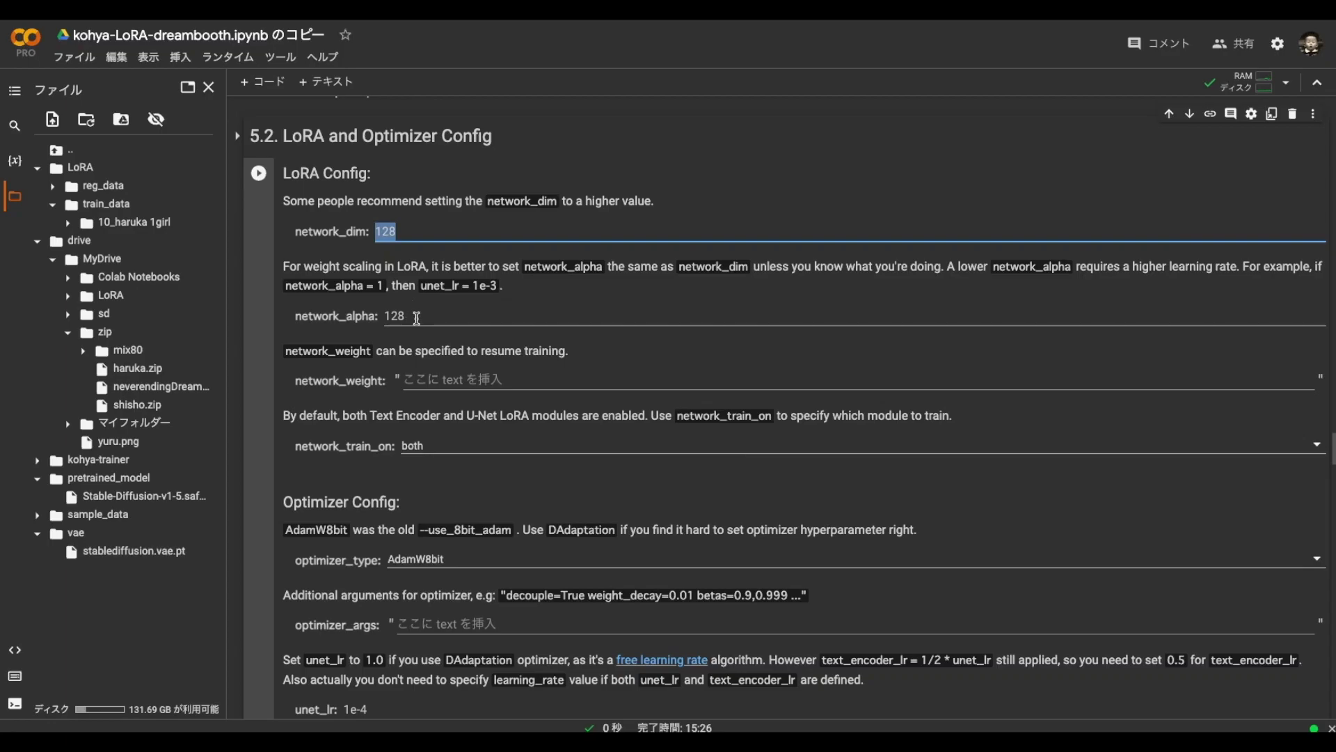
pyautogui.write('4')
pyautogui.press('Tab')
pyautogui.write('1')
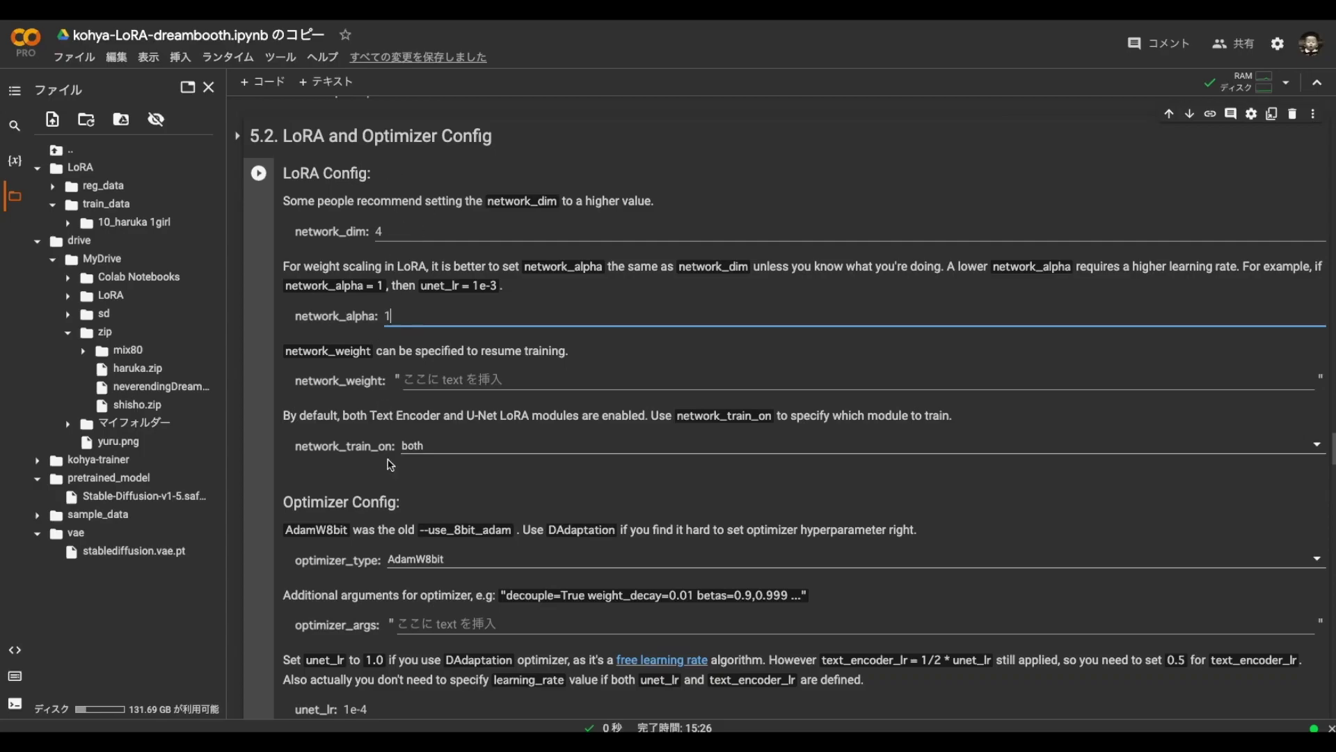
pyautogui.hotkey('shift', 'Tab')
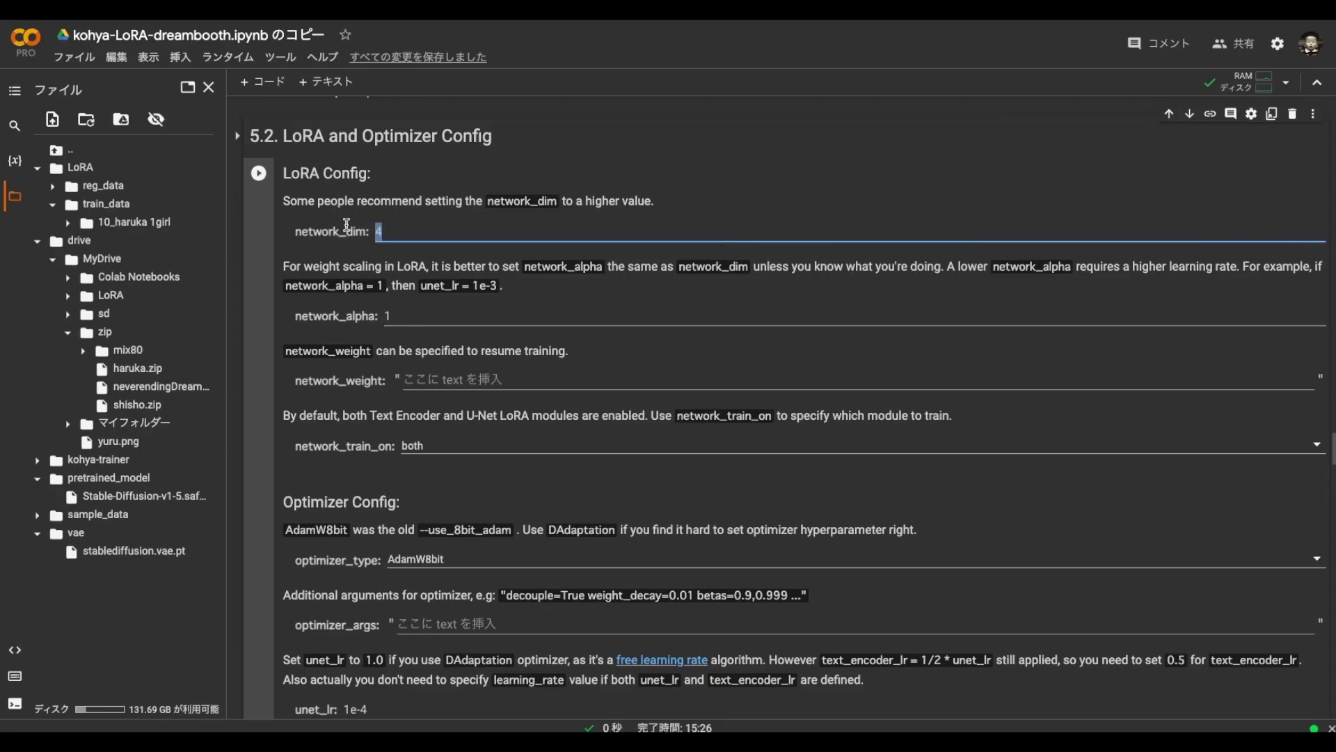
pyautogui.write('64')
pyautogui.press('Tab')
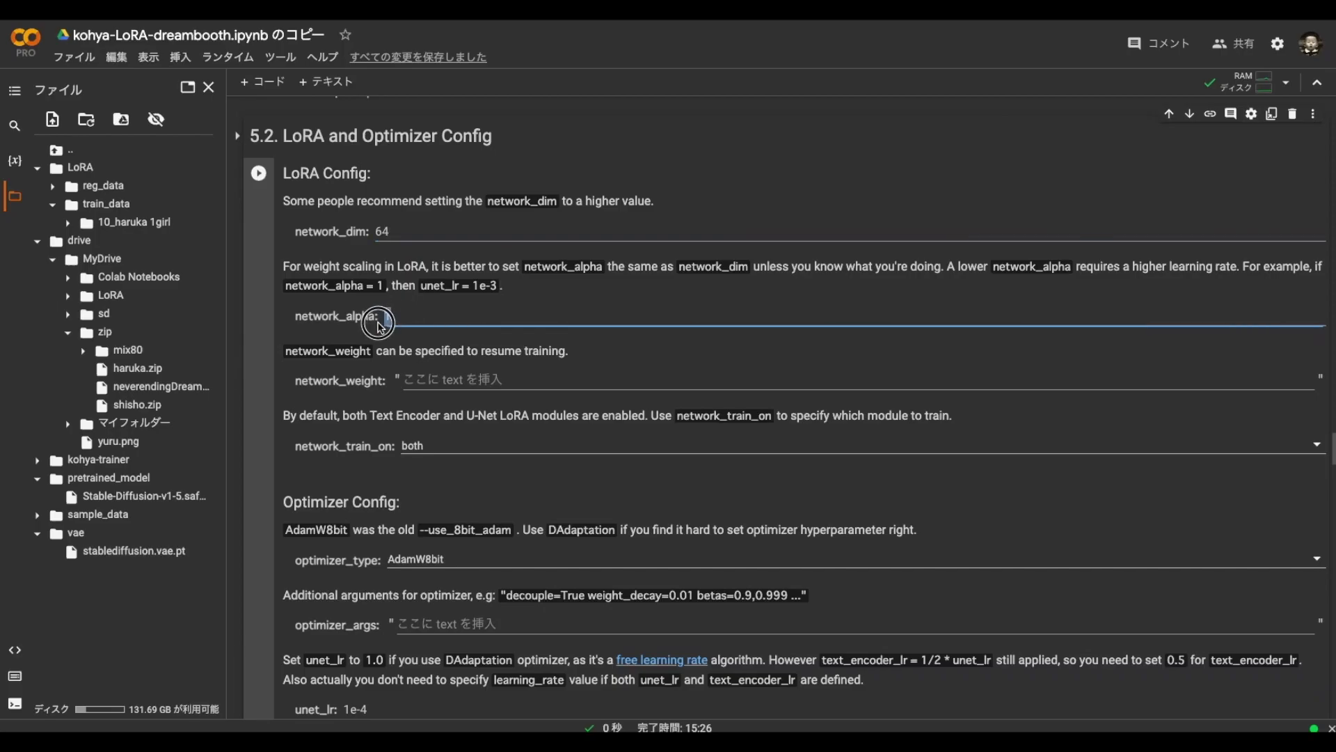
pyautogui.write('64')
pyautogui.hotkey('shift', 'Tab')
pyautogui.write('1')
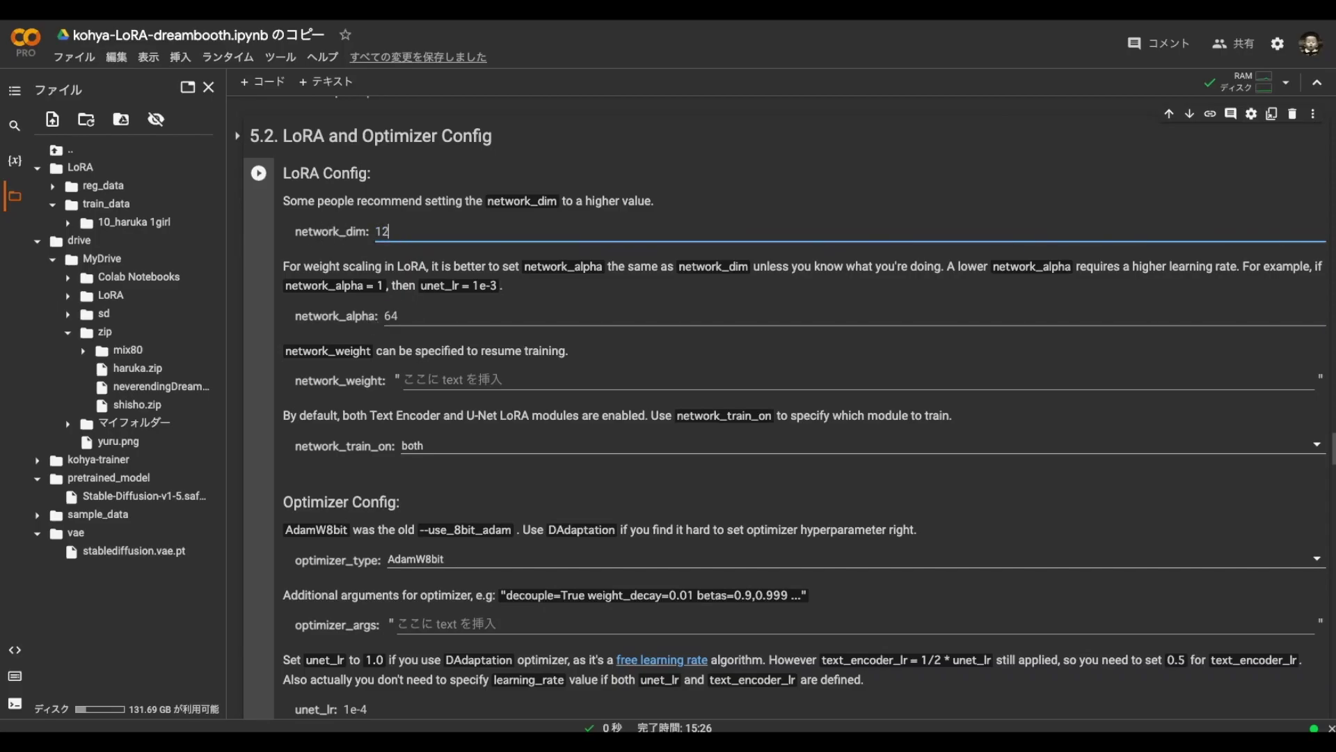
pyautogui.doubleClick(405, 314)
pyautogui.write('128')
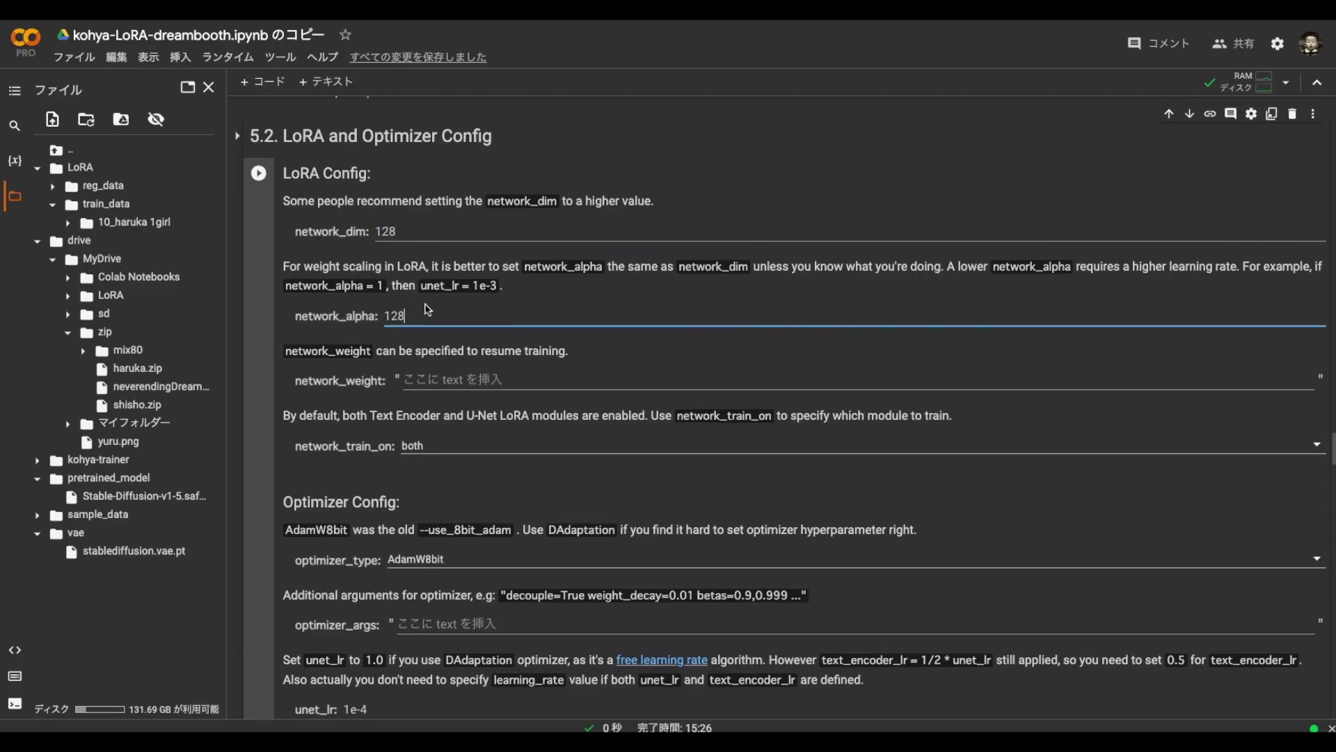
pyautogui.doubleClick(378, 229)
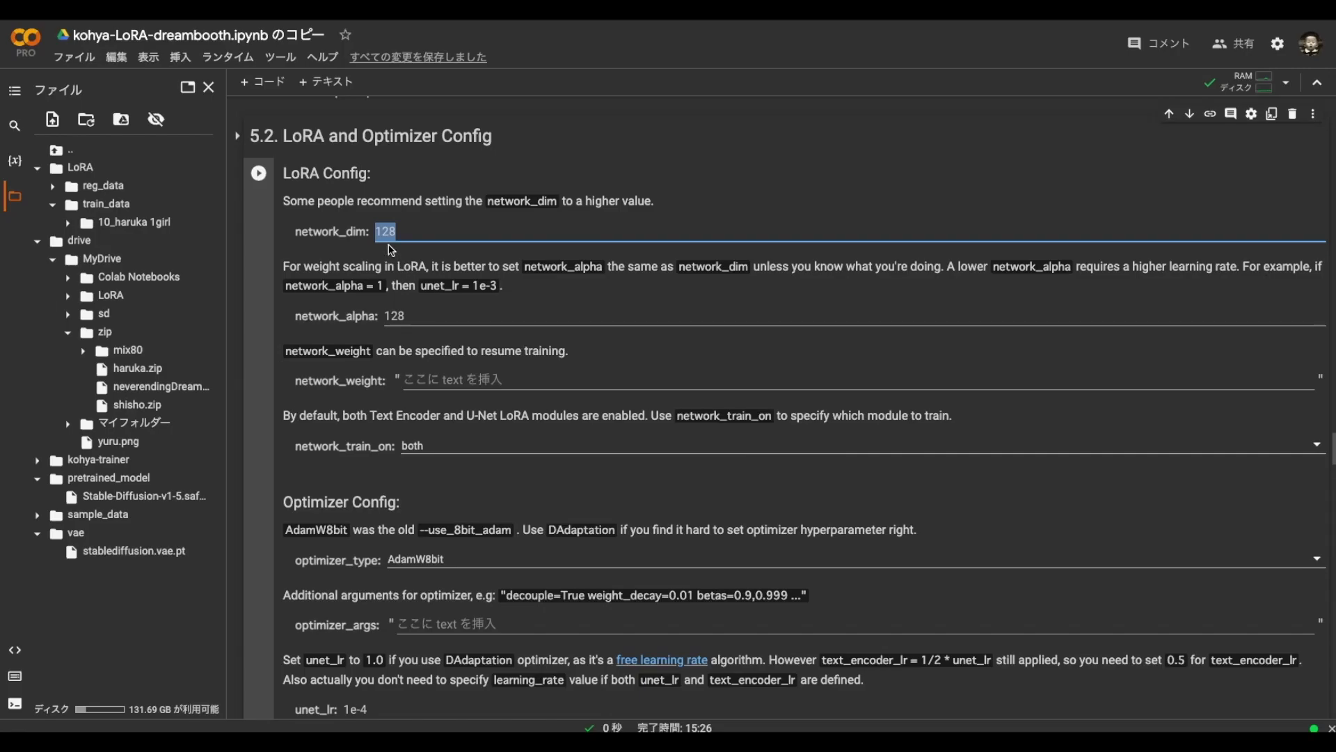
pyautogui.write('4')
pyautogui.click(407, 316)
pyautogui.press('BackSpace')
pyautogui.press('BackSpace')
pyautogui.hotkey('shift', 'Tab')
pyautogui.write('28')
pyautogui.press('Tab')
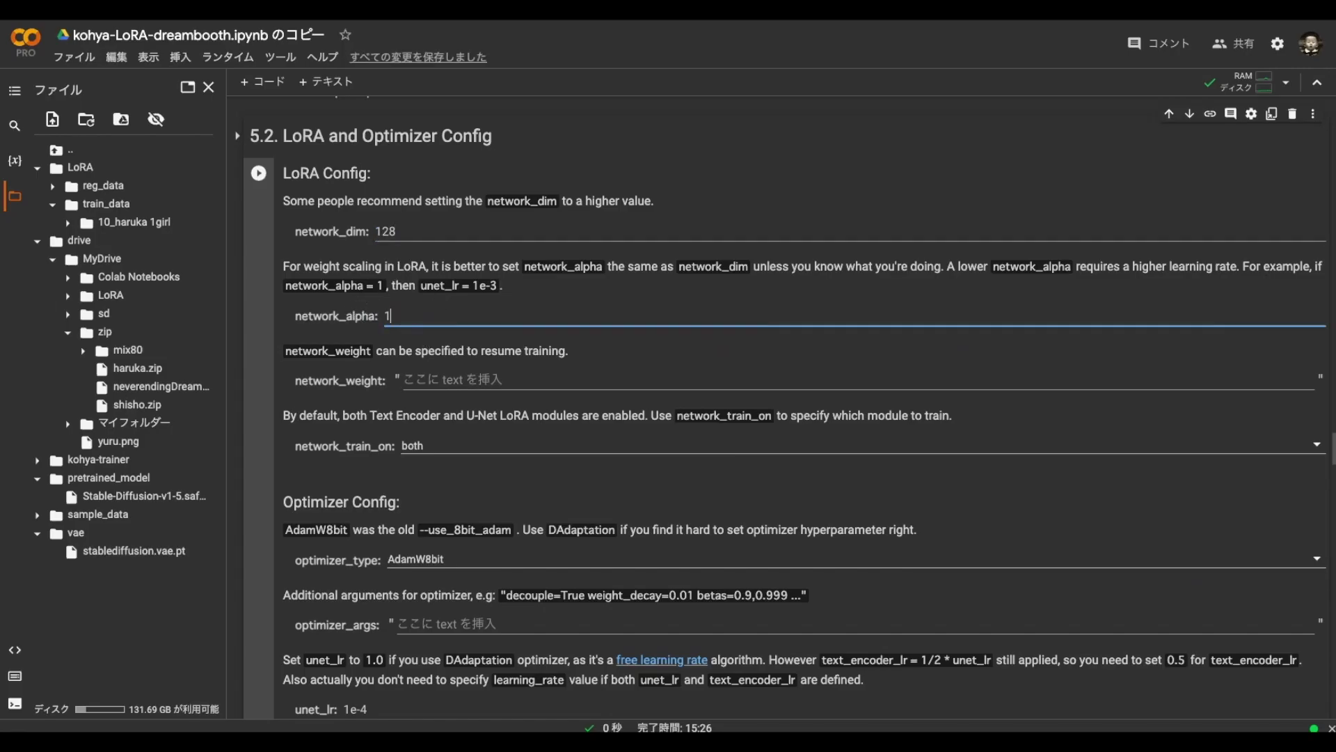
pyautogui.scroll(1, 422, 317)
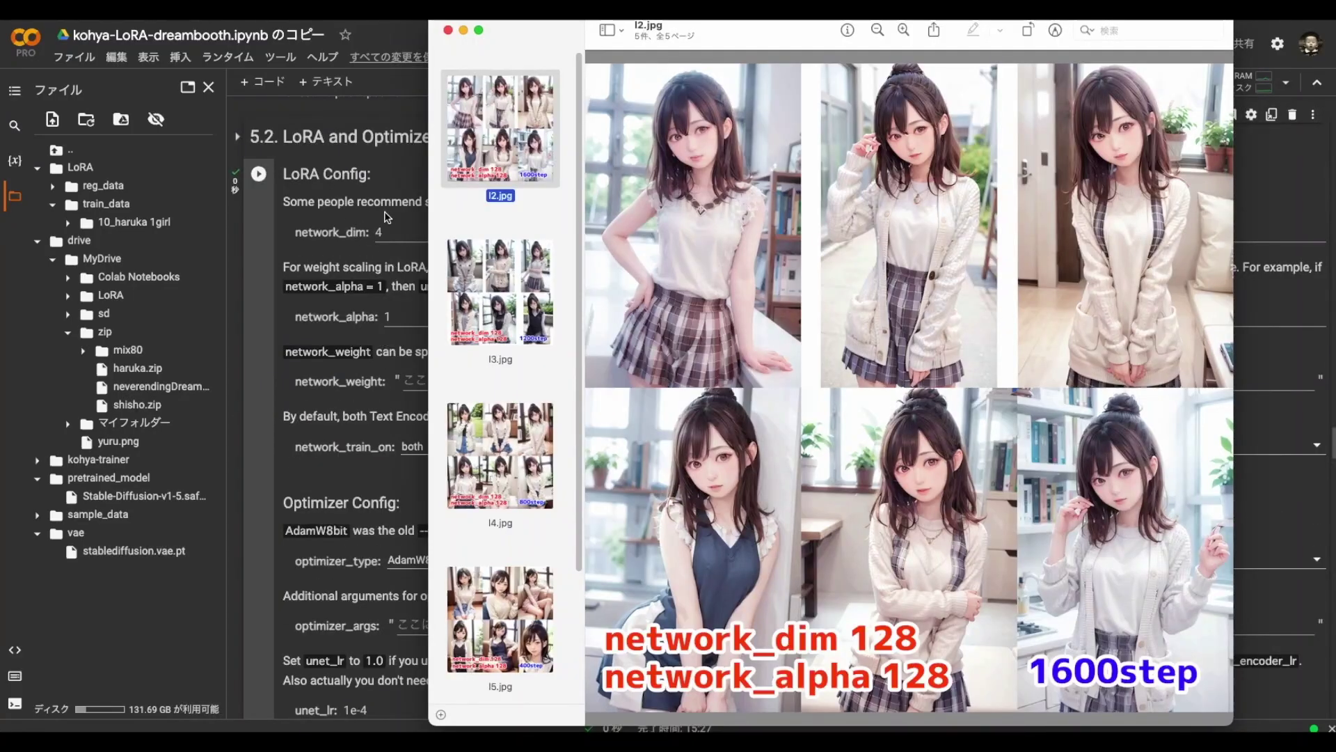
pyautogui.scroll(-5, 543, 332)
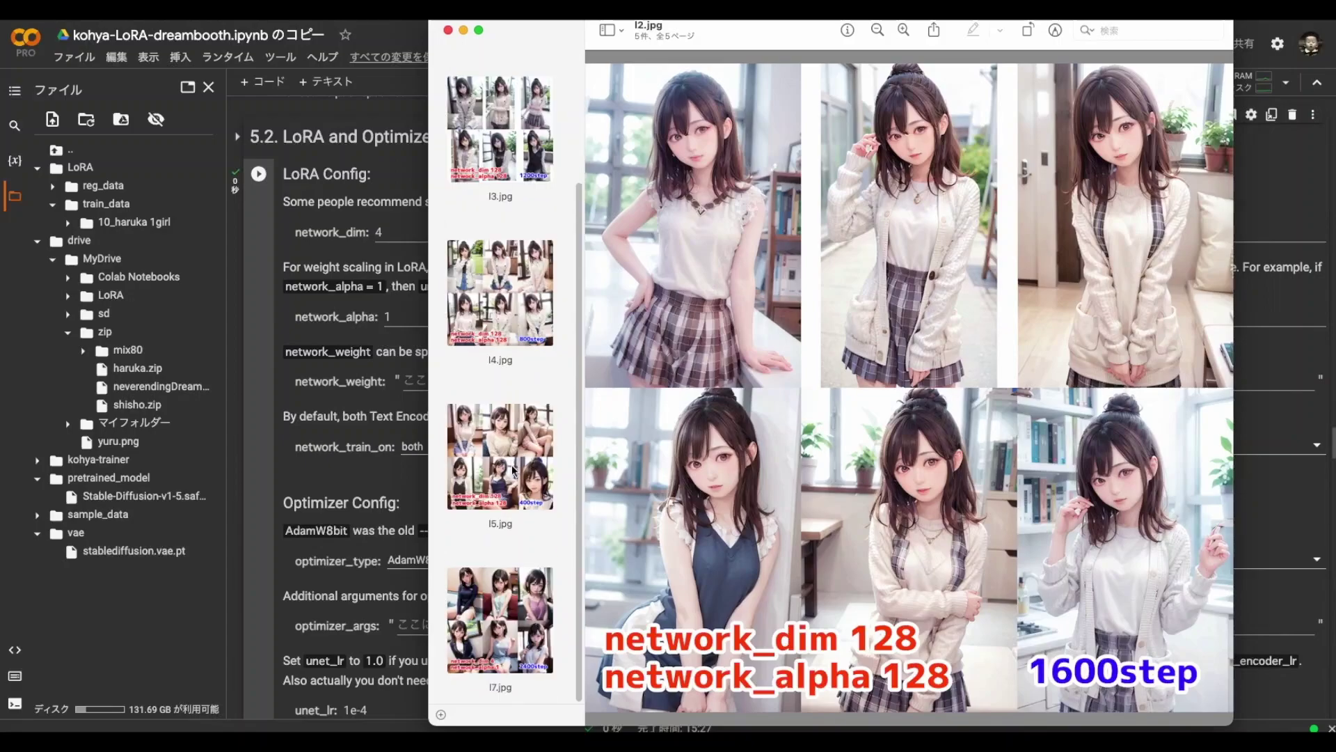
# Compare the network_dim 4, 2400-step sample grid with the network_dim 128, 400-step grid
pyautogui.click(520, 613)
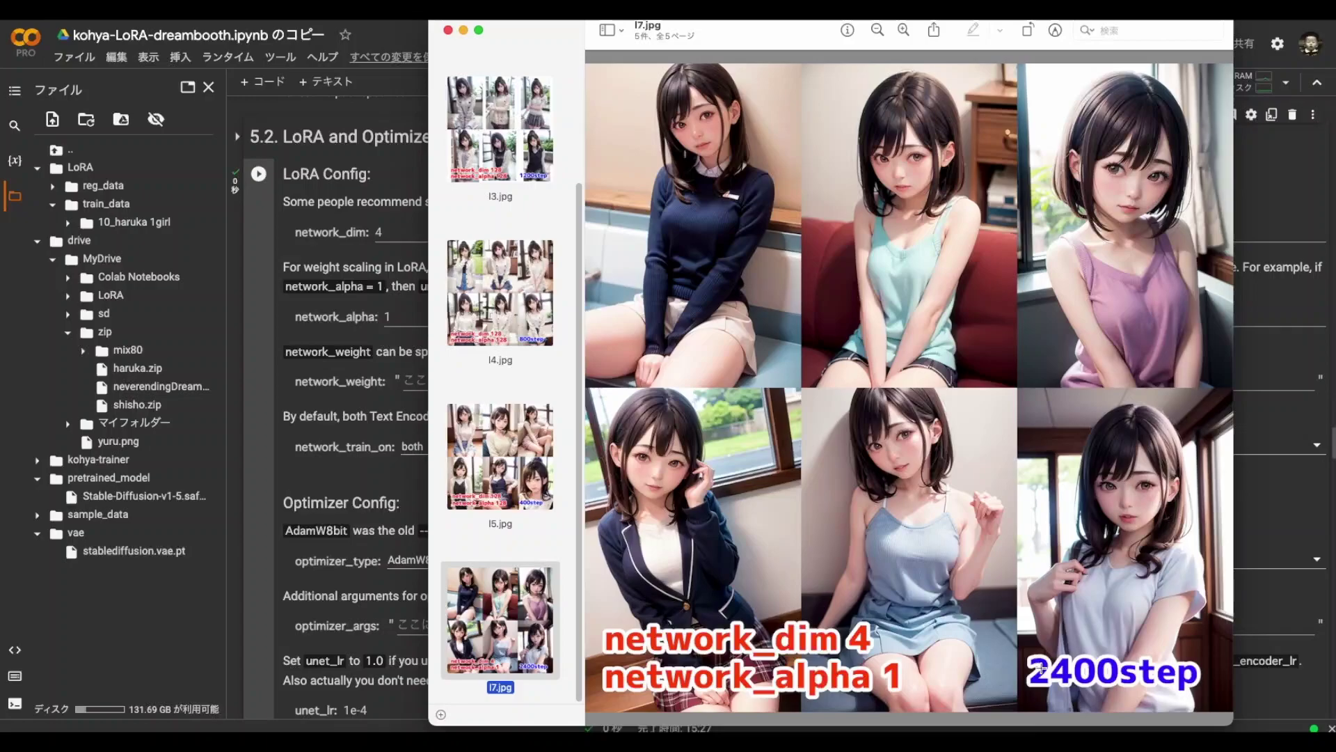
pyautogui.press('Up')
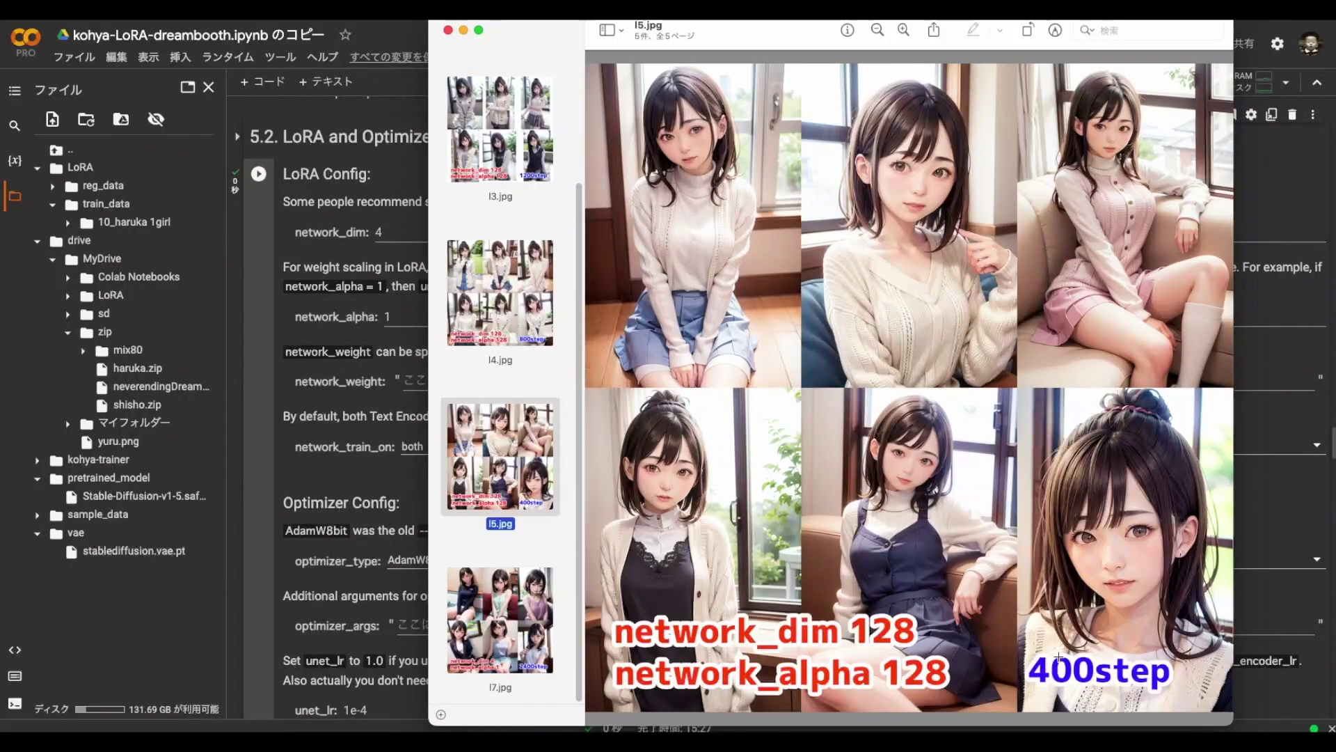
pyautogui.click(524, 633)
pyautogui.press('Up')
pyautogui.press('Down')
pyautogui.press('Up')
pyautogui.press('Down')
pyautogui.press('Up')
pyautogui.press('Up')
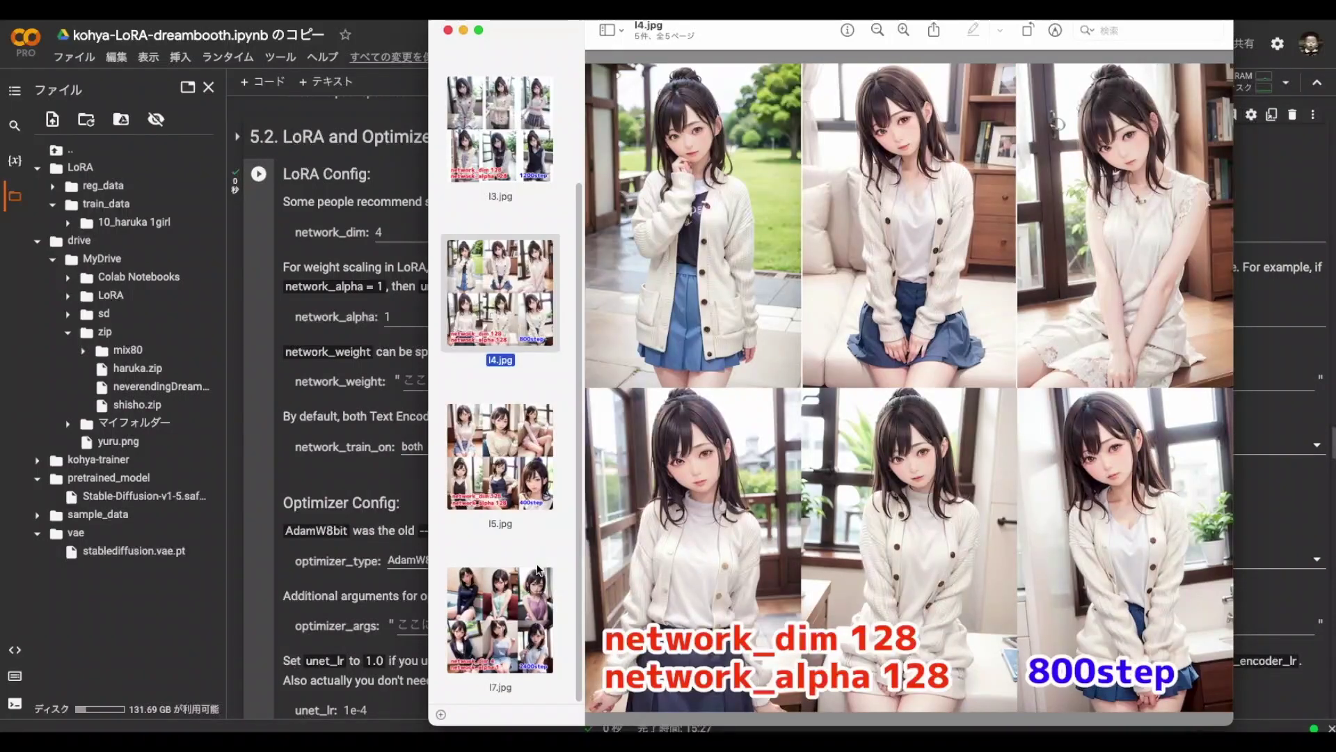
# Browse the 1200- and 1600-step grids, ending on the network_dim 4, 2400-step grid
pyautogui.press('Up')
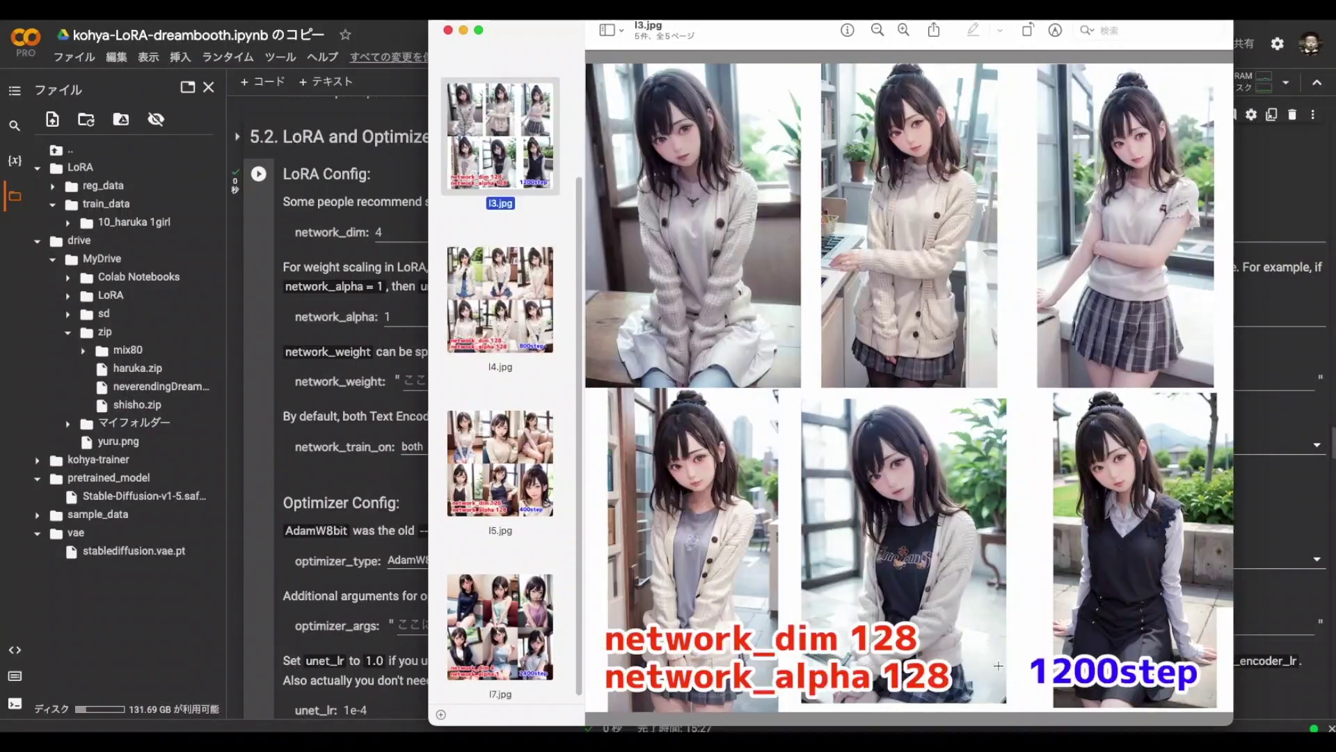
pyautogui.press('Up')
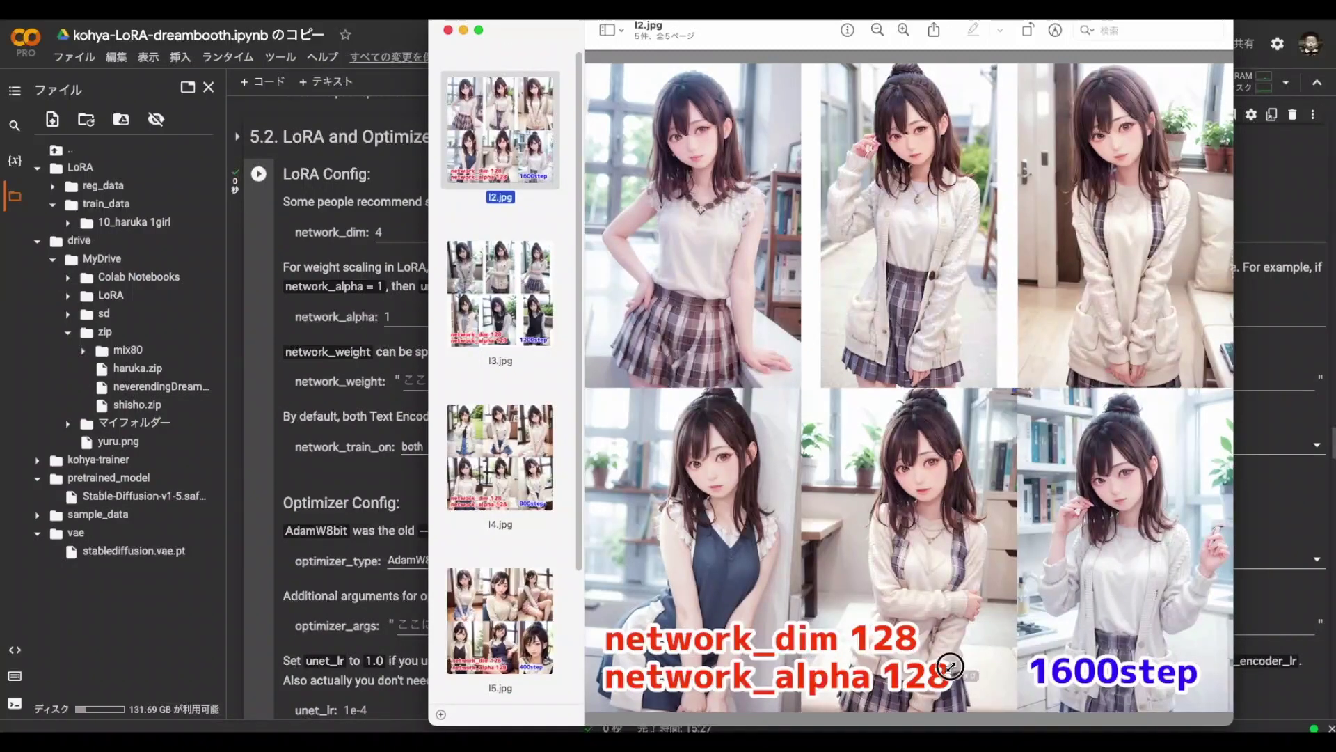
pyautogui.press('Down')
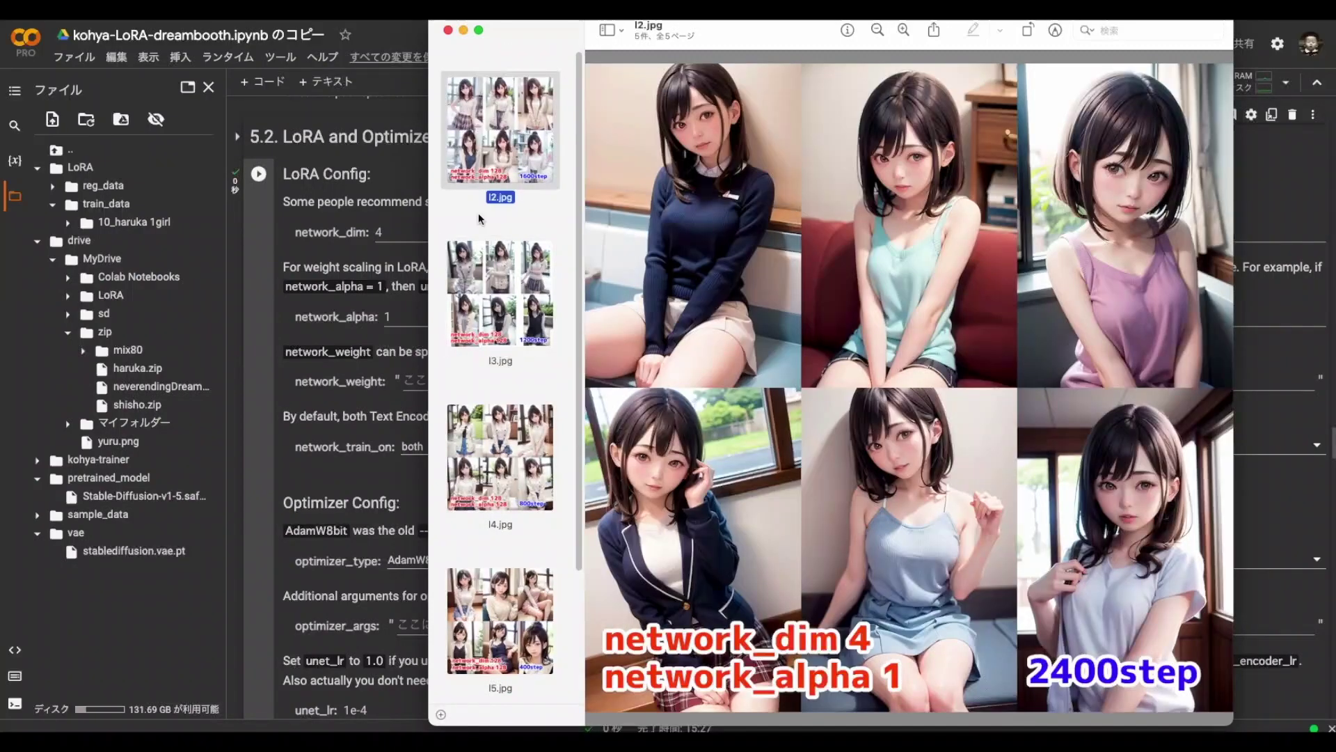
pyautogui.press('Down')
pyautogui.press('Down')
pyautogui.press('Down')
pyautogui.press('Down')
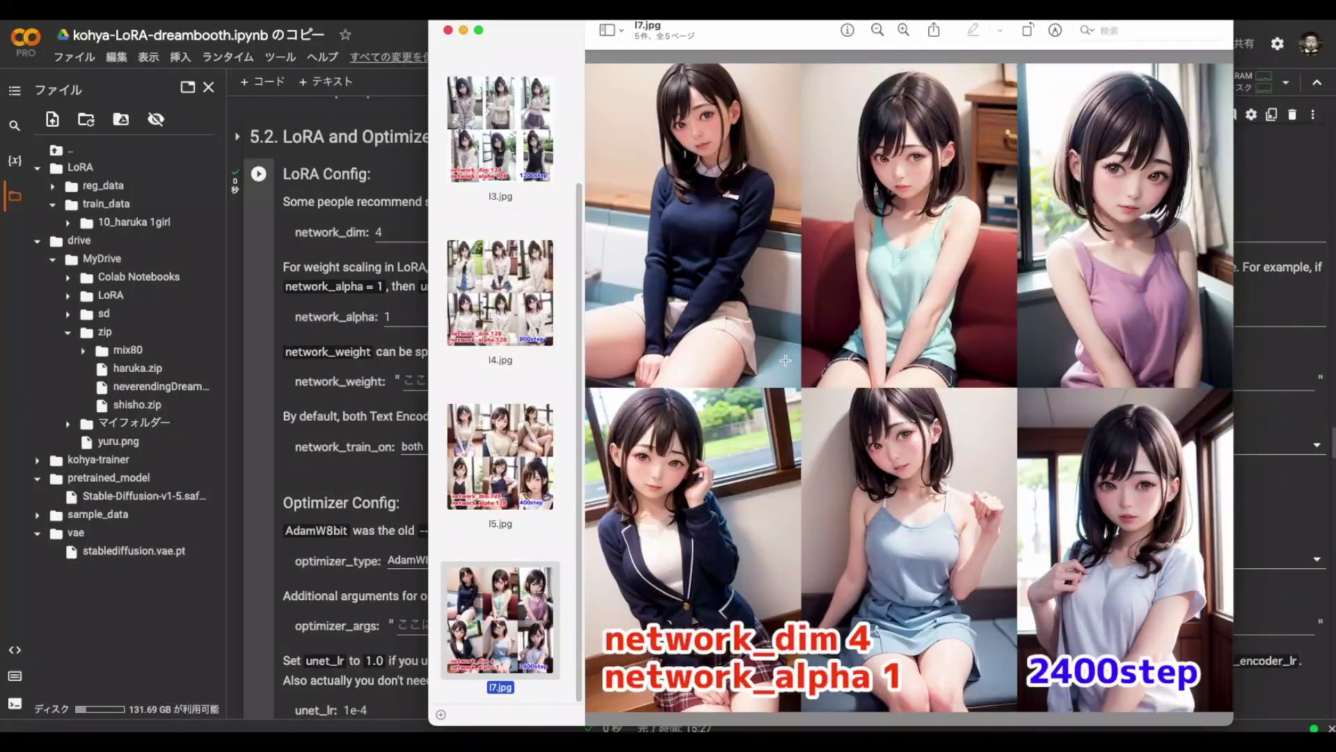
pyautogui.scroll(2, 500, 314)
pyautogui.click(500, 119)
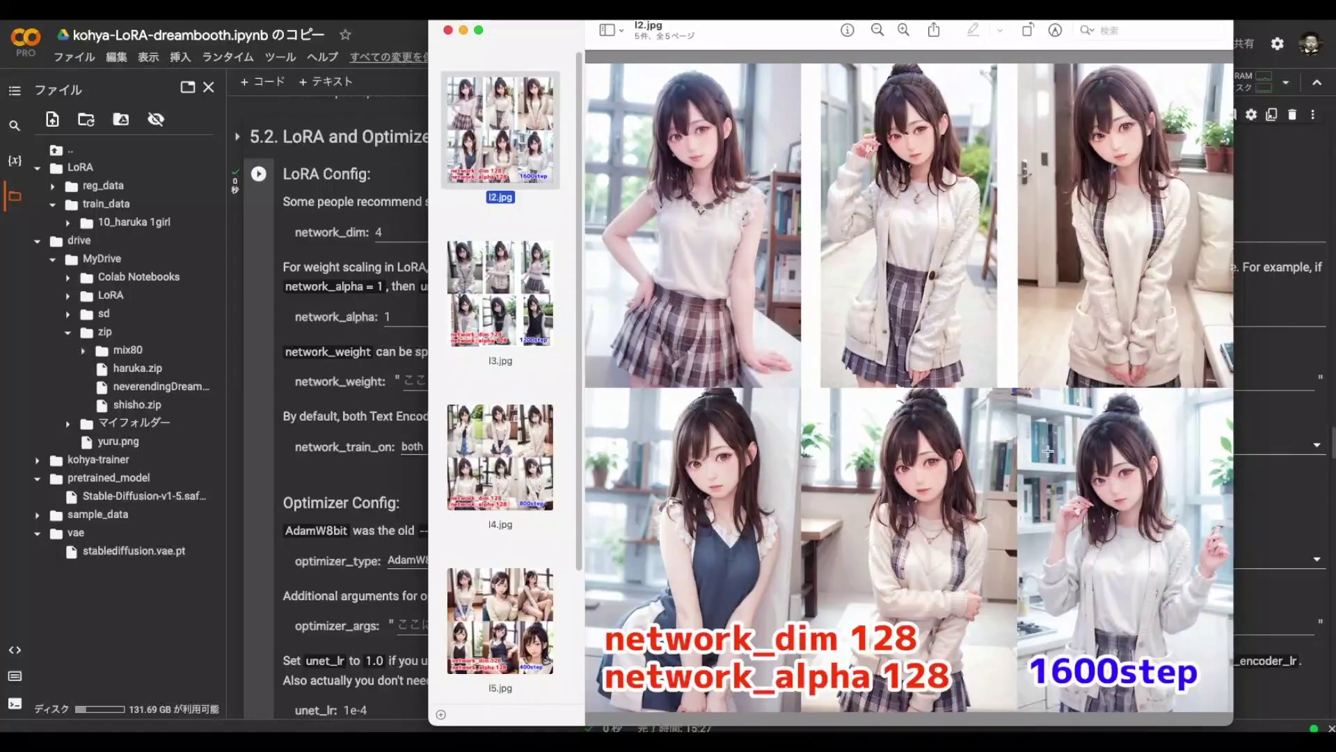
pyautogui.press('Down')
pyautogui.press('Down')
pyautogui.press('Down')
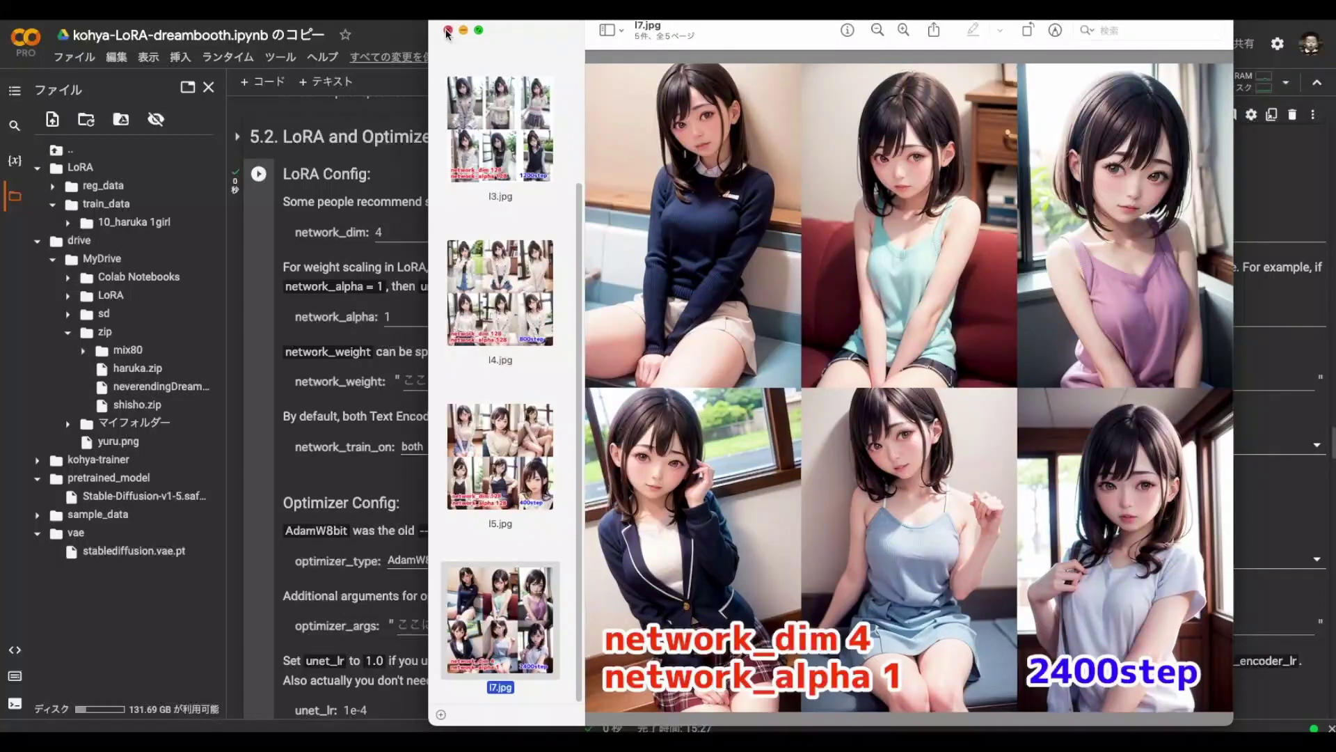
# Close the Preview sample viewer and run the 5.3 Dataset Config cell
pyautogui.click(448, 33)
pyautogui.scroll(-10, 314, 279)
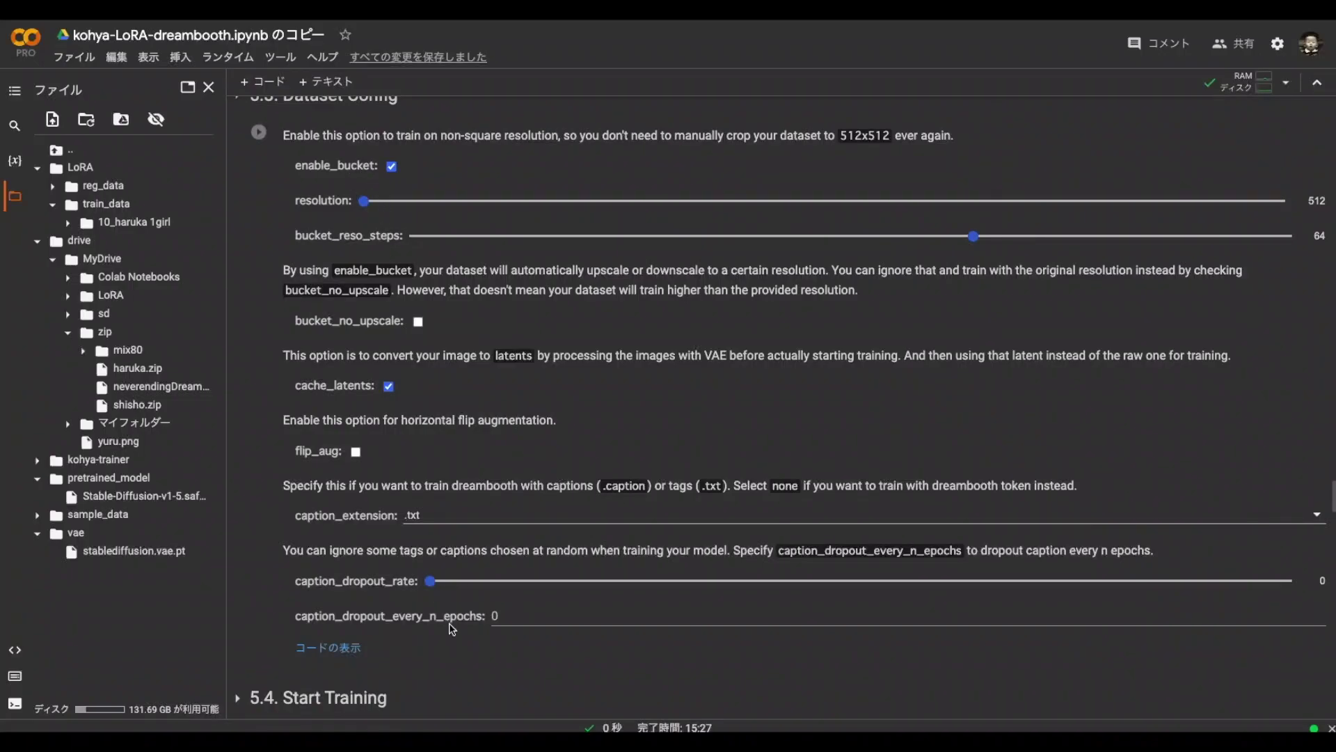
pyautogui.click(344, 354)
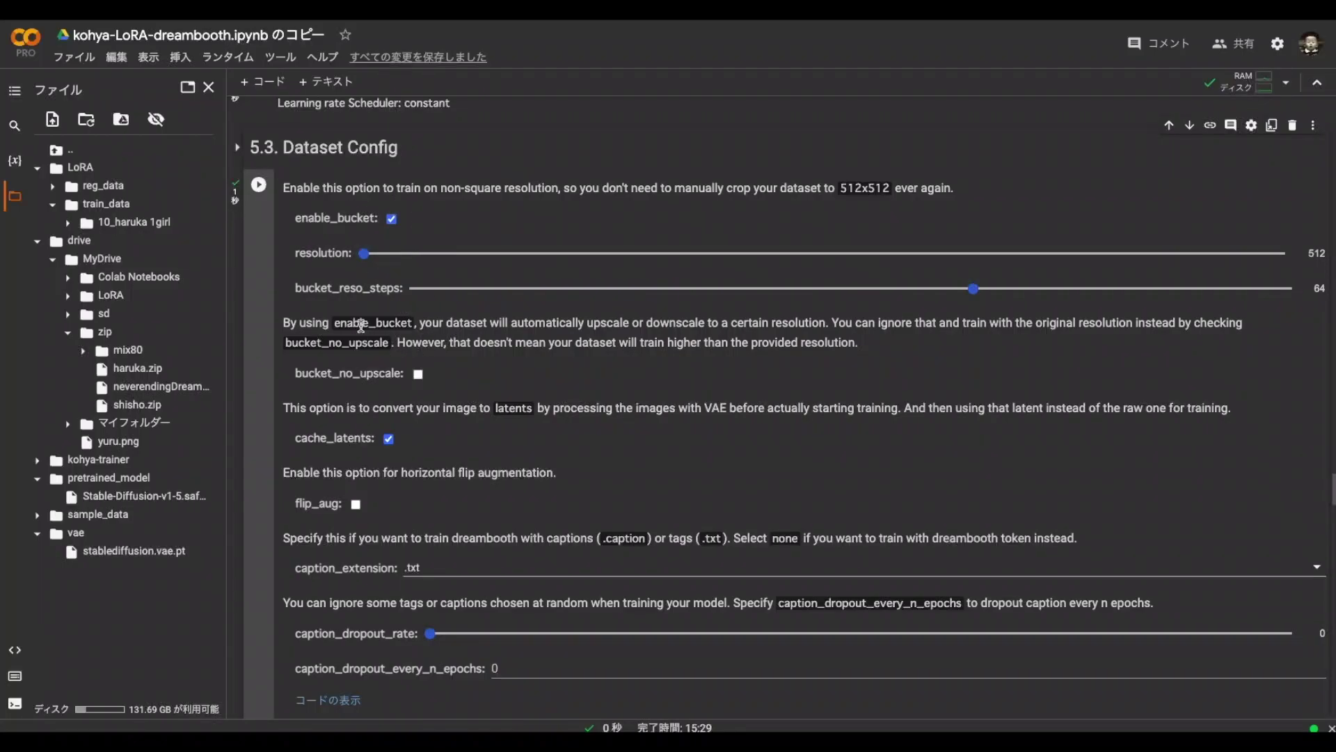
pyautogui.scroll(-1, 360, 326)
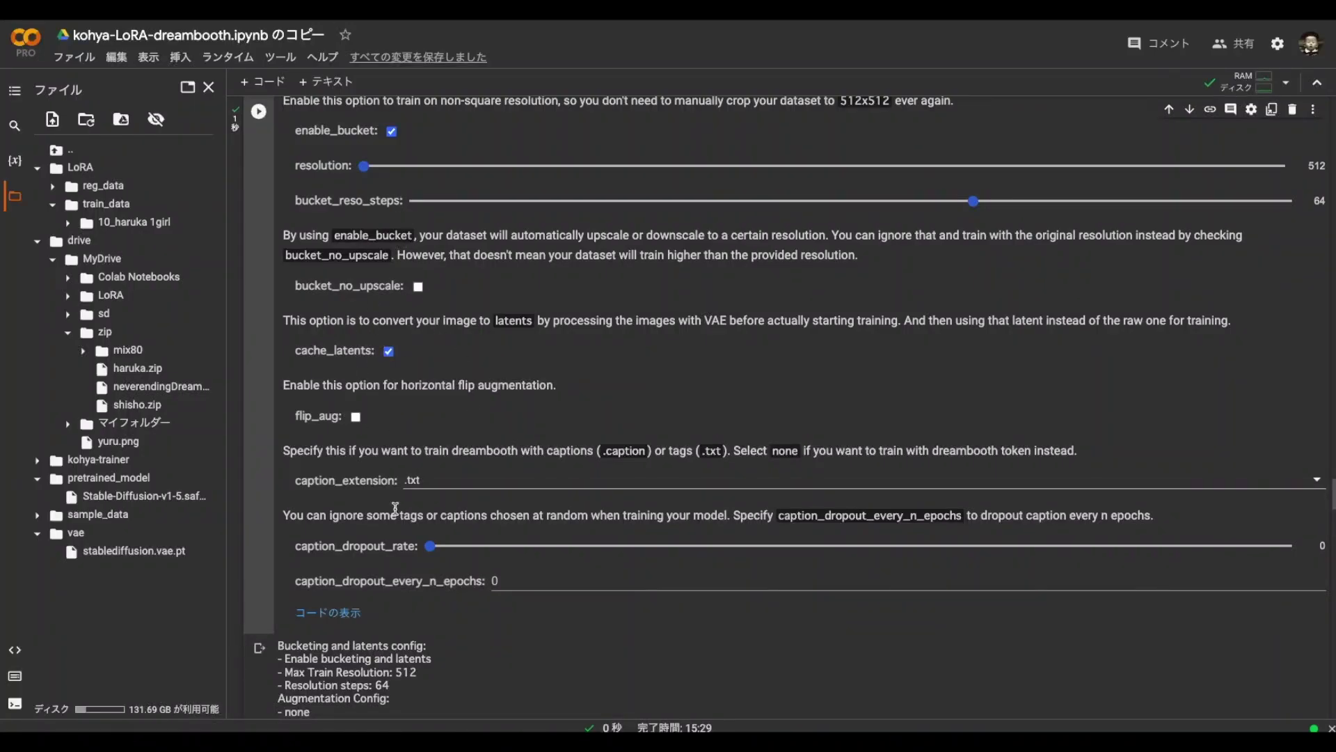
pyautogui.scroll(1, 376, 219)
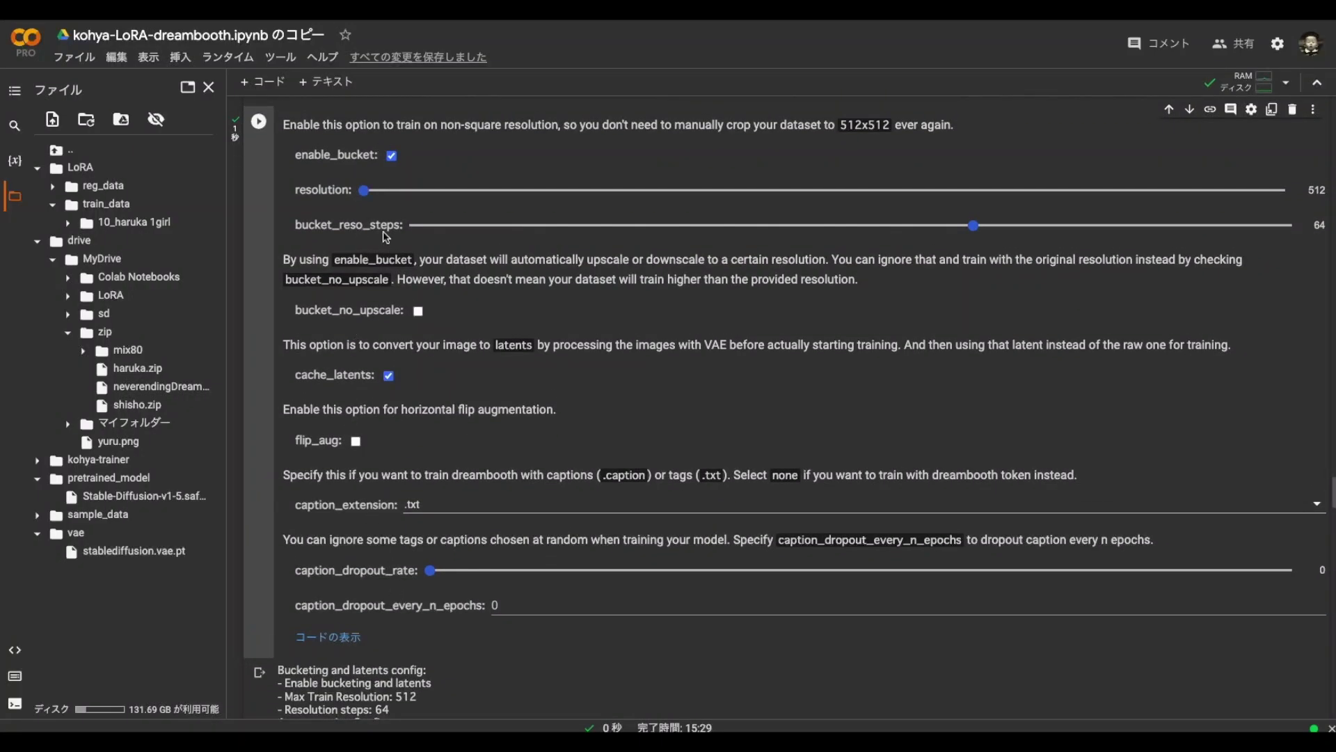
pyautogui.scroll(-3, 381, 470)
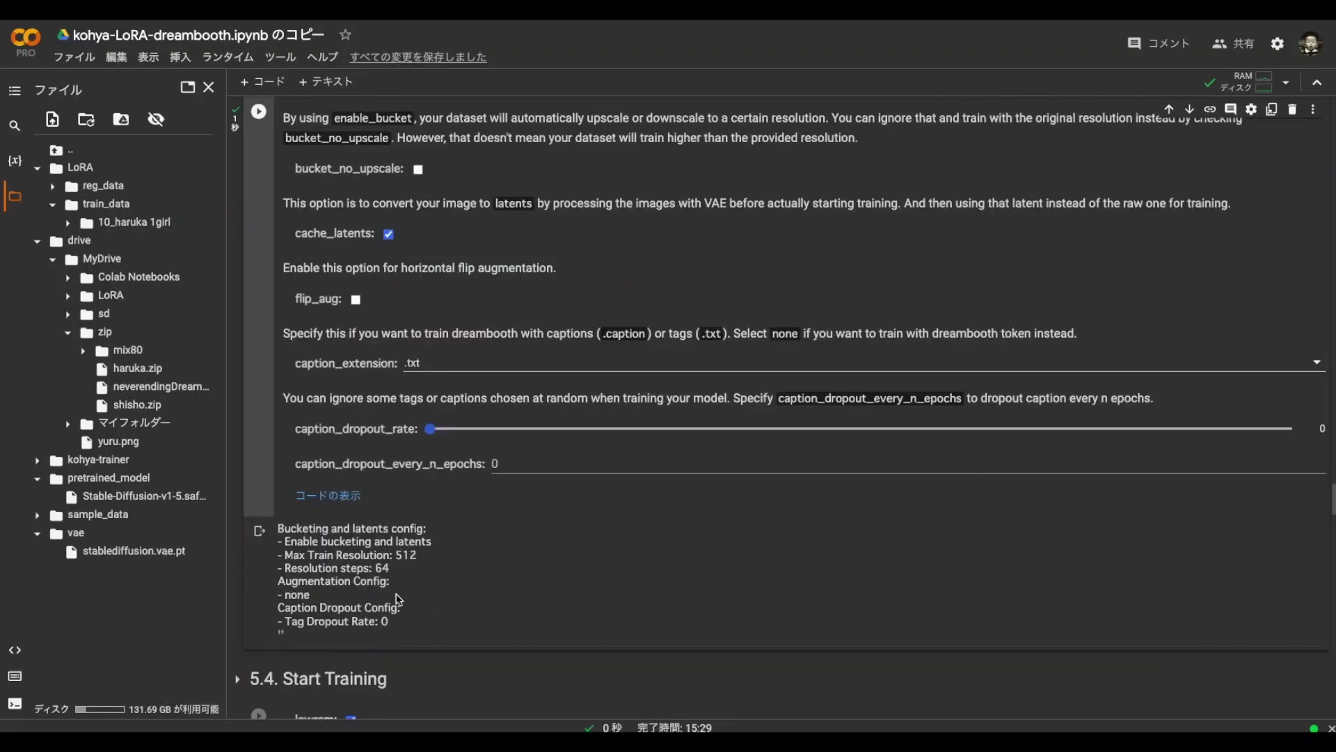
pyautogui.scroll(-10, 396, 598)
pyautogui.write('0.1')
# Set max_train_type to max_train_epochs with a value of 25
pyautogui.click(332, 265)
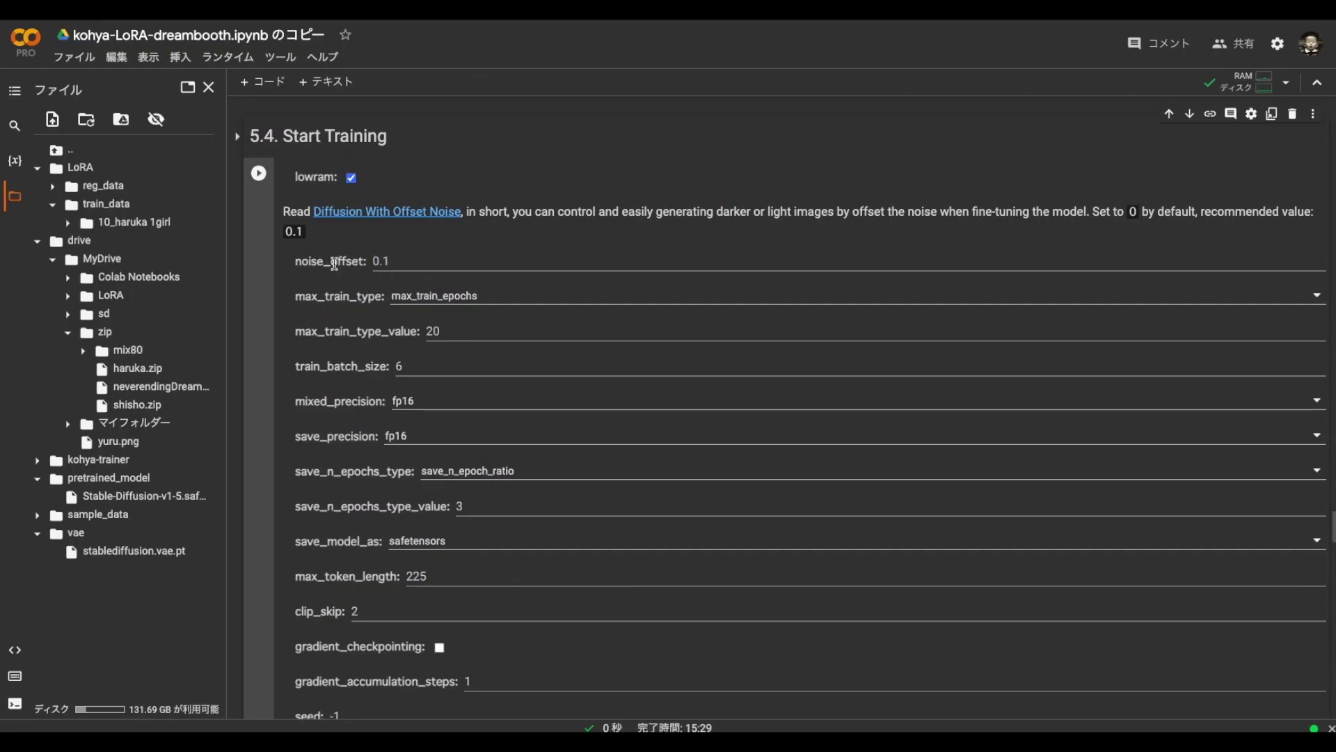
pyautogui.click(502, 301)
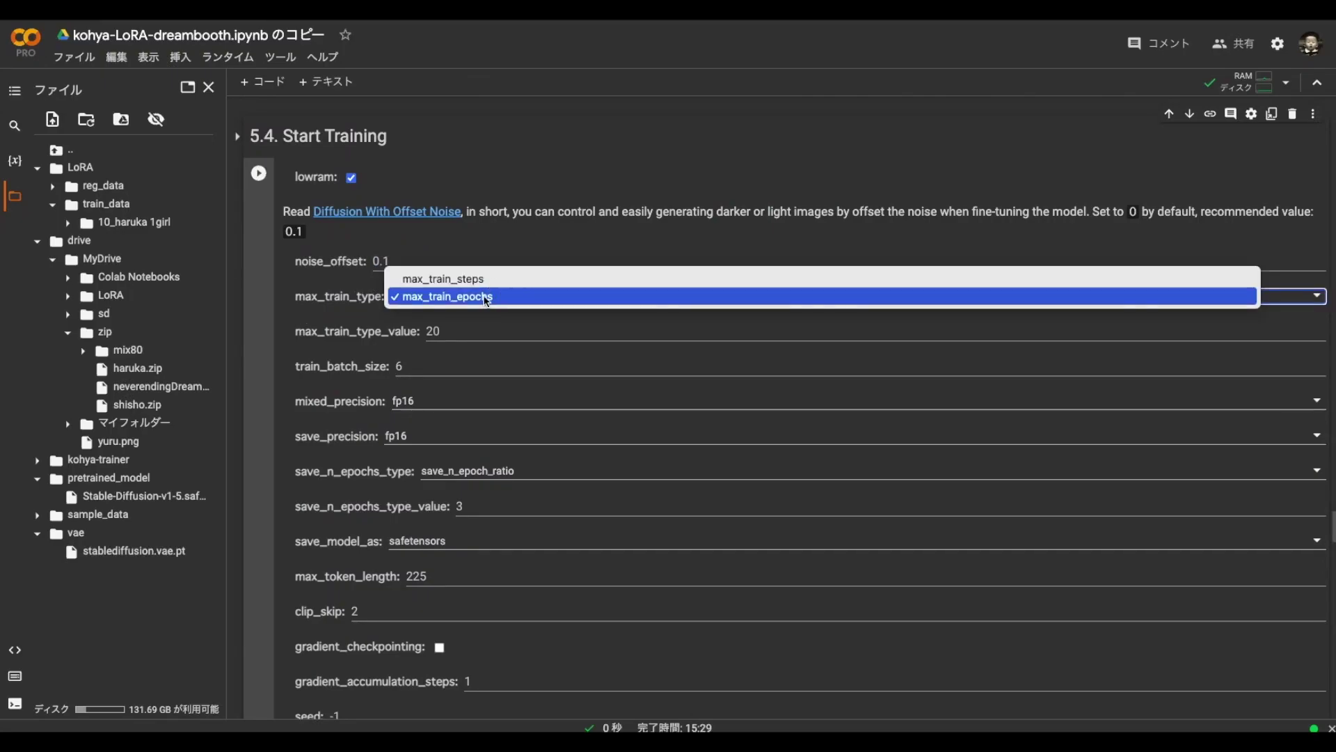
pyautogui.click(475, 278)
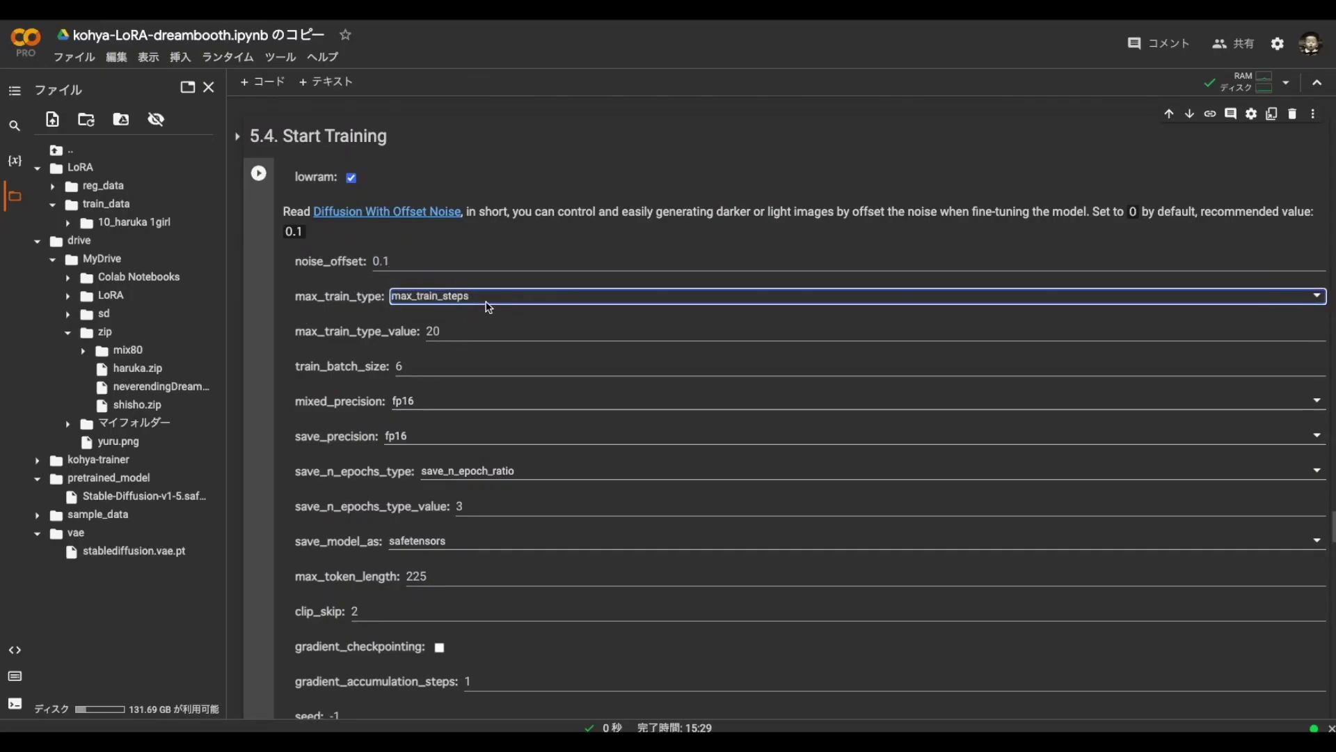
pyautogui.click(487, 299)
pyautogui.click(490, 310)
pyautogui.click(490, 313)
pyautogui.moveTo(447, 331); pyautogui.dragTo(410, 331)
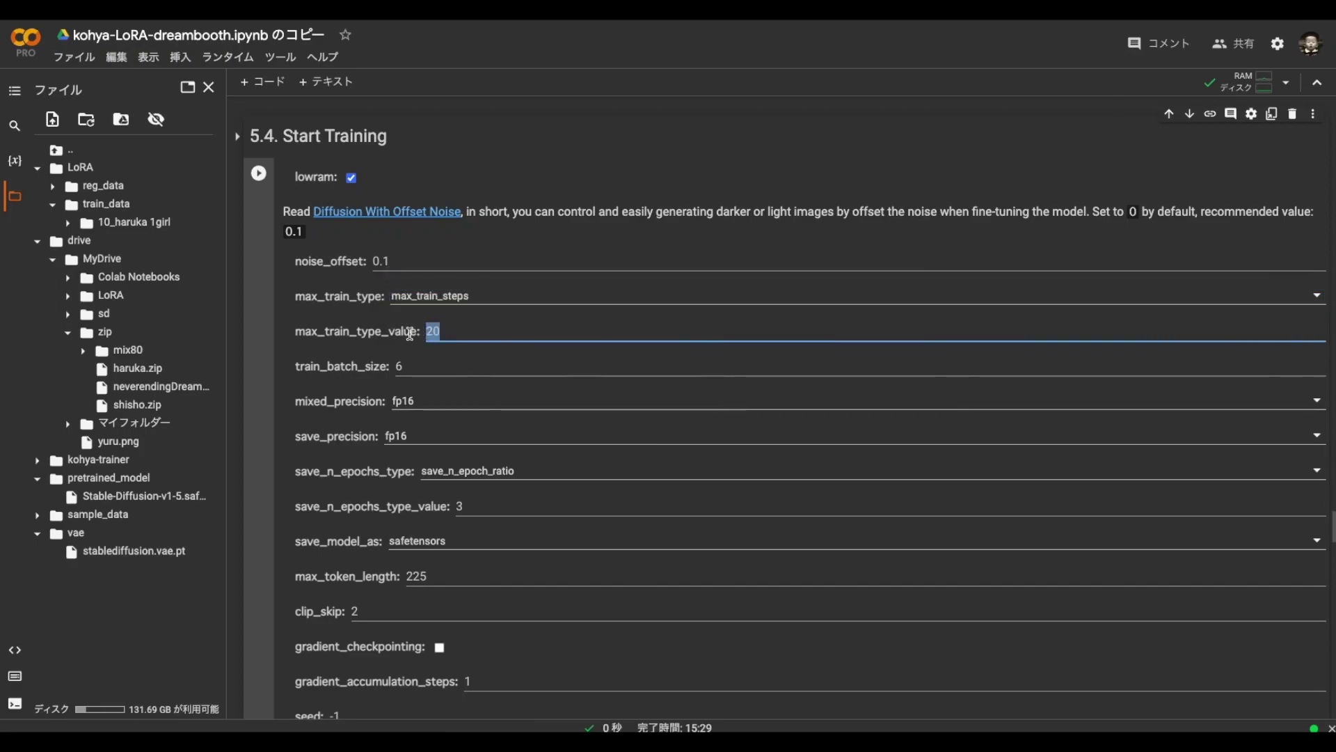
pyautogui.write('1600')
pyautogui.click(499, 295)
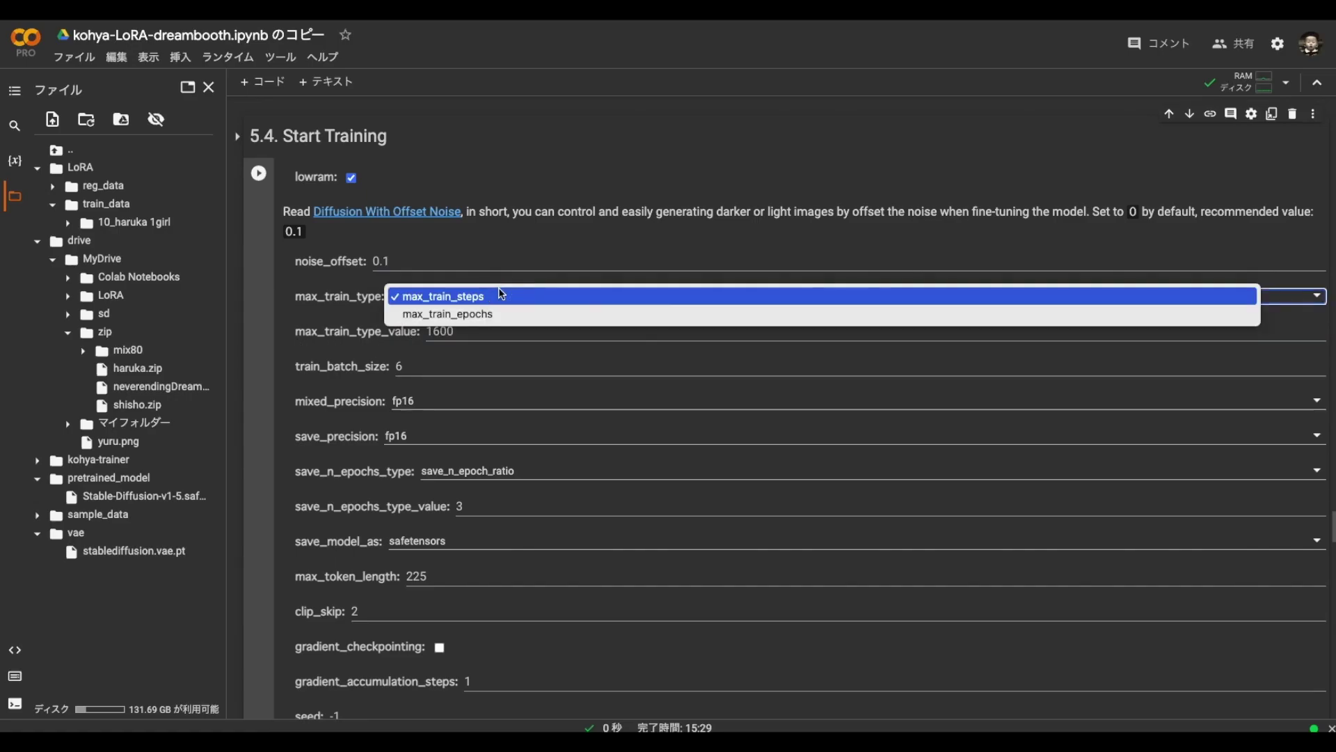
pyautogui.moveTo(446, 289); pyautogui.dragTo(417, 290)
pyautogui.write('25')
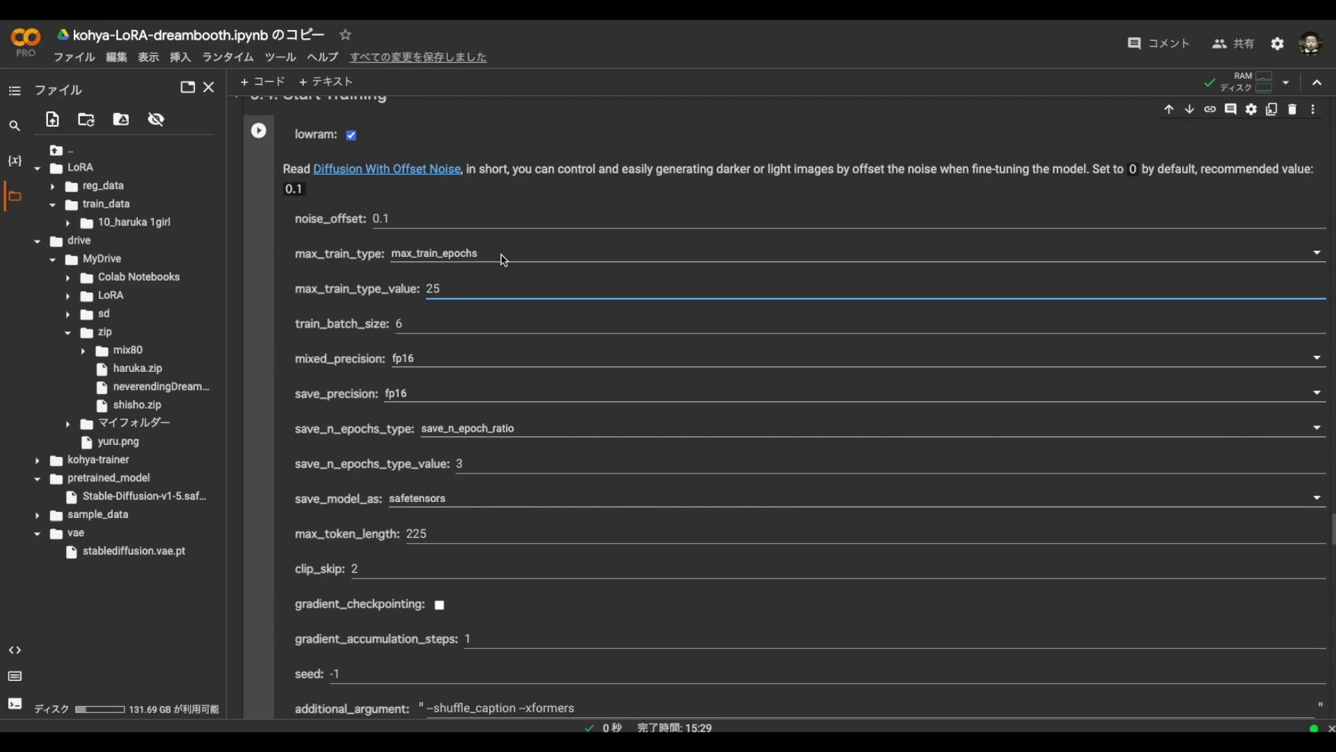
# Change train_batch_size to 8
pyautogui.click(499, 251)
pyautogui.click(480, 291)
pyautogui.moveTo(449, 323); pyautogui.dragTo(360, 329)
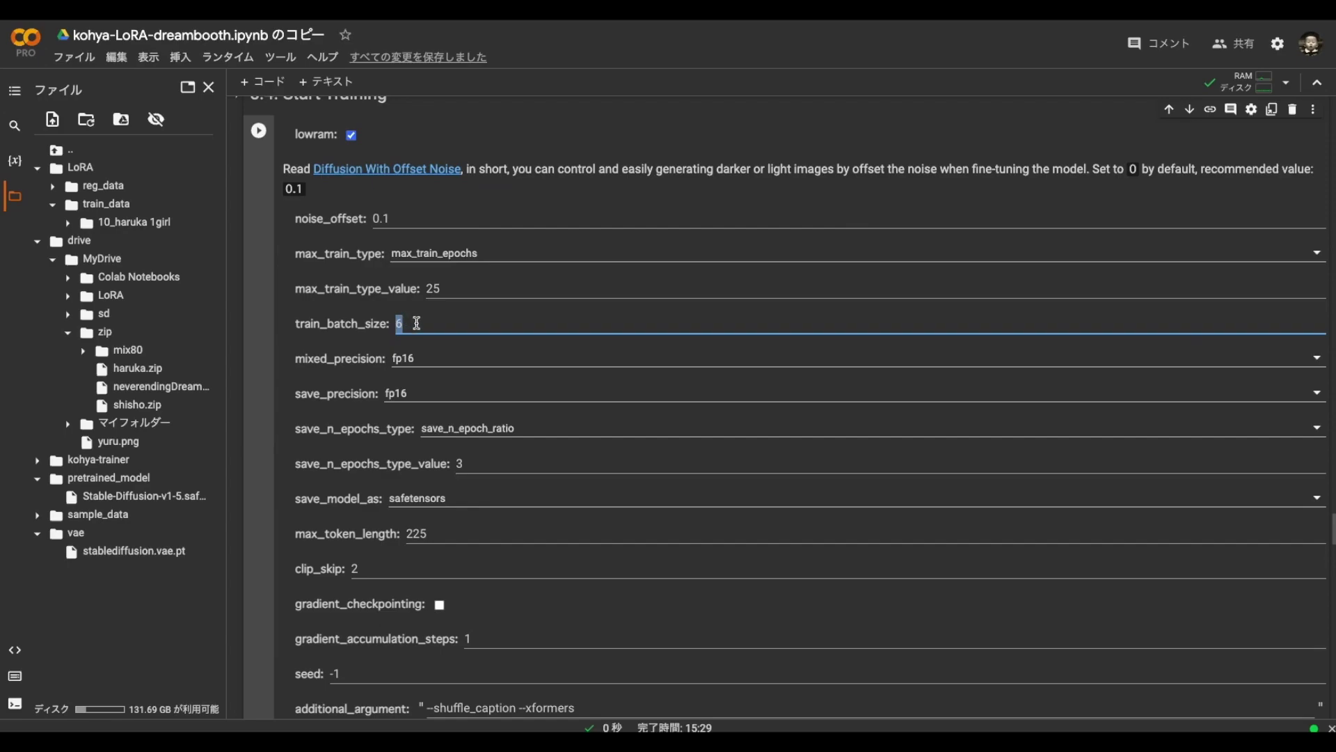
pyautogui.write('8')
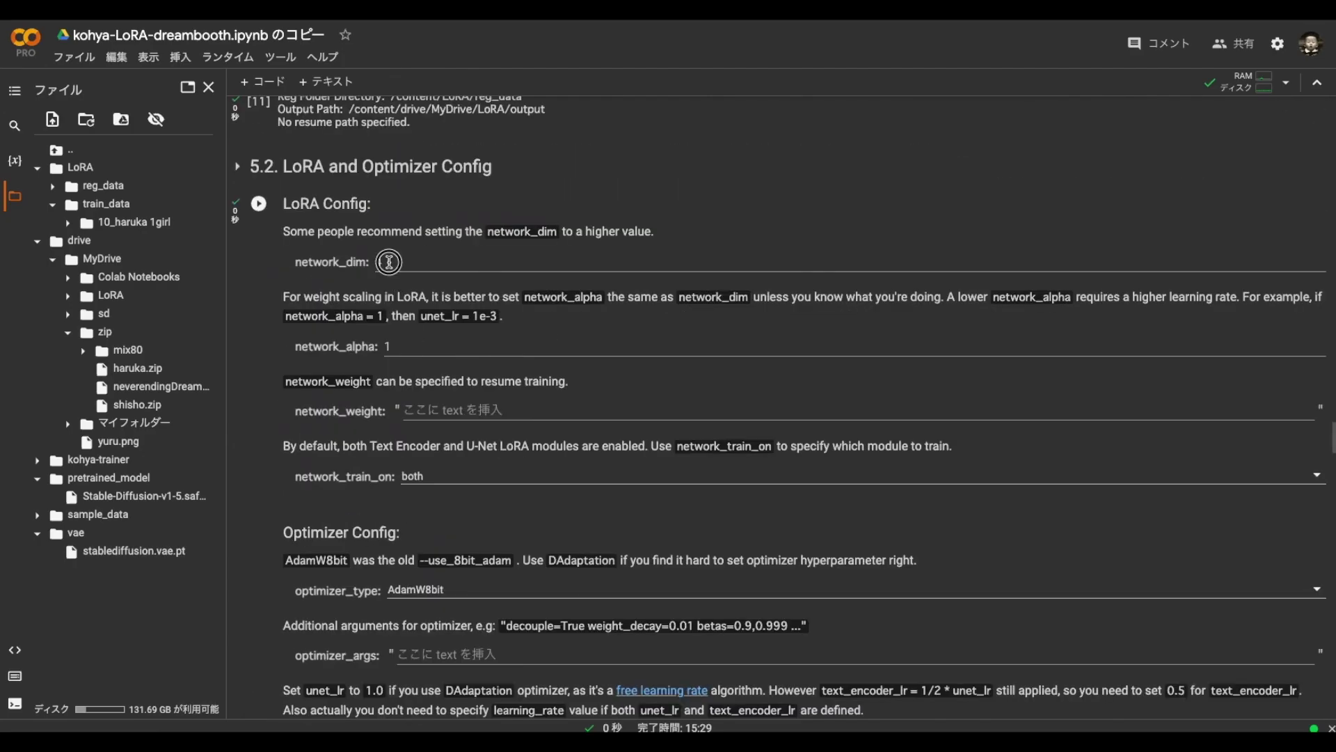
# Enter 128 for network_dim and network_alpha, and change train_batch_size to 4
pyautogui.moveTo(382, 232); pyautogui.dragTo(333, 228)
pyautogui.write('128')
pyautogui.press('Tab')
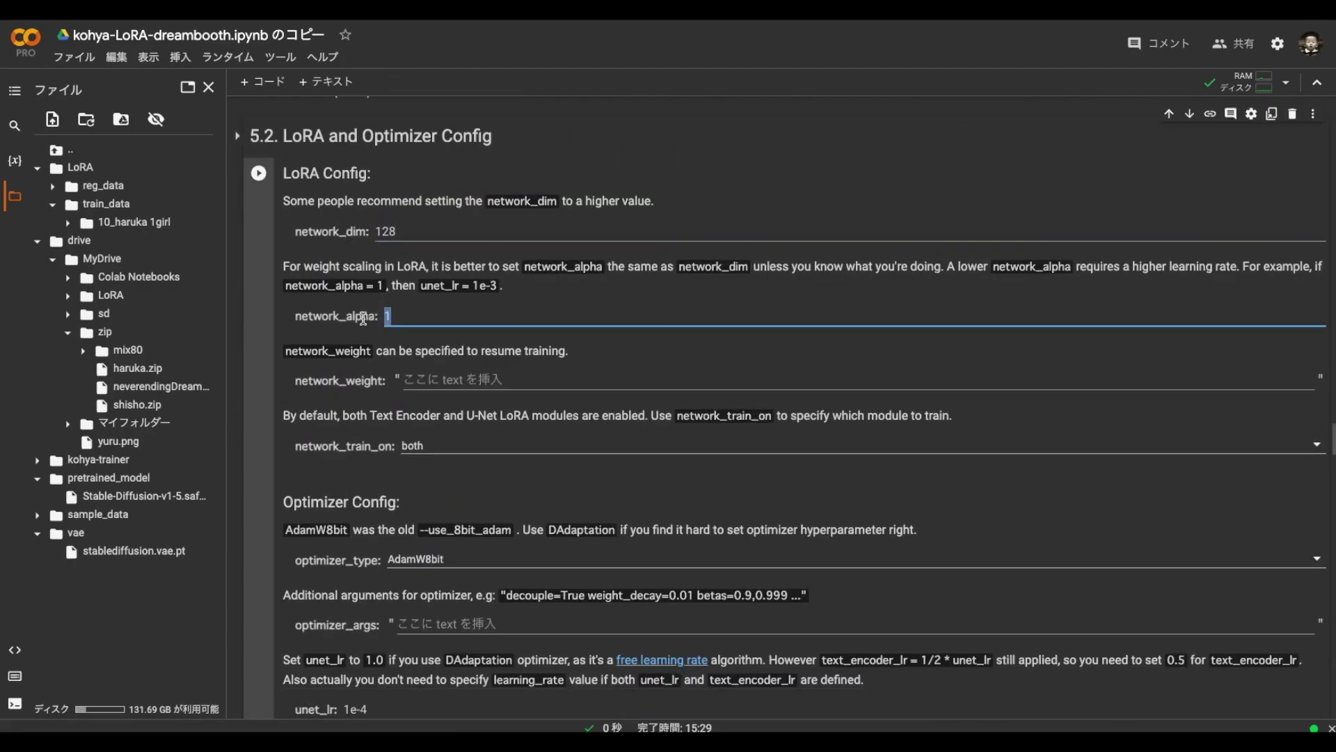
pyautogui.write('128')
pyautogui.scroll(-10, 364, 320)
pyautogui.scroll(-10, 396, 324)
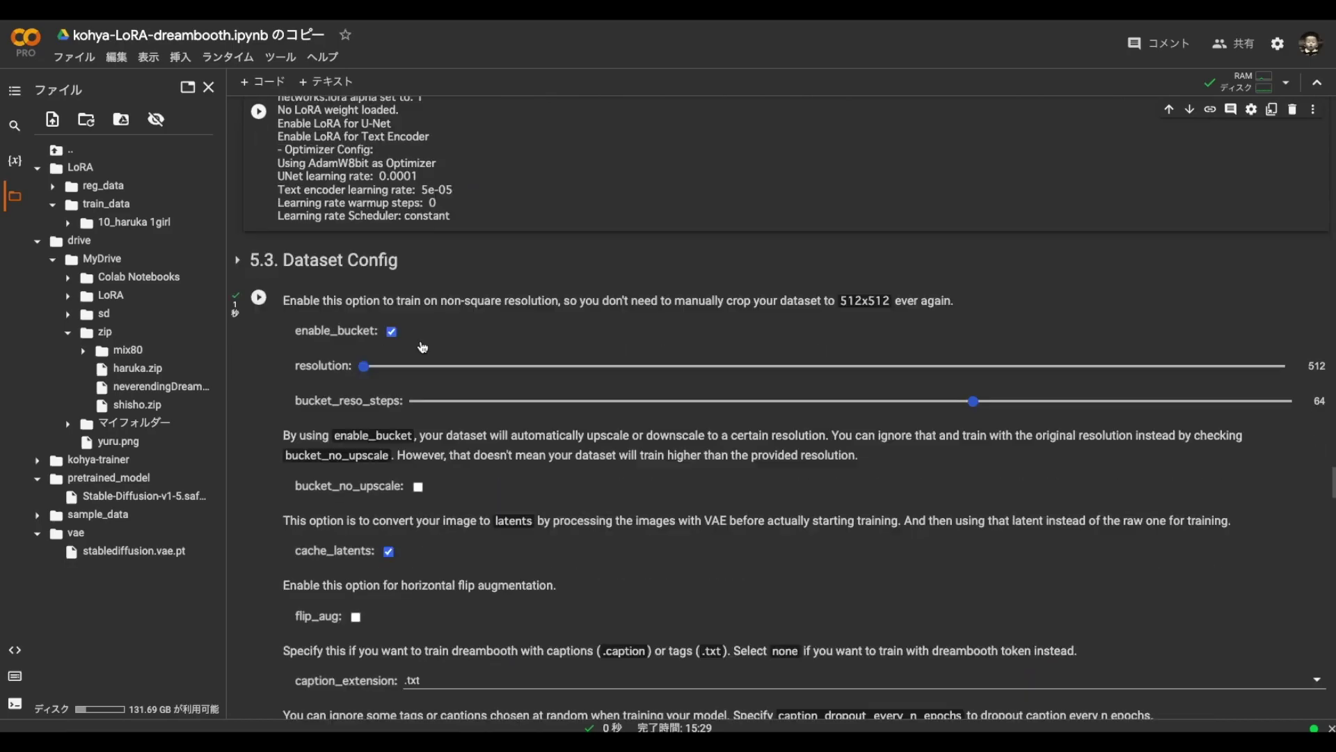
pyautogui.scroll(-10, 407, 313)
pyautogui.click(411, 313)
pyautogui.moveTo(411, 312); pyautogui.dragTo(387, 328)
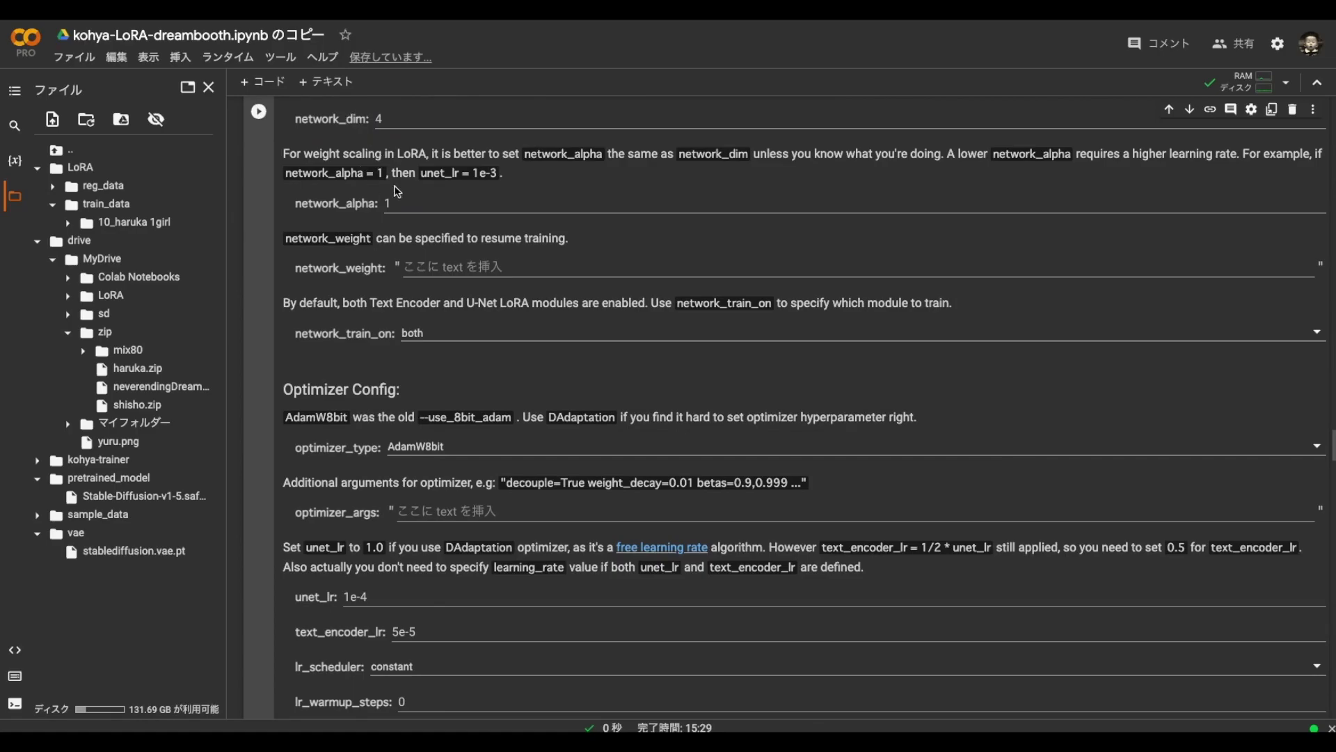
pyautogui.scroll(-5, 393, 277)
pyautogui.scroll(-5, 394, 279)
pyautogui.scroll(-5, 394, 277)
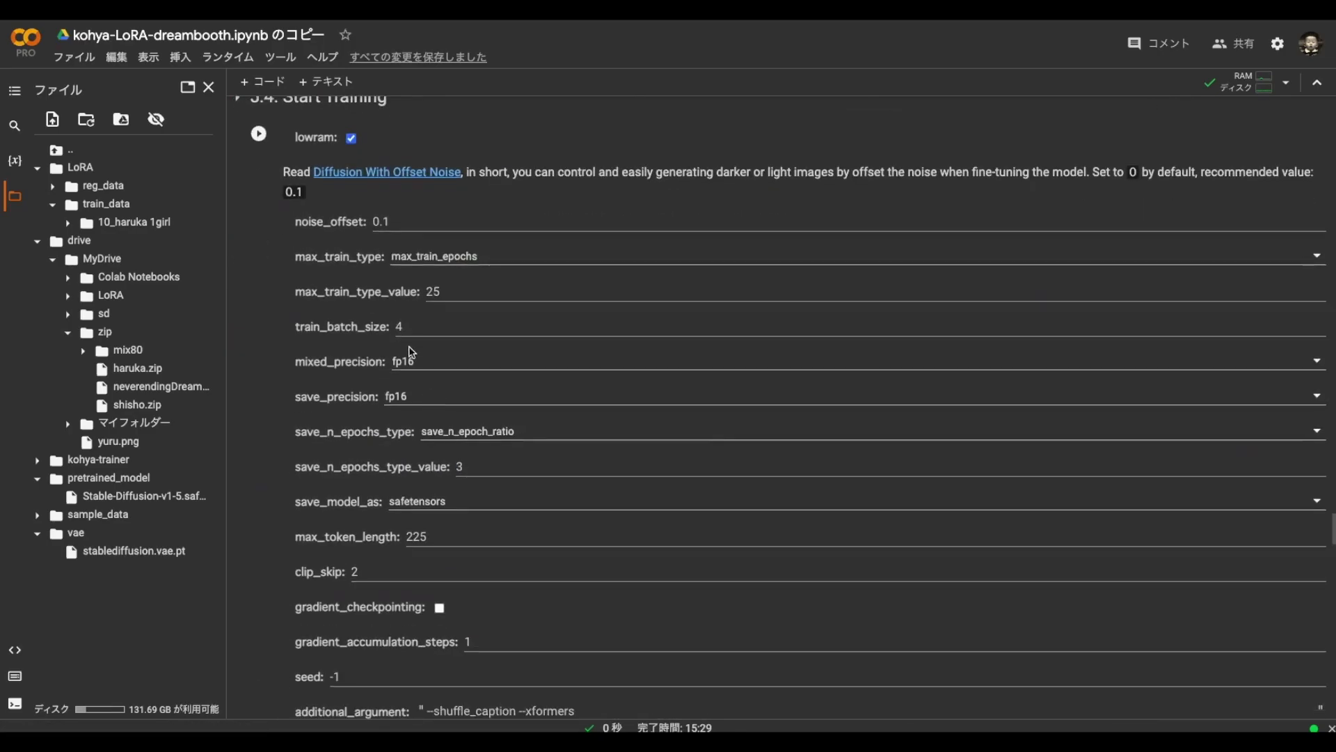
pyautogui.moveTo(412, 328); pyautogui.dragTo(369, 322)
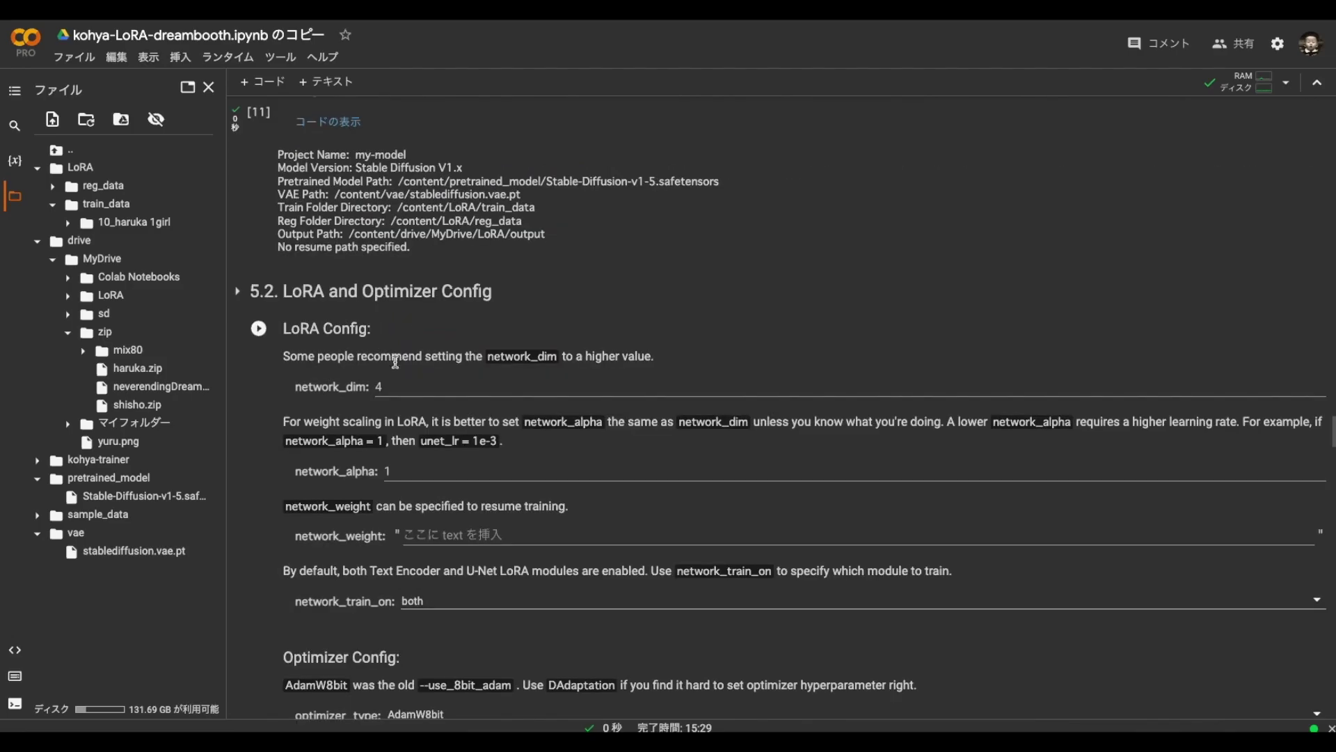
pyautogui.click(396, 382)
pyautogui.scroll(-2, 398, 382)
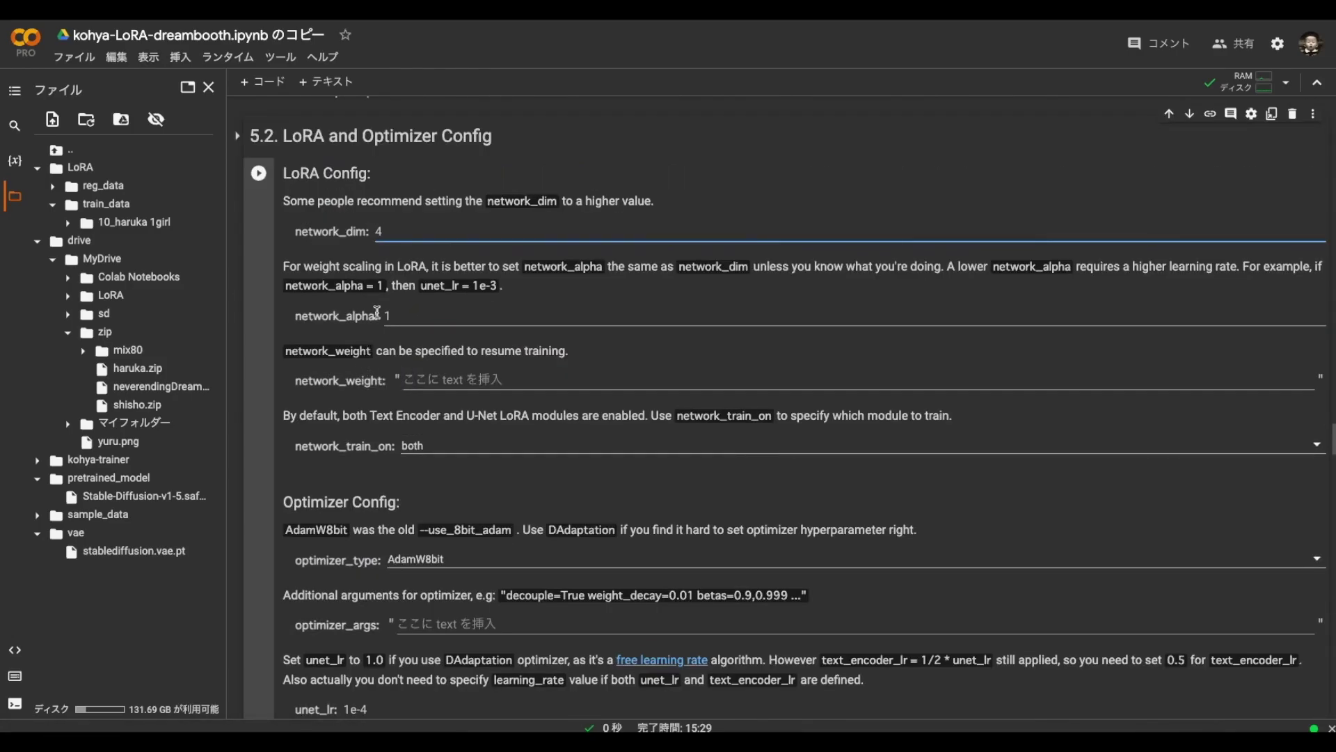
pyautogui.write('128')
pyautogui.press('Tab')
pyautogui.press('Tab')
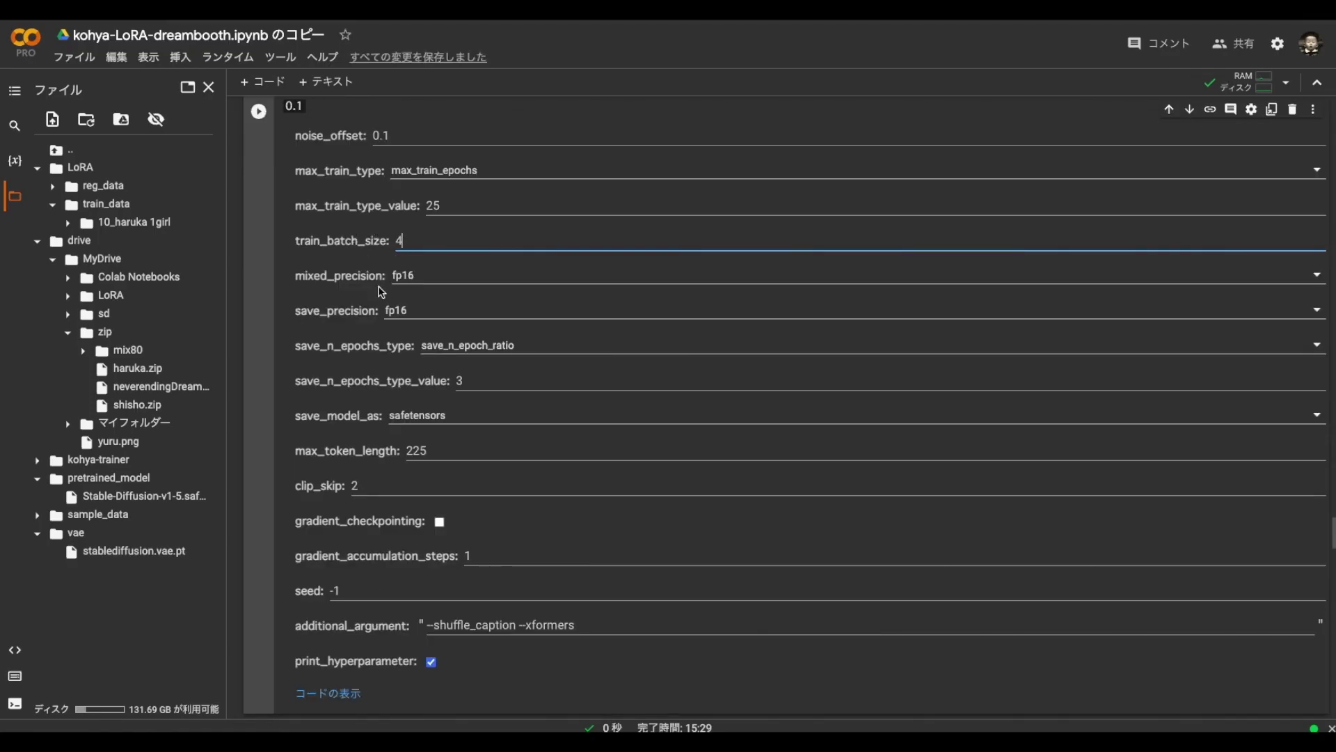
# Switch save_n_epochs_type to save_every_n_epochs with an interval of 5
pyautogui.click(469, 345)
pyautogui.click(455, 318)
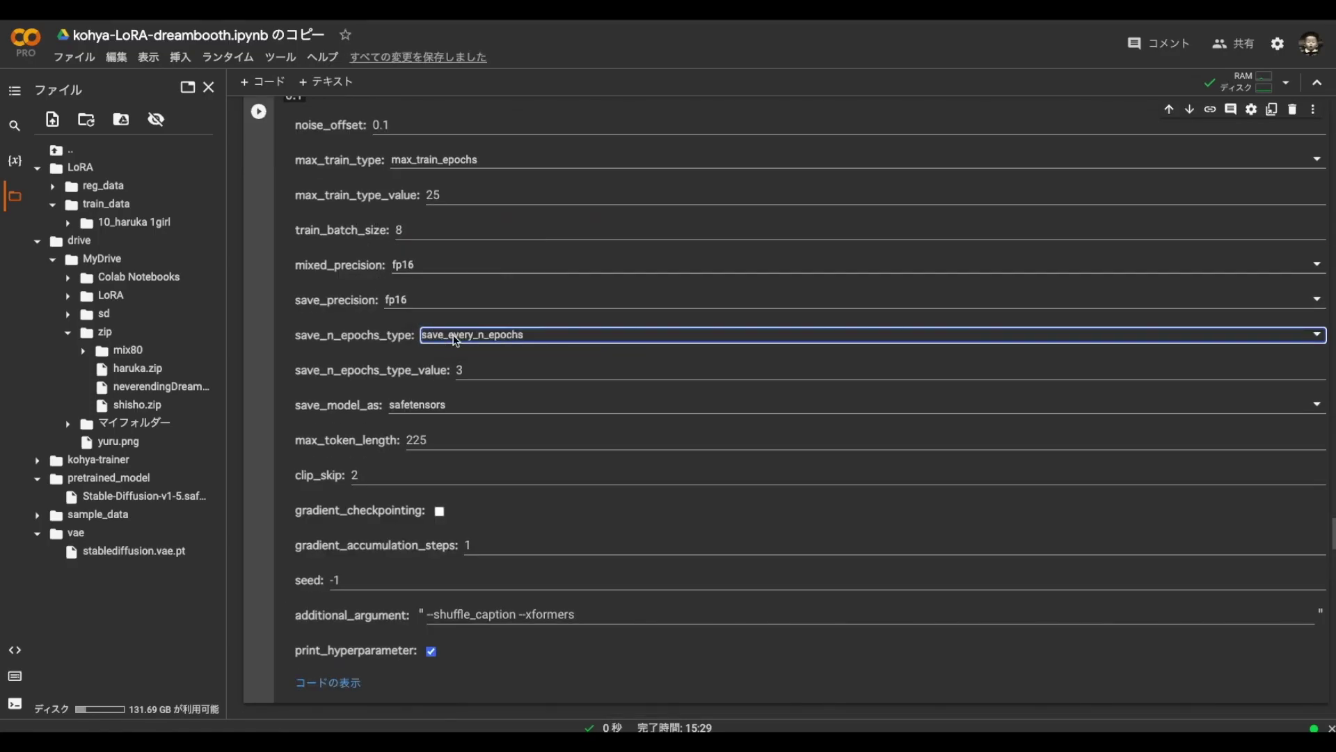
pyautogui.click(469, 339)
pyautogui.press('Tab')
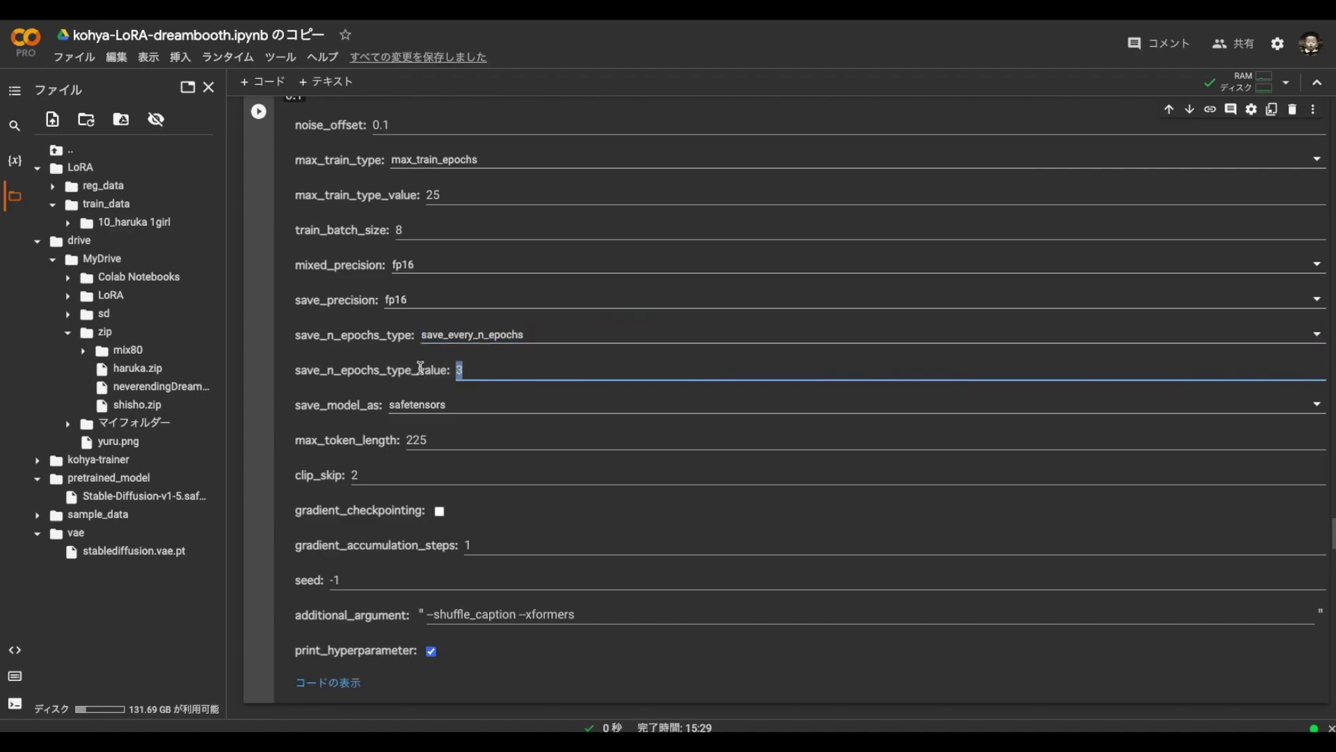
pyautogui.write('5')
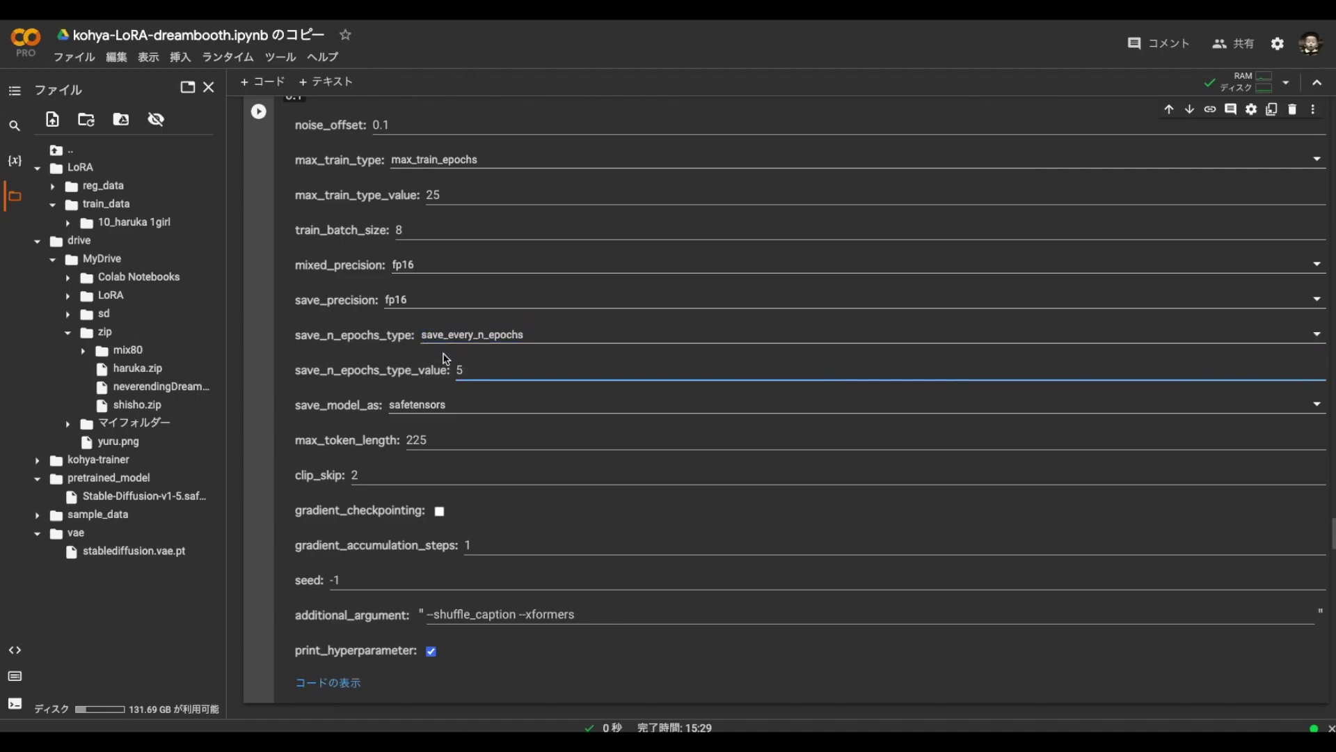
pyautogui.moveTo(125, 223)
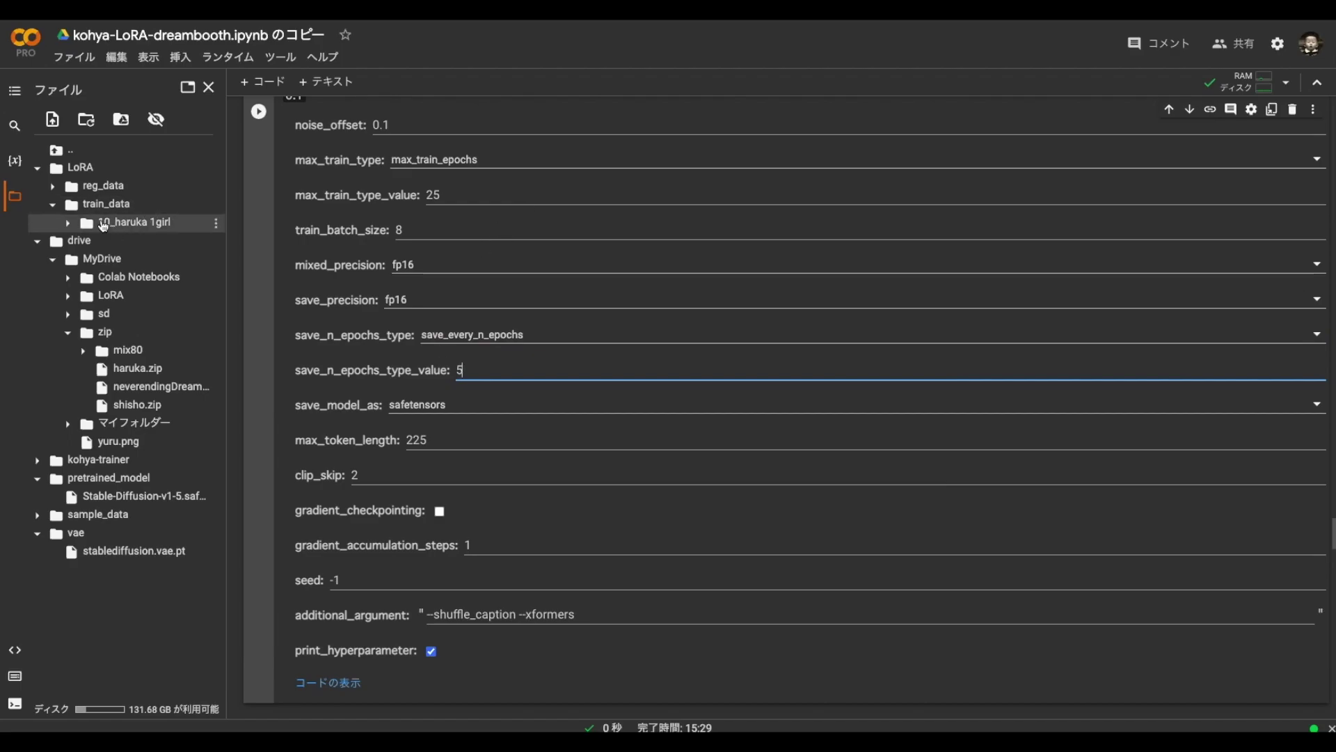
pyautogui.scroll(-1, 395, 401)
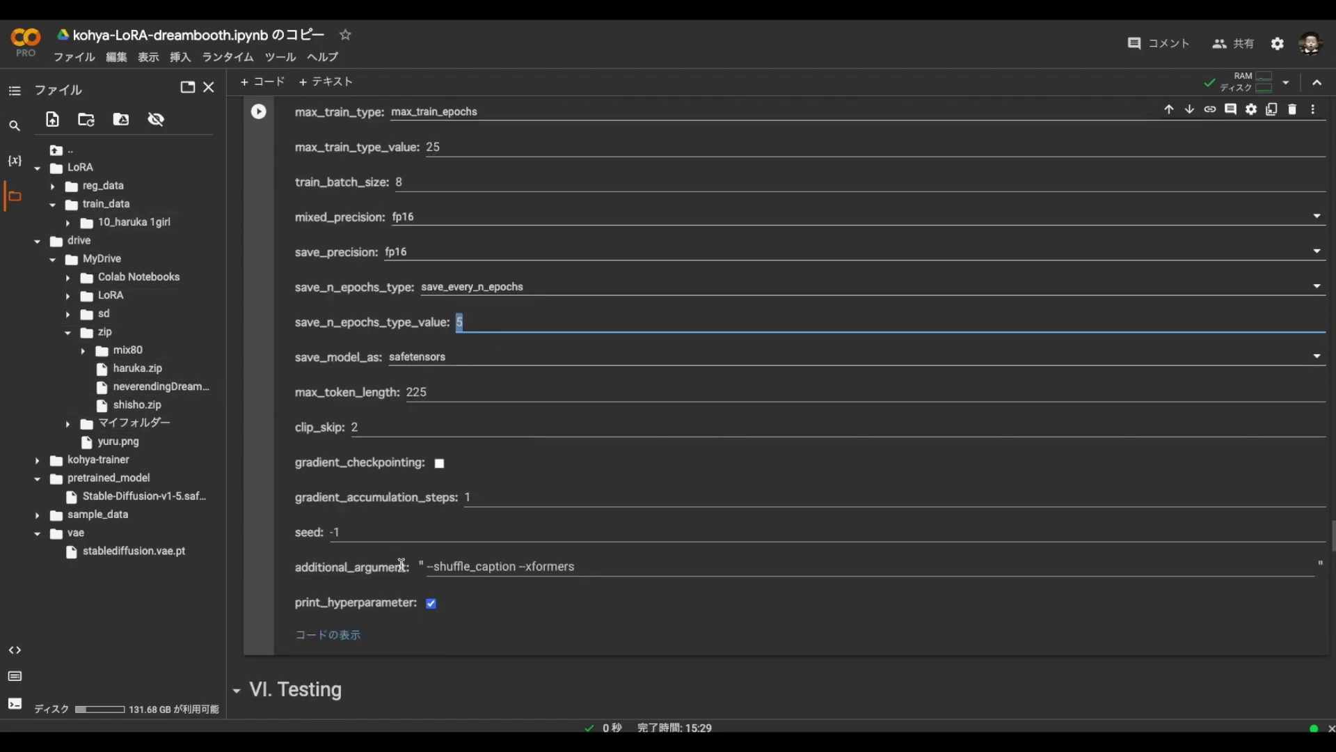
pyautogui.scroll(3, 348, 282)
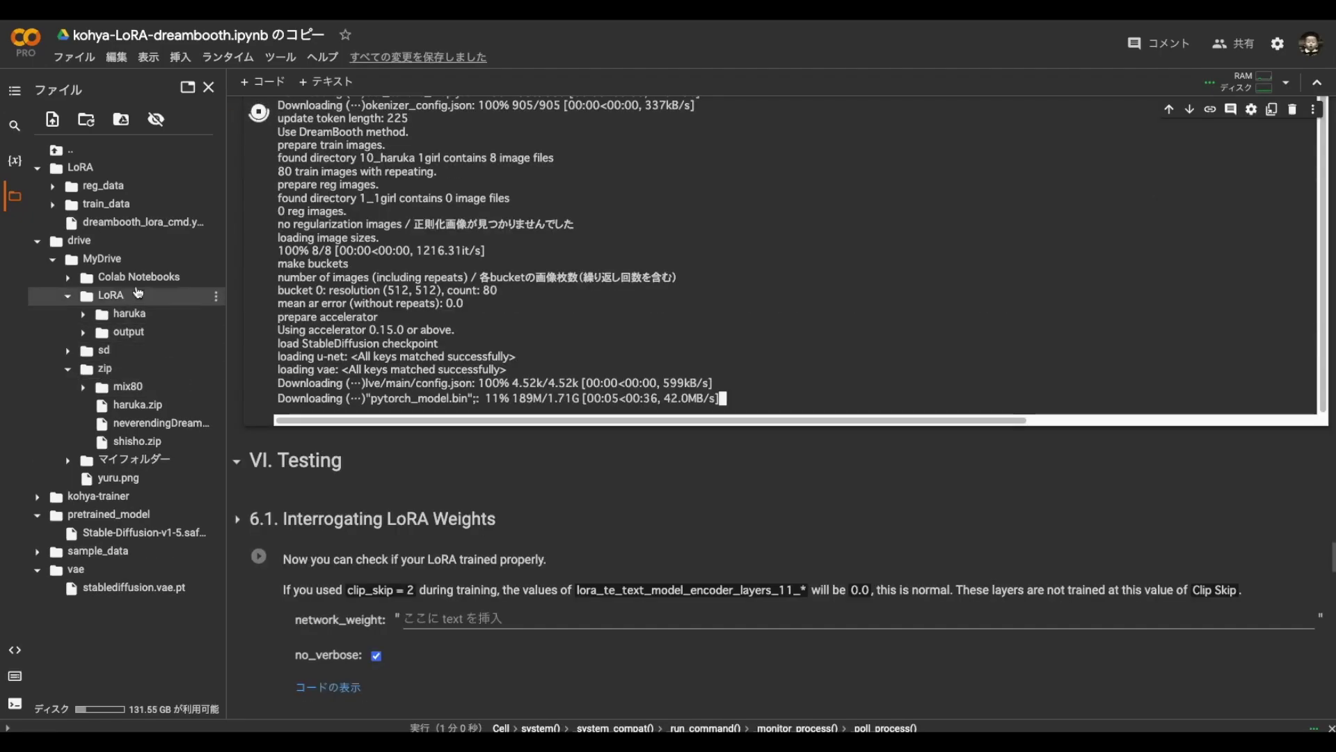
# Expand MyDrive > LoRA > output in the Files panel and highlight the VI. Testing heading
pyautogui.click(88, 260)
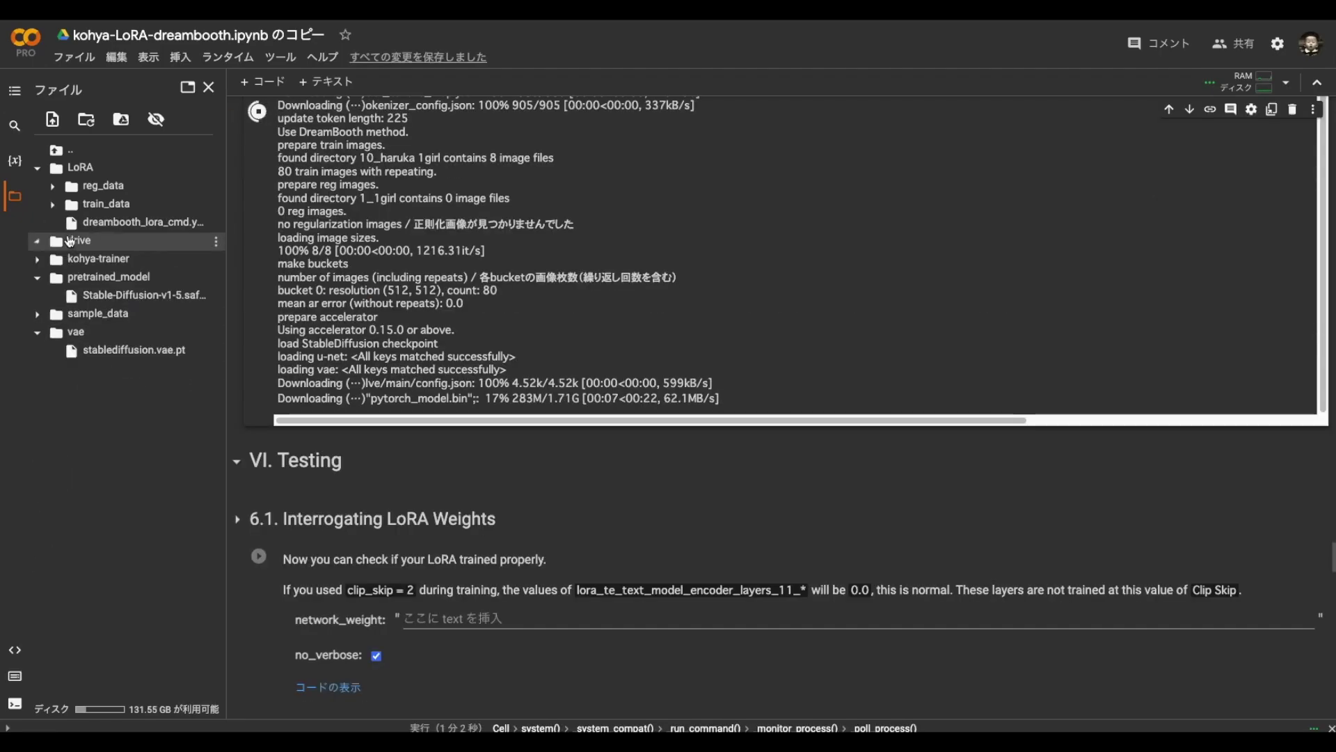
pyautogui.click(88, 260)
pyautogui.click(108, 295)
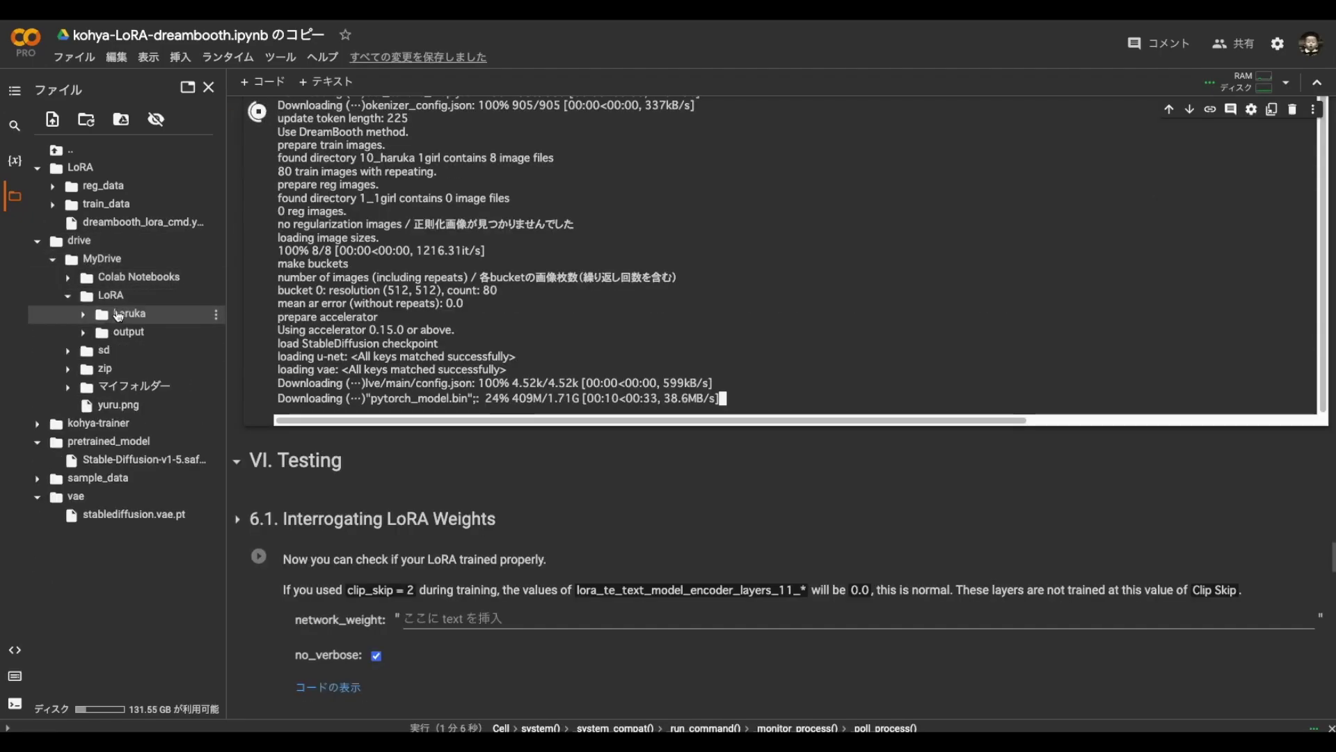
pyautogui.click(180, 333)
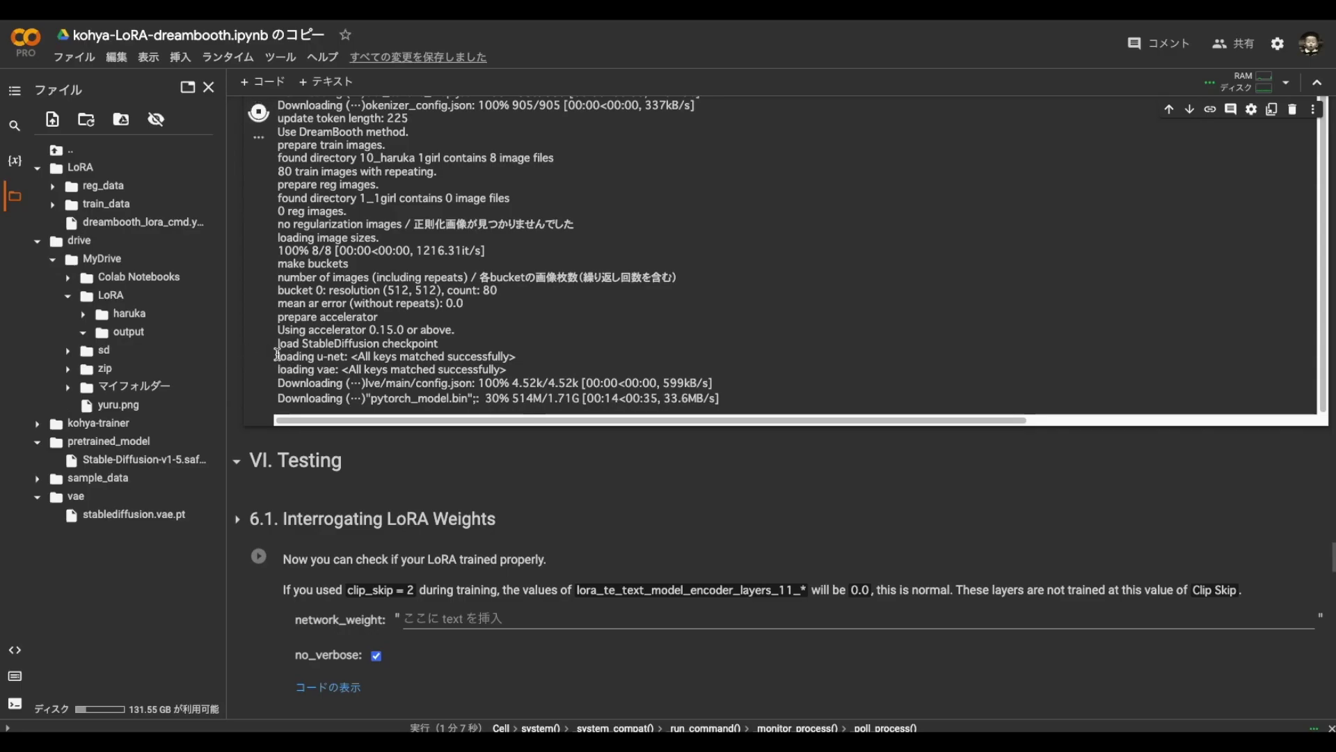
pyautogui.scroll(-3, 277, 355)
pyautogui.moveTo(252, 154); pyautogui.dragTo(343, 155)
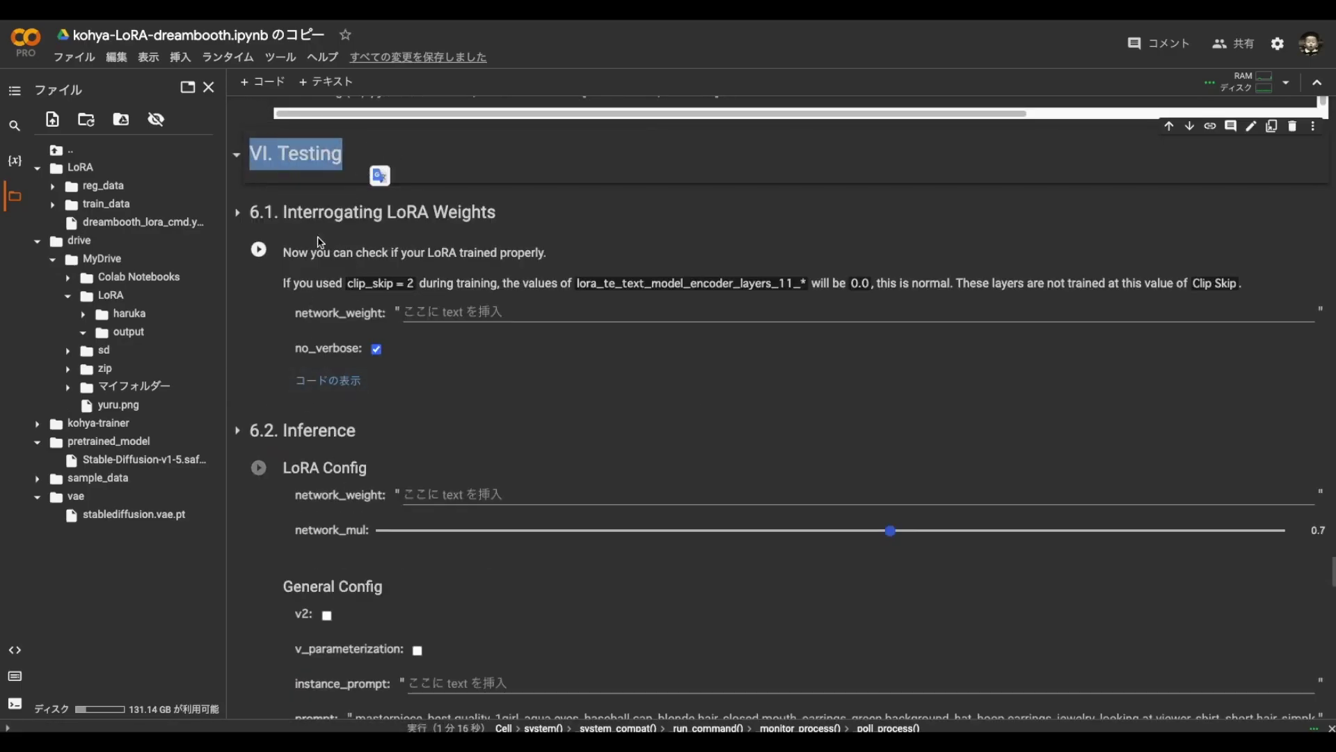
pyautogui.scroll(-3, 365, 406)
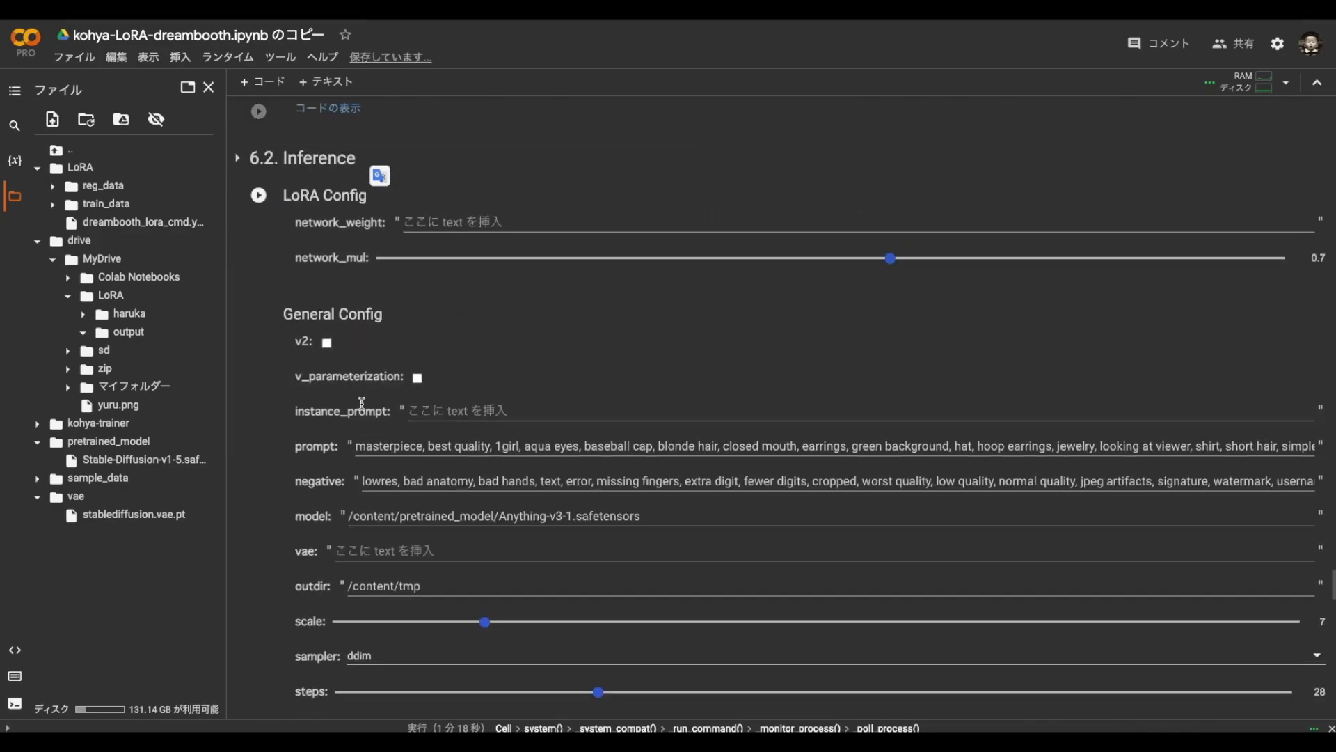
pyautogui.moveTo(383, 446); pyautogui.dragTo(464, 431)
pyautogui.scroll(-3, 464, 431)
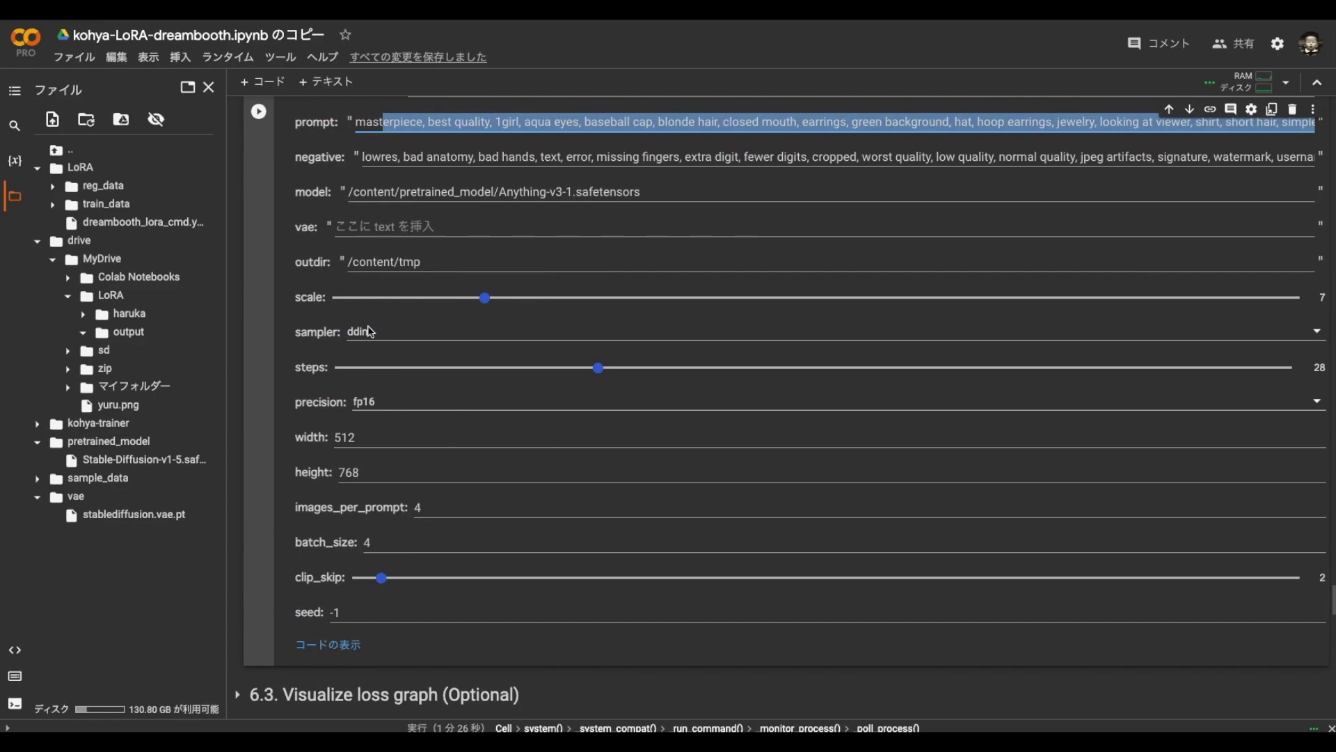
pyautogui.scroll(1, 368, 331)
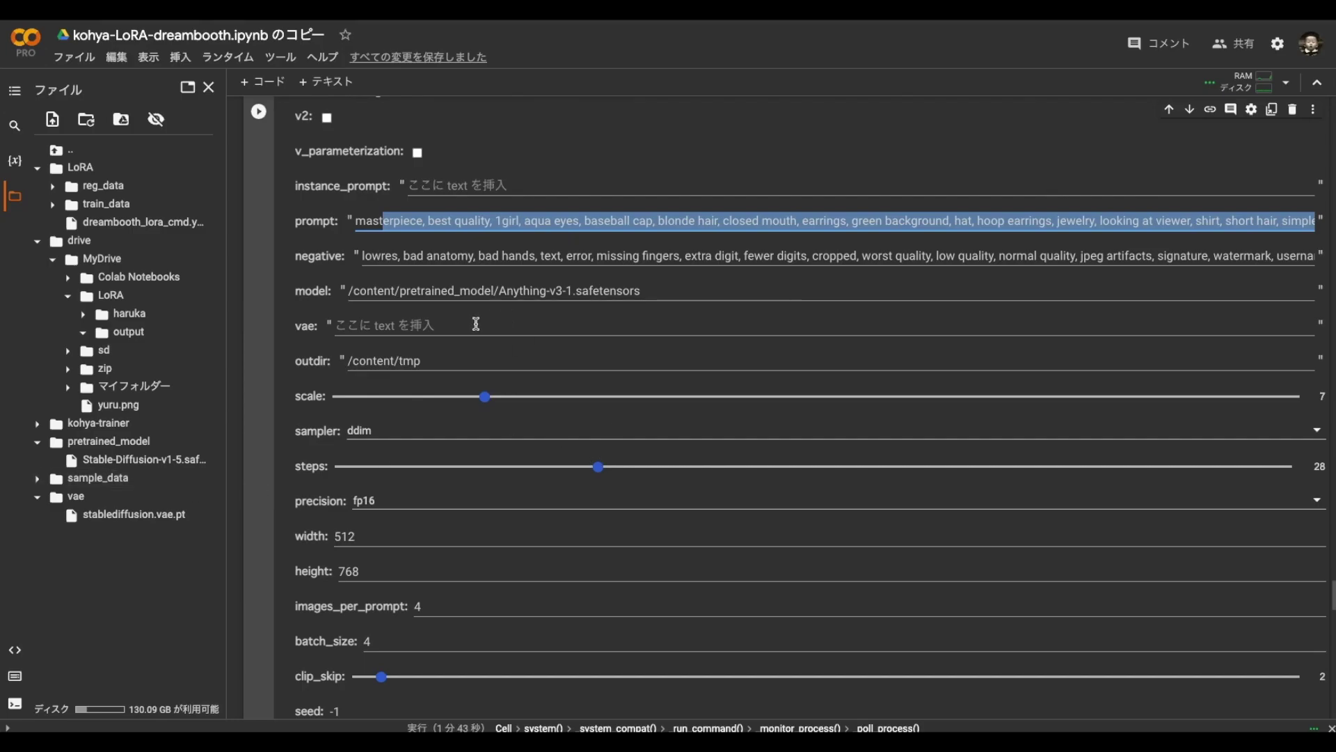
pyautogui.scroll(3, 513, 328)
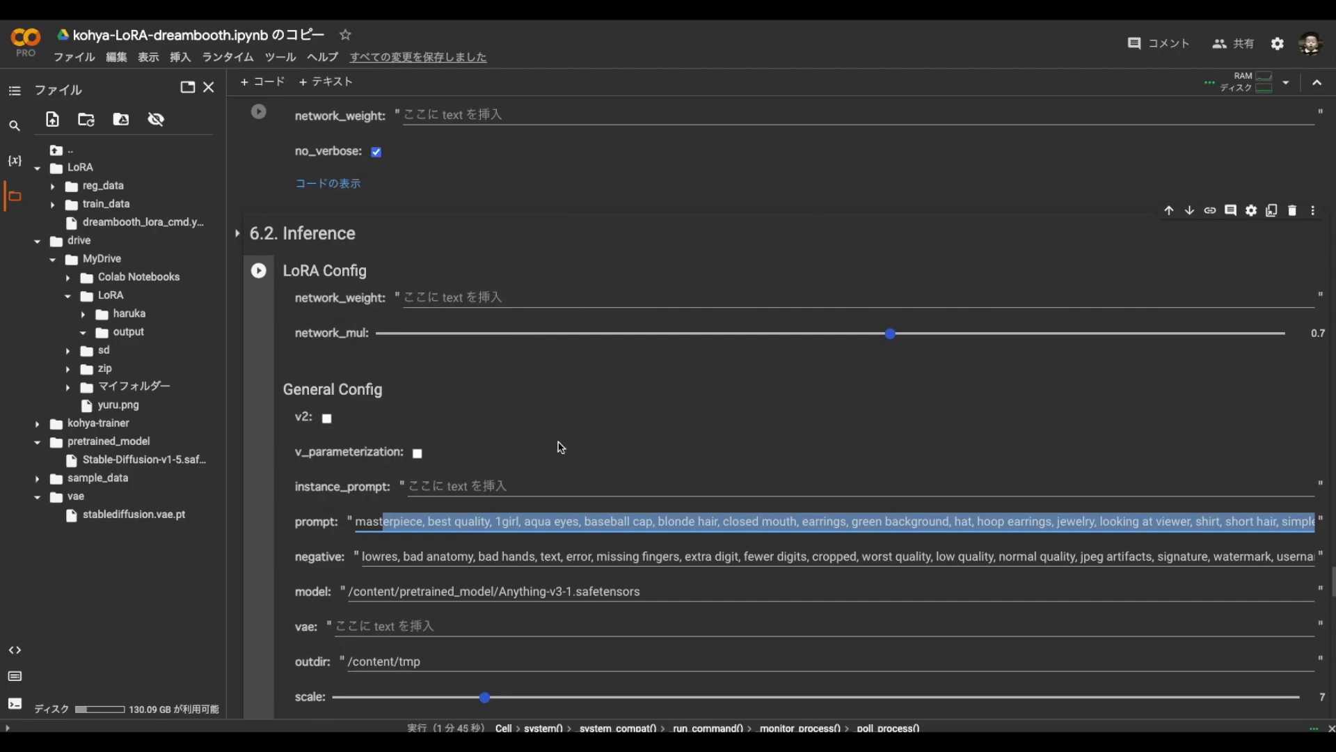
pyautogui.scroll(-2, 504, 497)
pyautogui.scroll(-3, 506, 495)
pyautogui.scroll(5, 507, 492)
pyautogui.scroll(10, 504, 485)
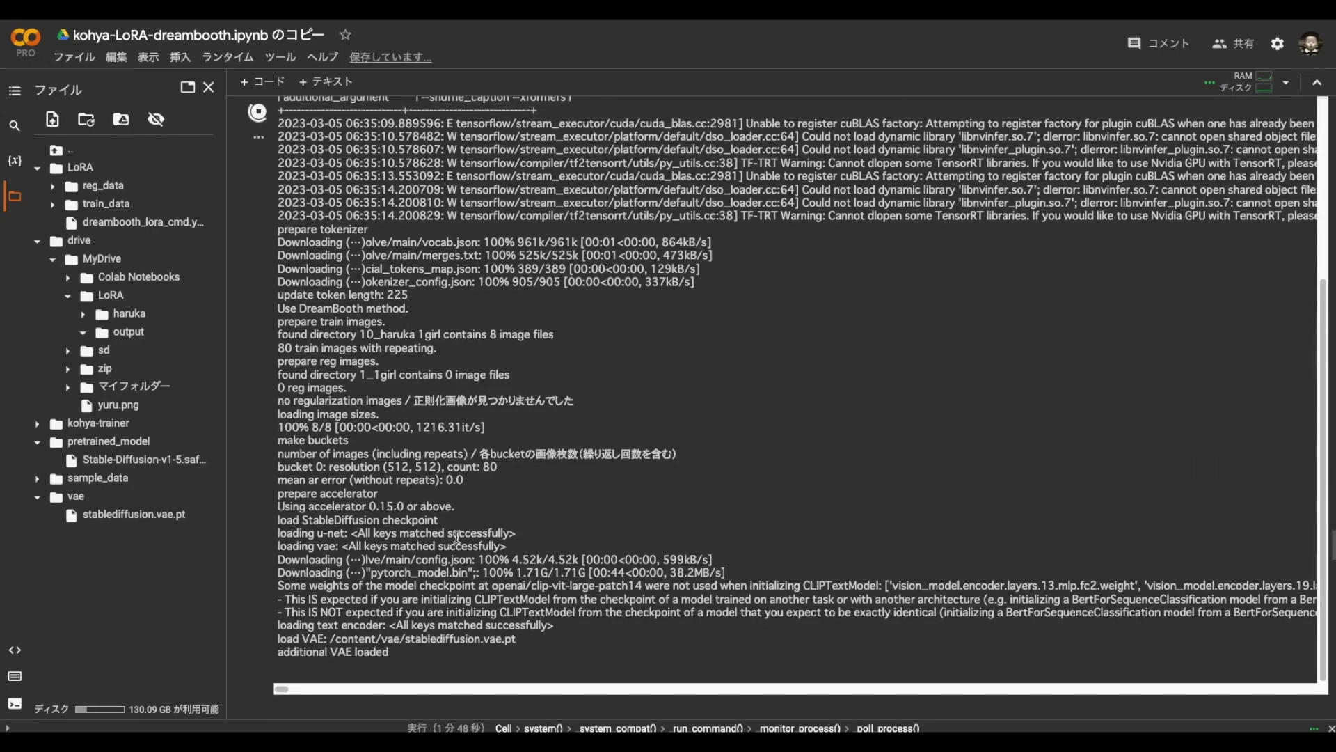